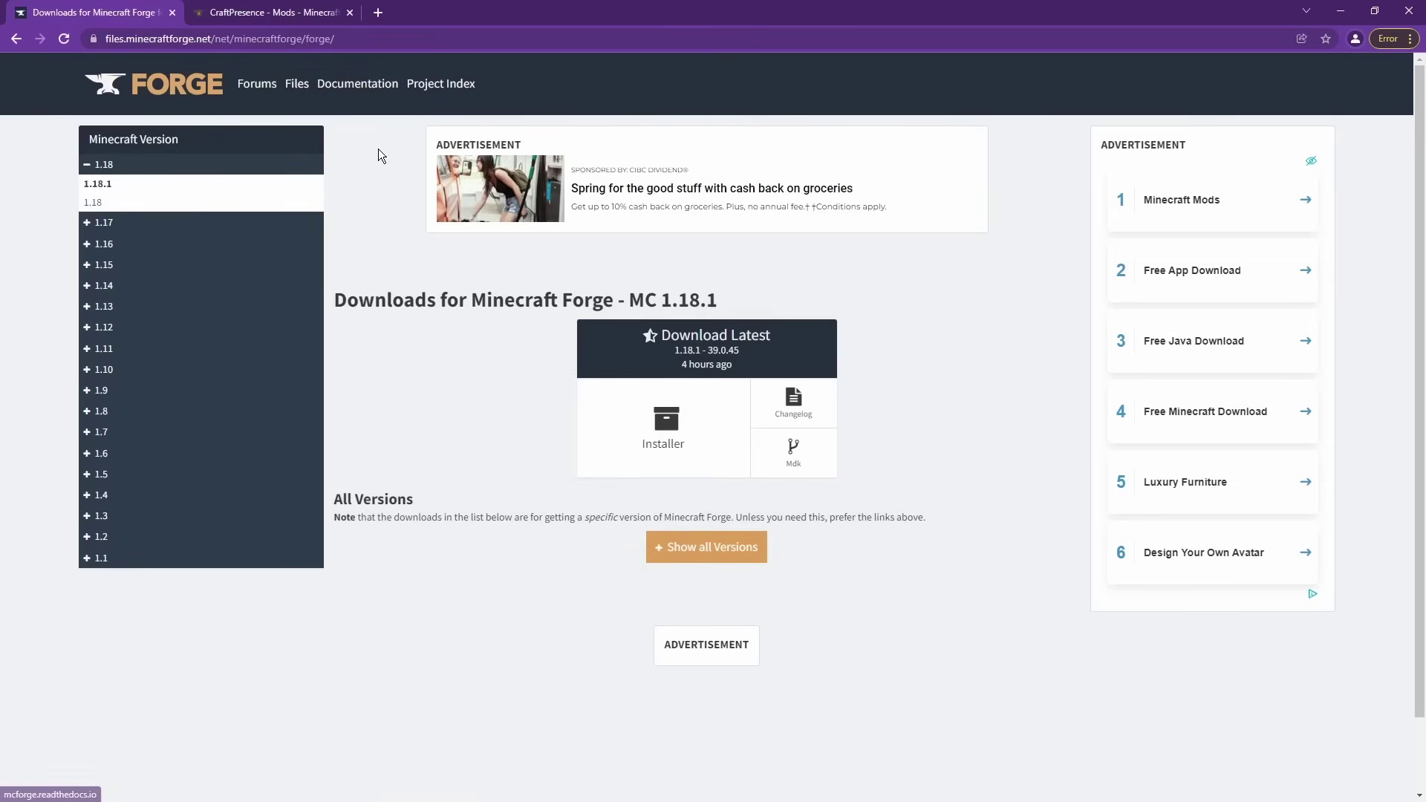
# - Download the latest Forge installer for Minecraft 1.18.1, skipping the advertisement page
pyautogui.click(675, 434)
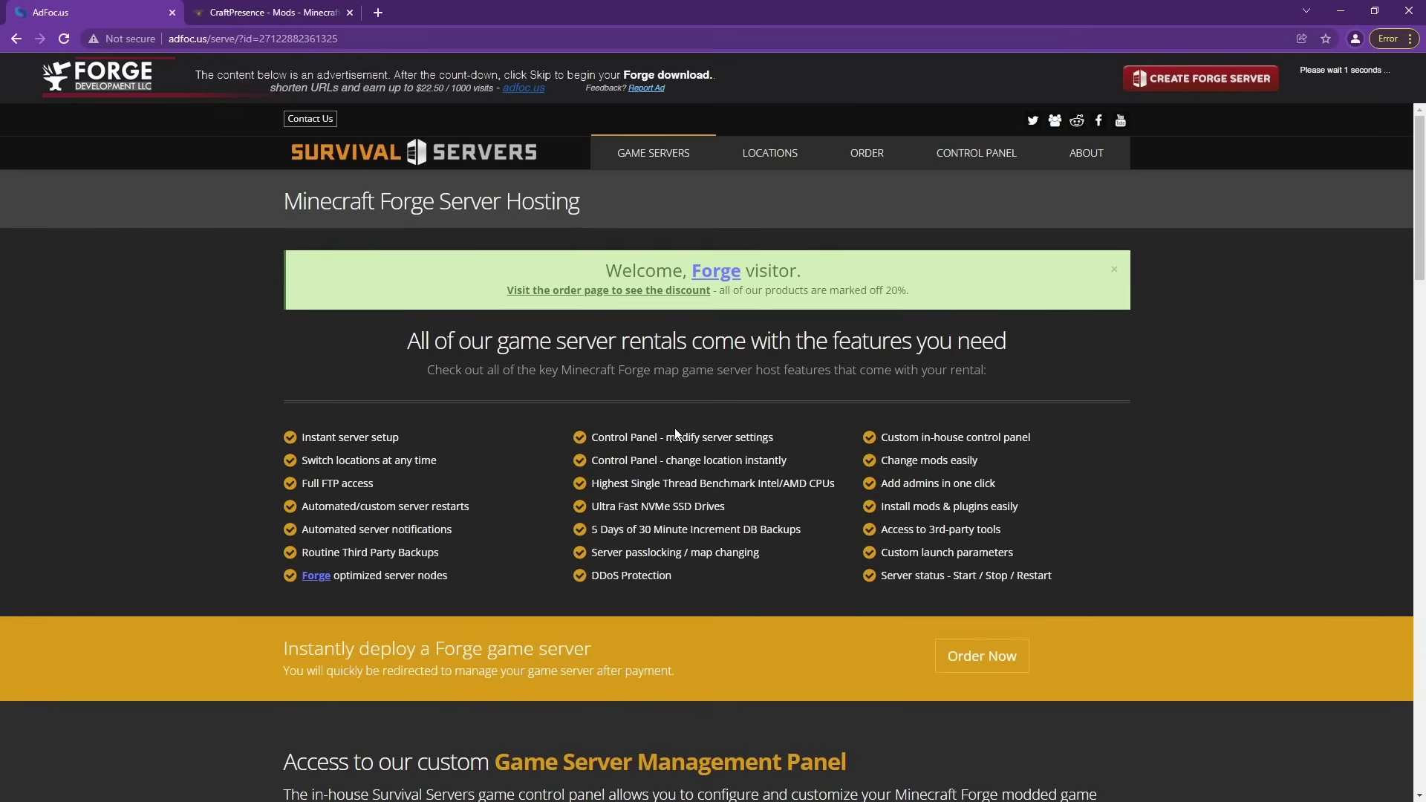
pyautogui.click(1321, 83)
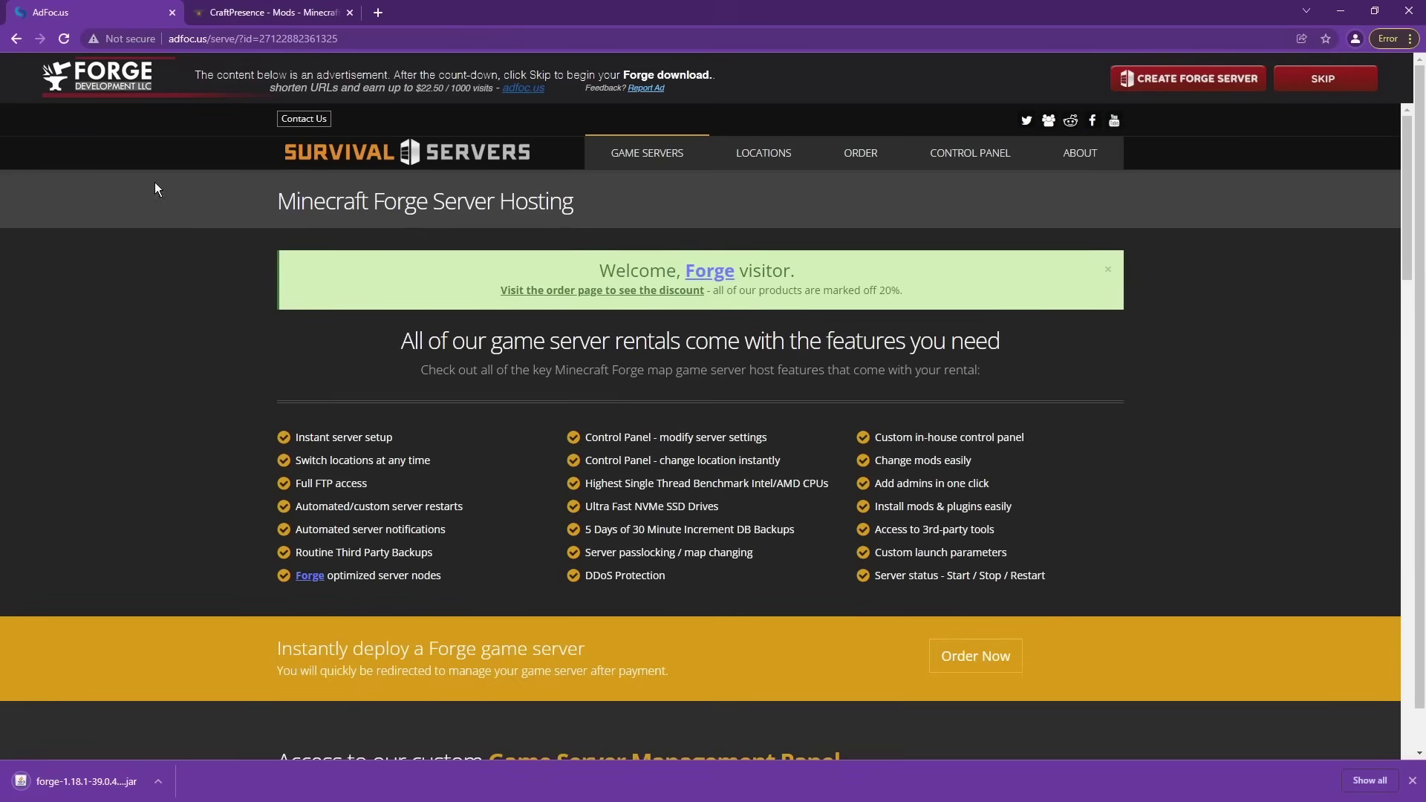
# - Download CraftPresence-Forge v1.8.8 Release (1.18.1) from the mod's recent files on CurseForge
pyautogui.click(231, 19)
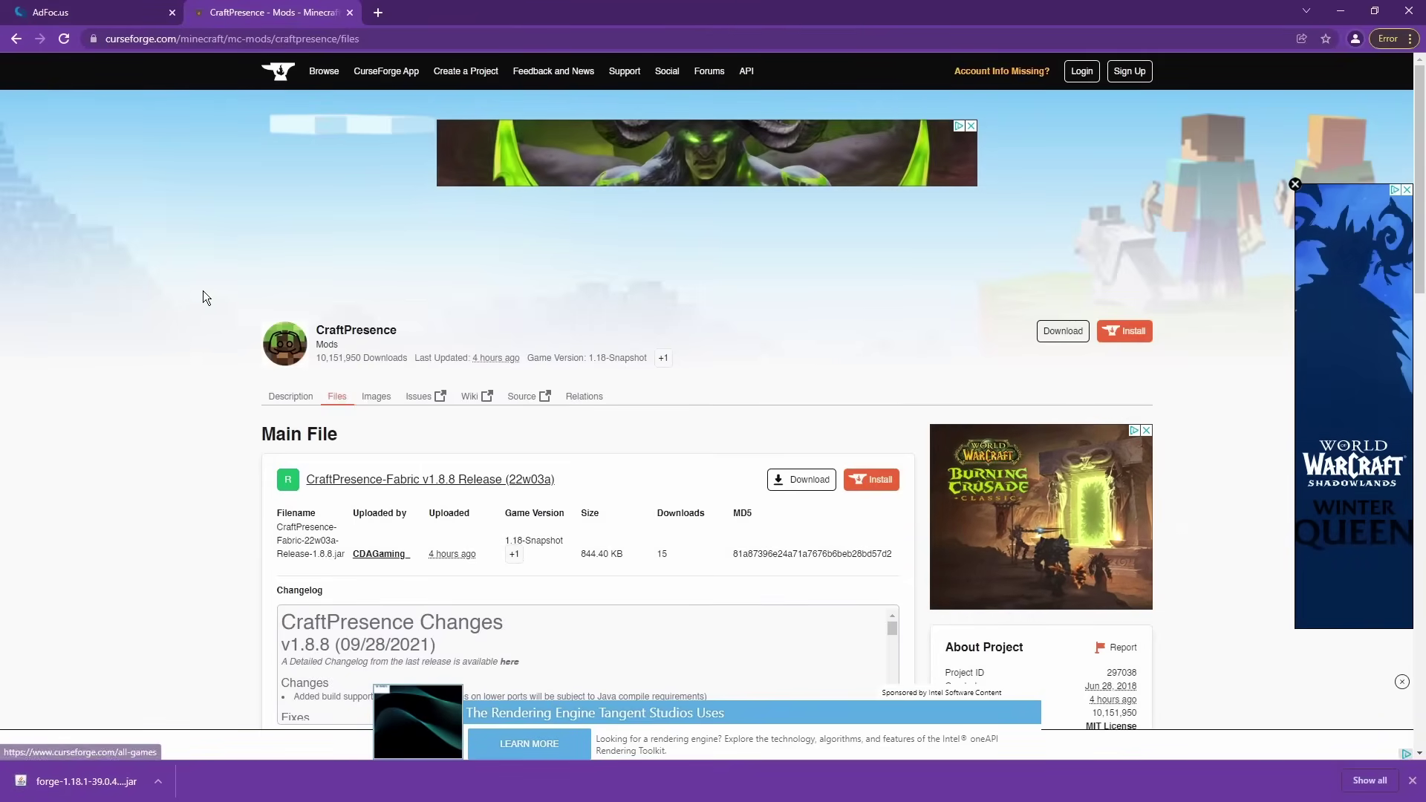
pyautogui.scroll(-3, 163, 367)
pyautogui.scroll(-3, 165, 372)
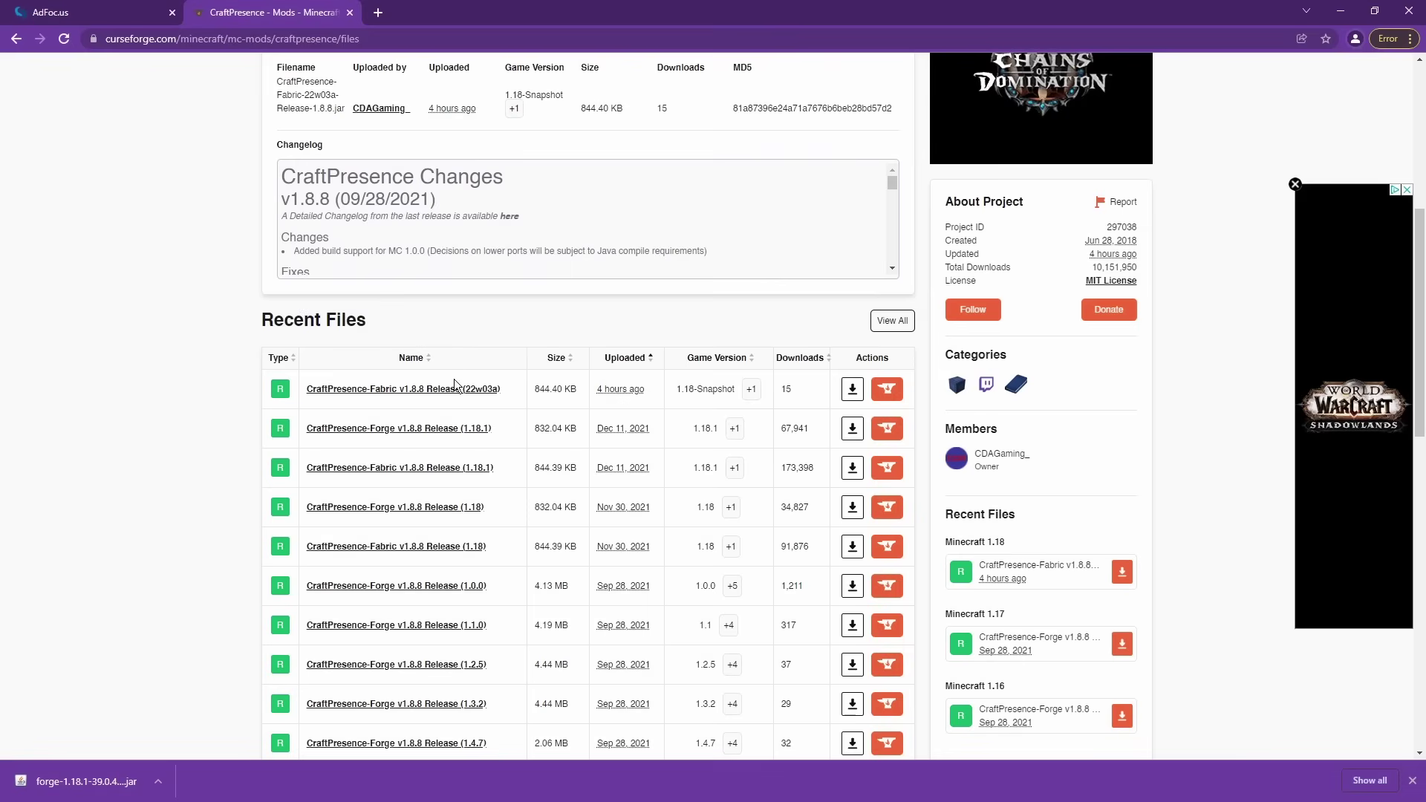
pyautogui.scroll(-2, 211, 416)
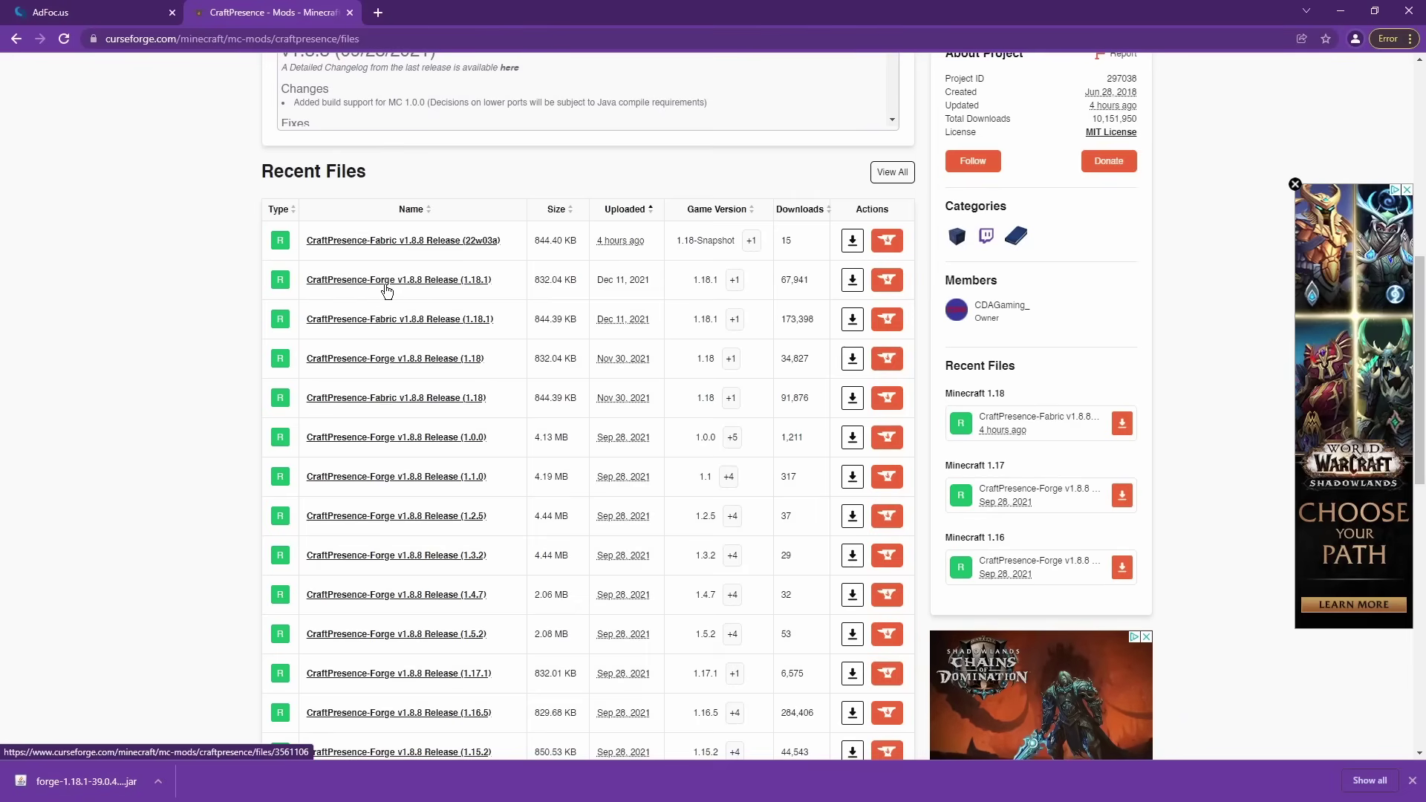
pyautogui.click(853, 281)
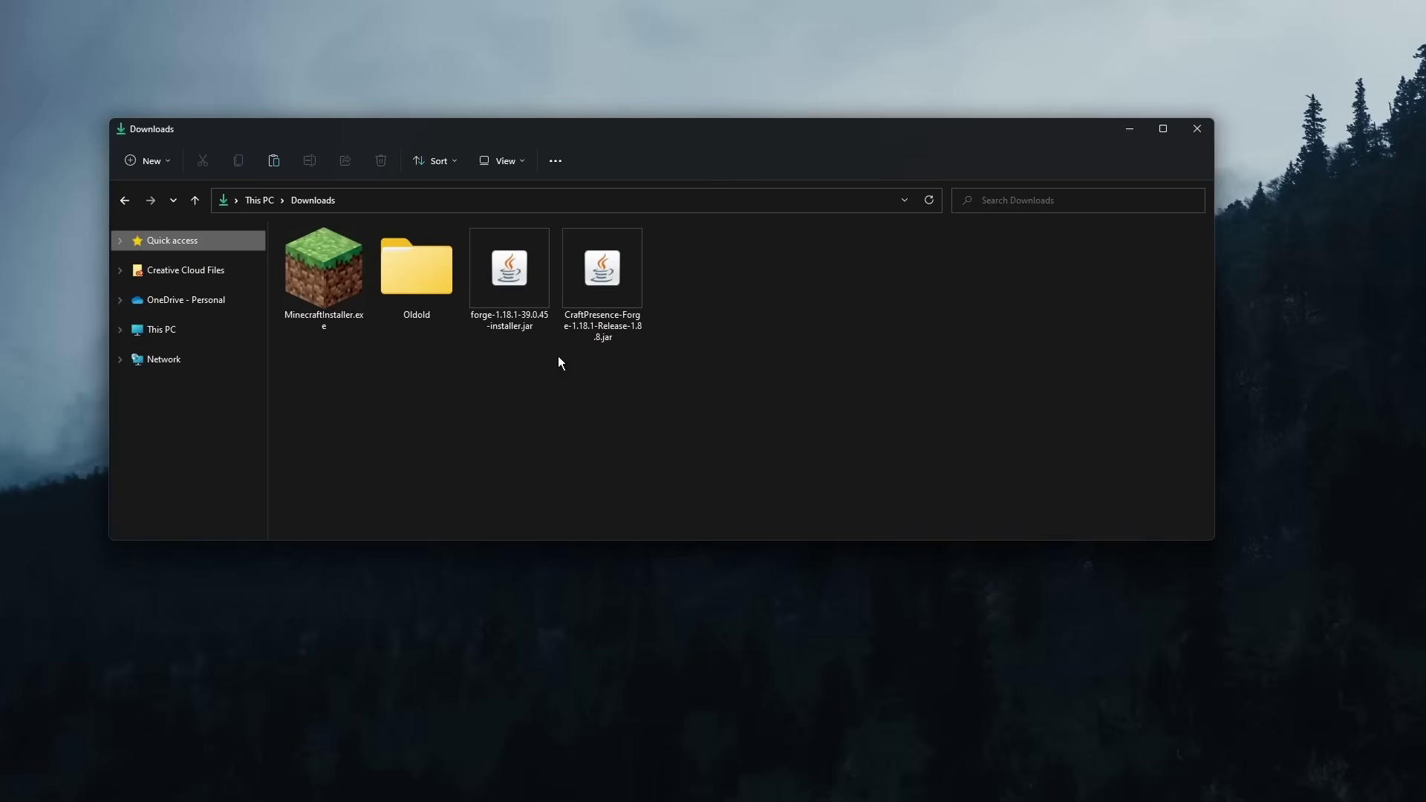
# - Run forge-1.18.1-39.0.45-installer.jar from the Downloads folder and install the Forge client
pyautogui.click(524, 374)
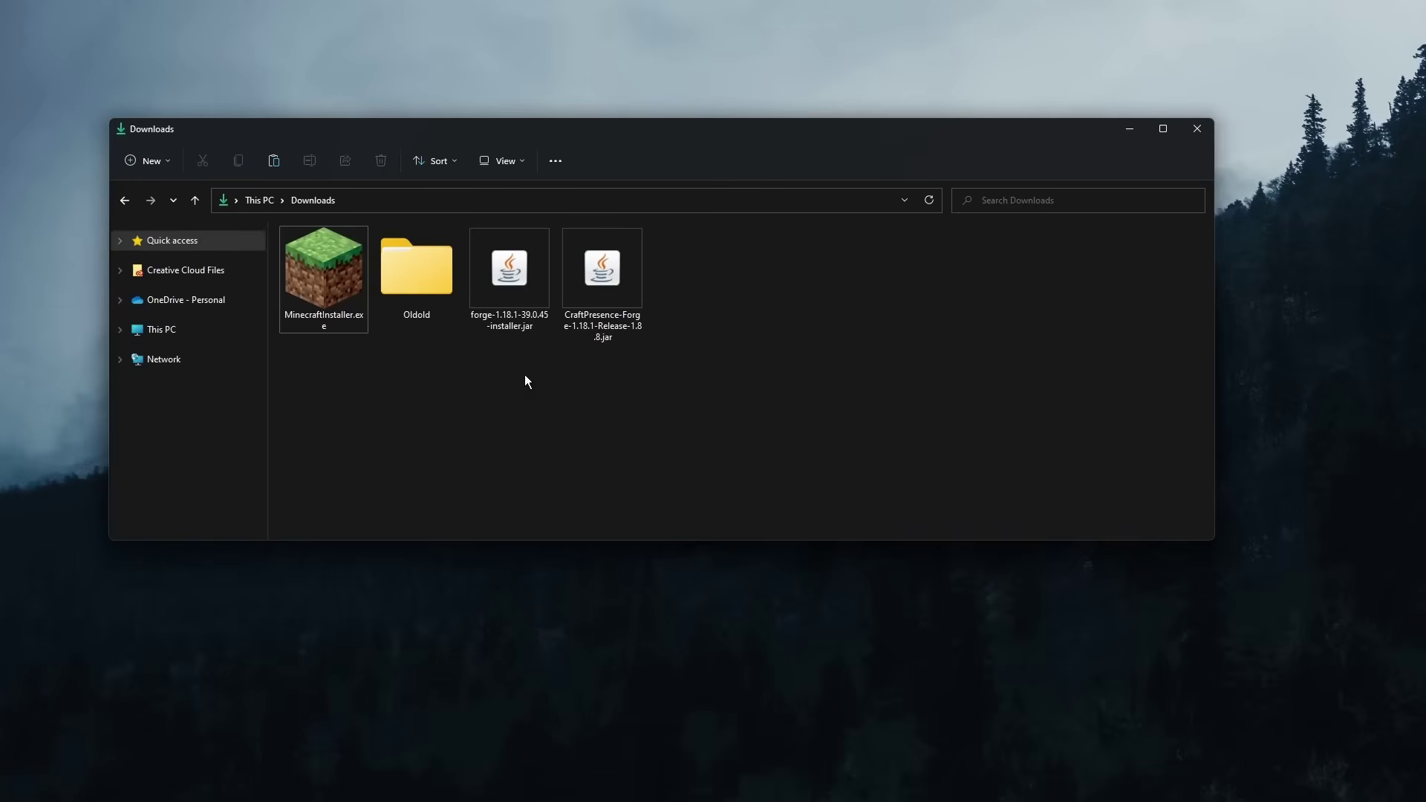
pyautogui.doubleClick(515, 279)
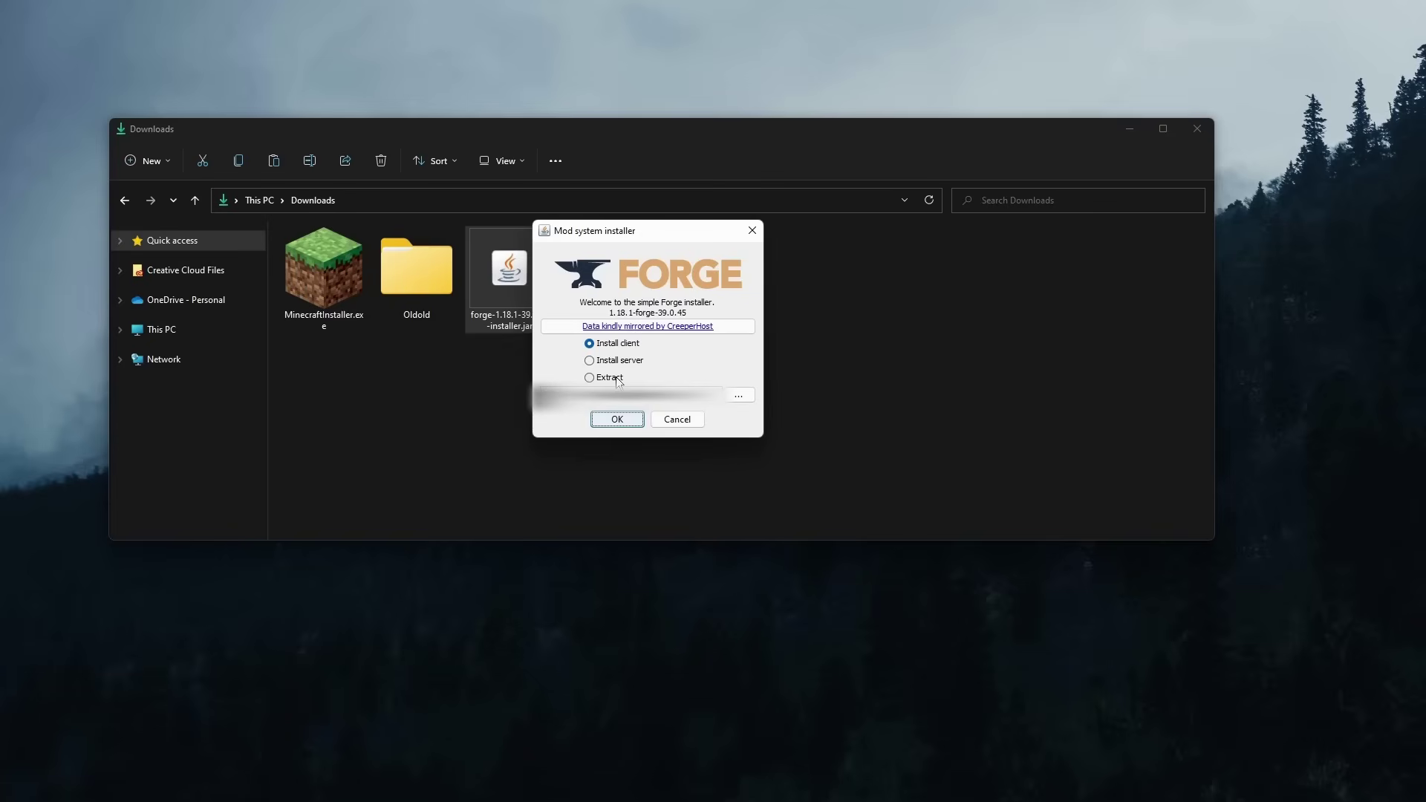
pyautogui.click(616, 419)
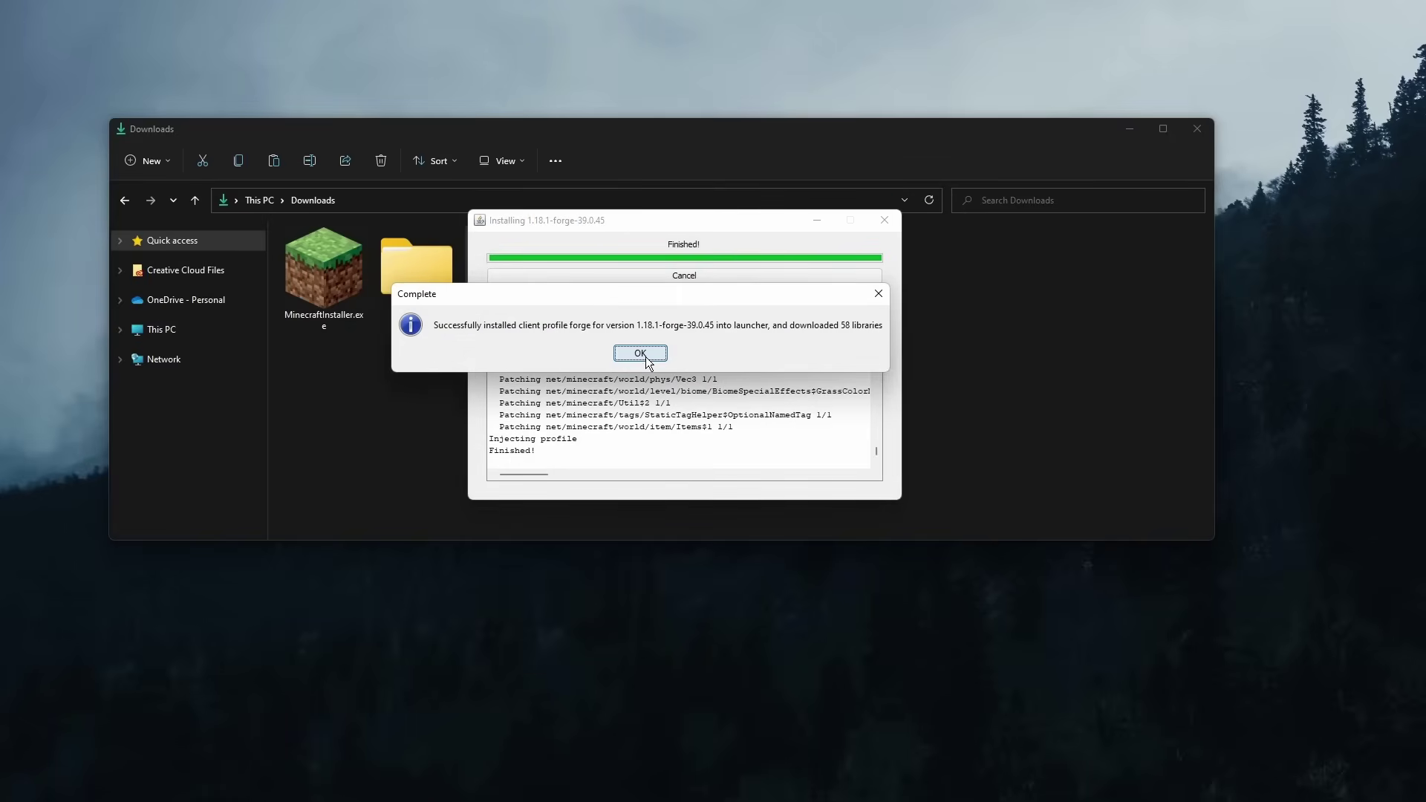
pyautogui.click(640, 354)
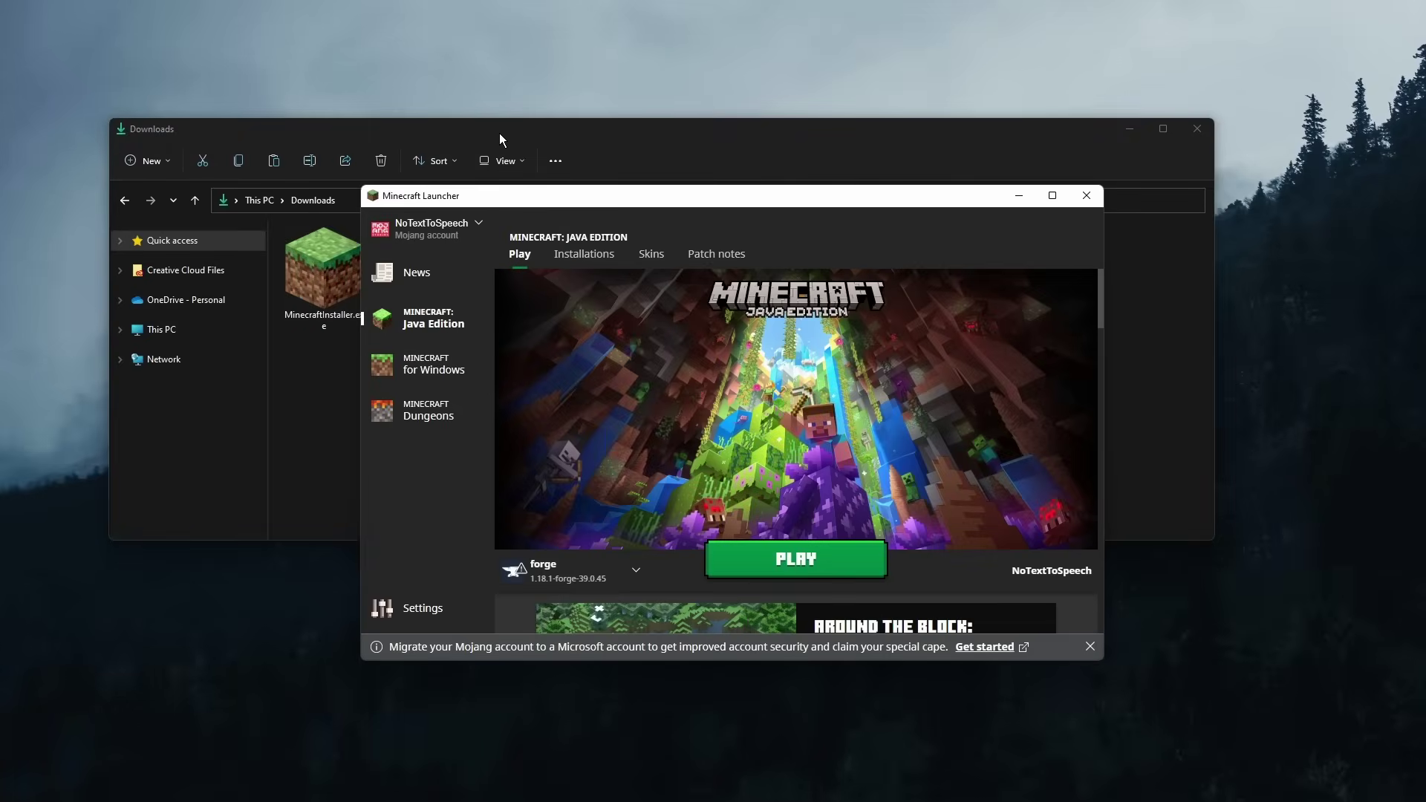
# - Bring the Downloads window forward, then run %appdata% and open the .minecraft folder
pyautogui.click(499, 132)
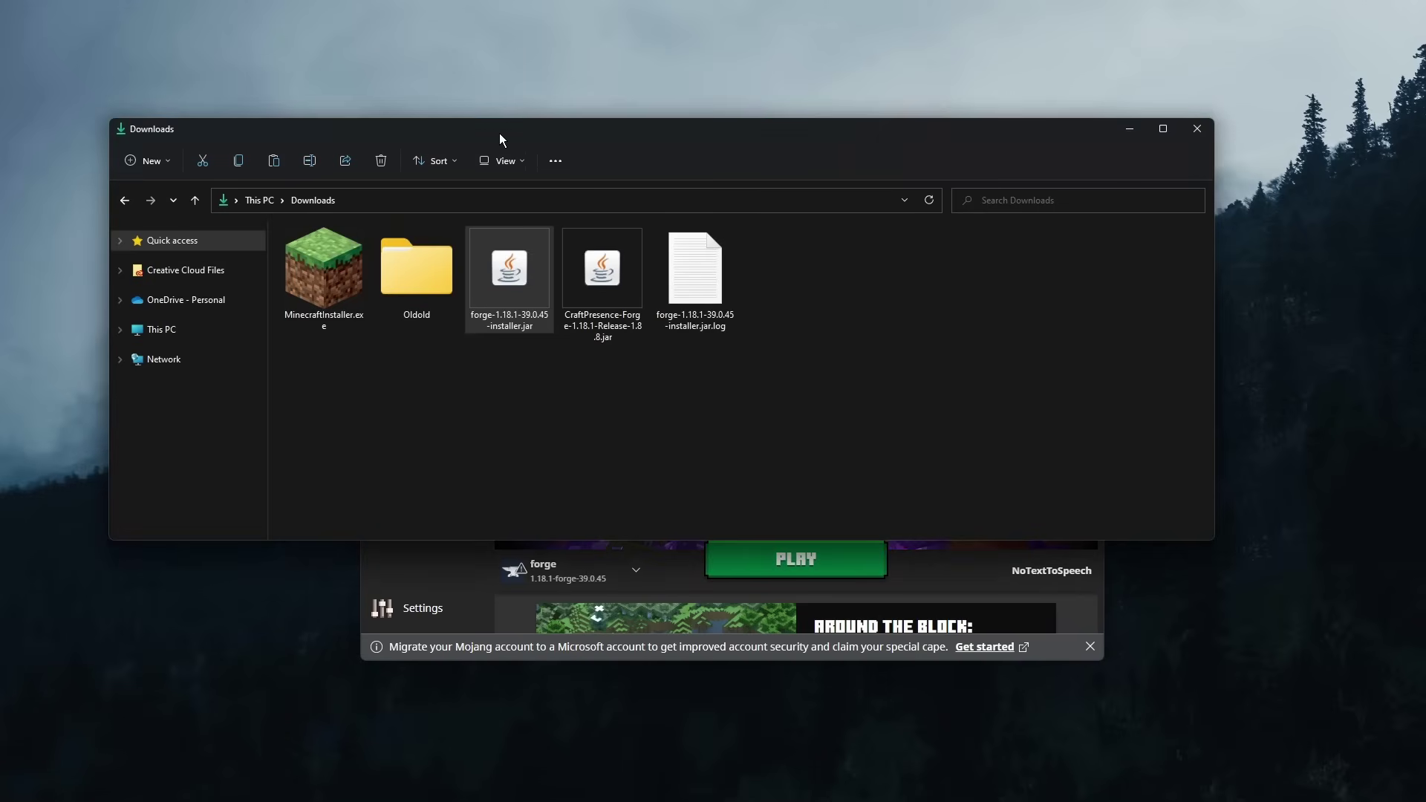
pyautogui.moveTo(600, 134); pyautogui.dragTo(591, 119)
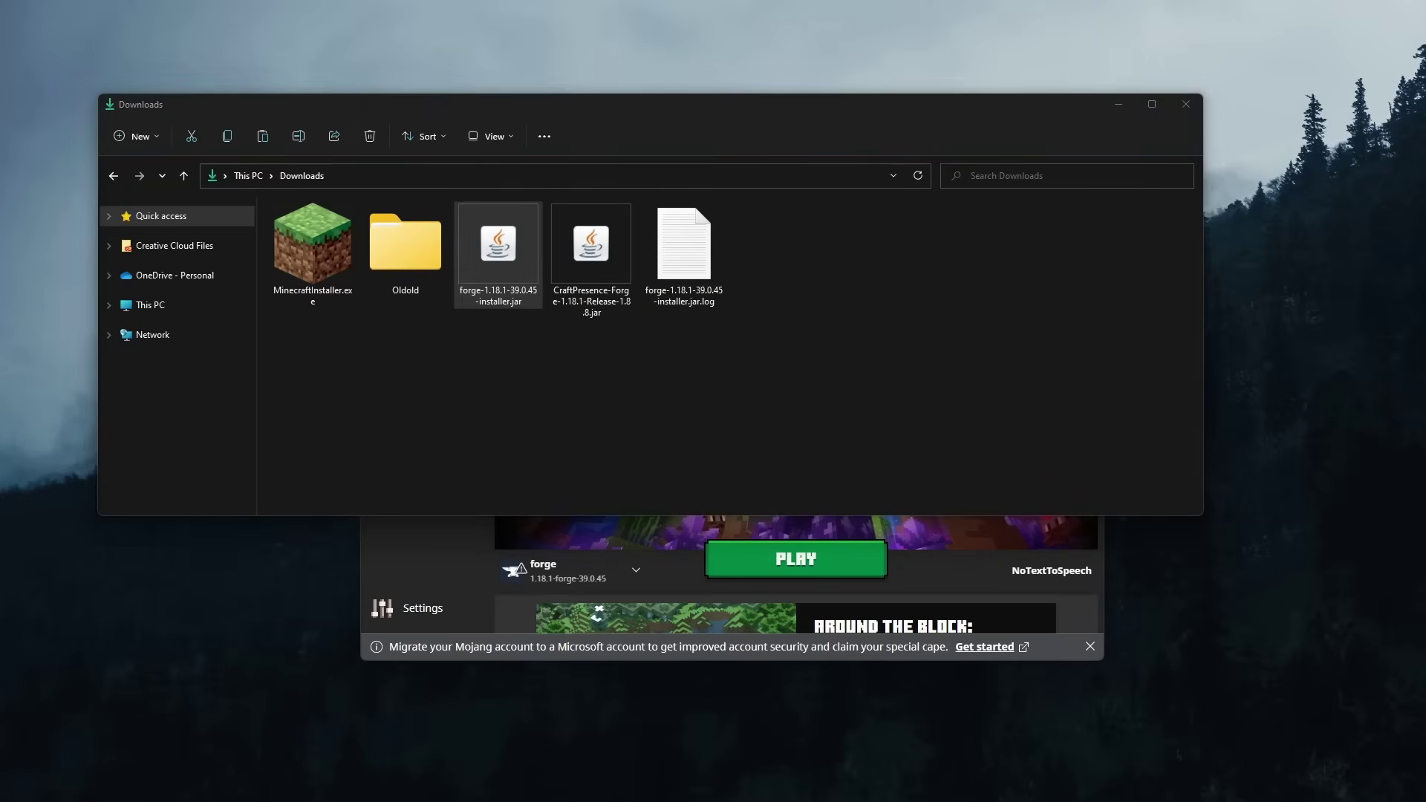
pyautogui.press('super+r')
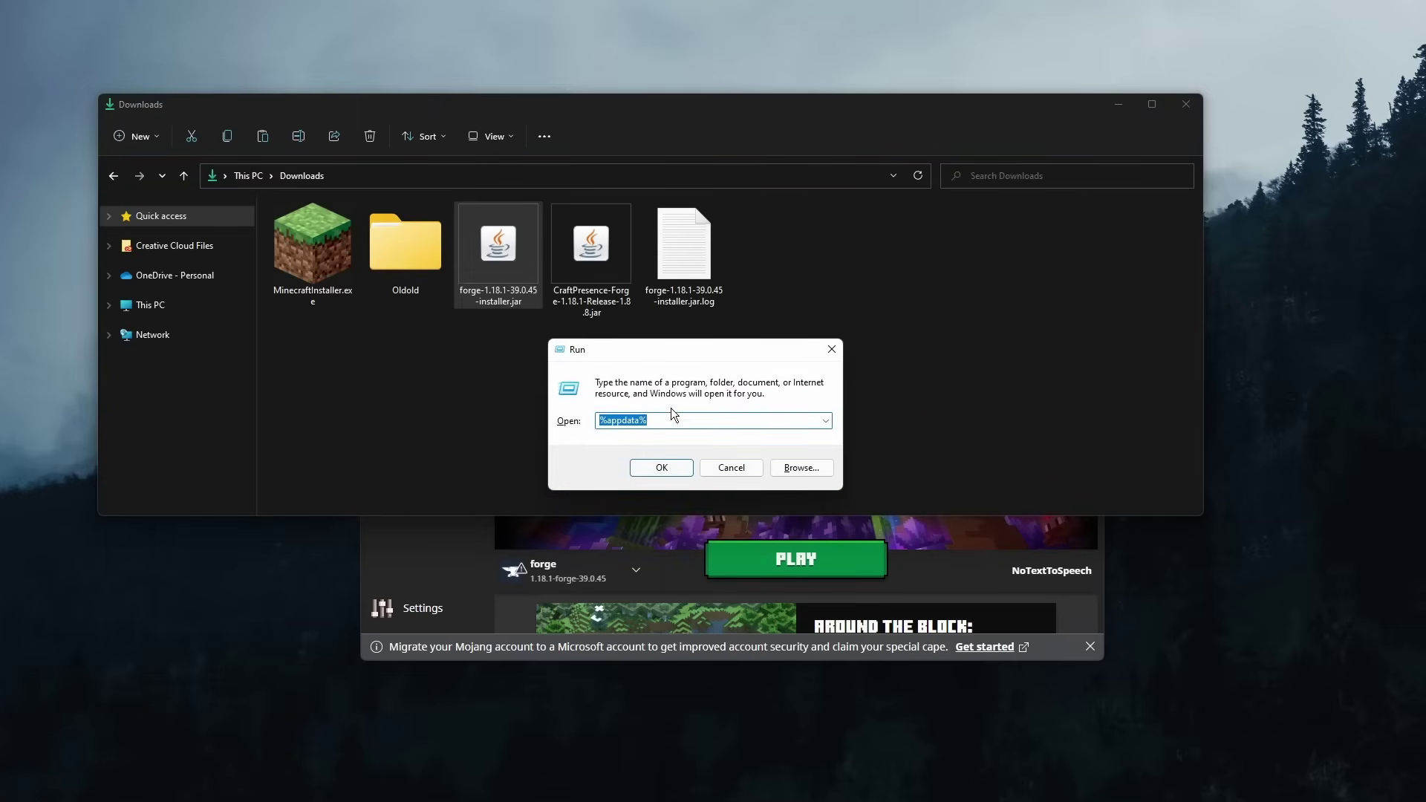
pyautogui.click(657, 420)
pyautogui.click(648, 469)
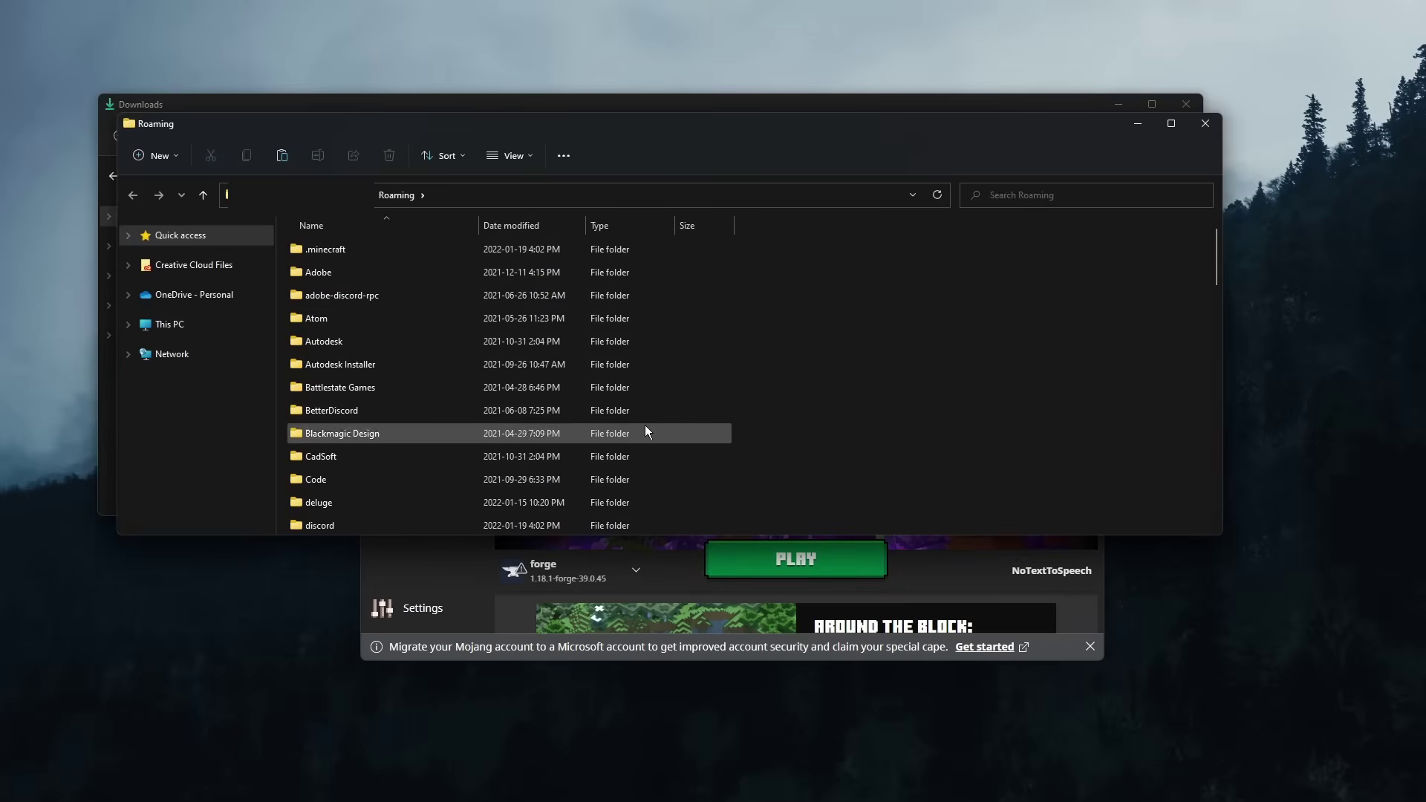
pyautogui.doubleClick(328, 251)
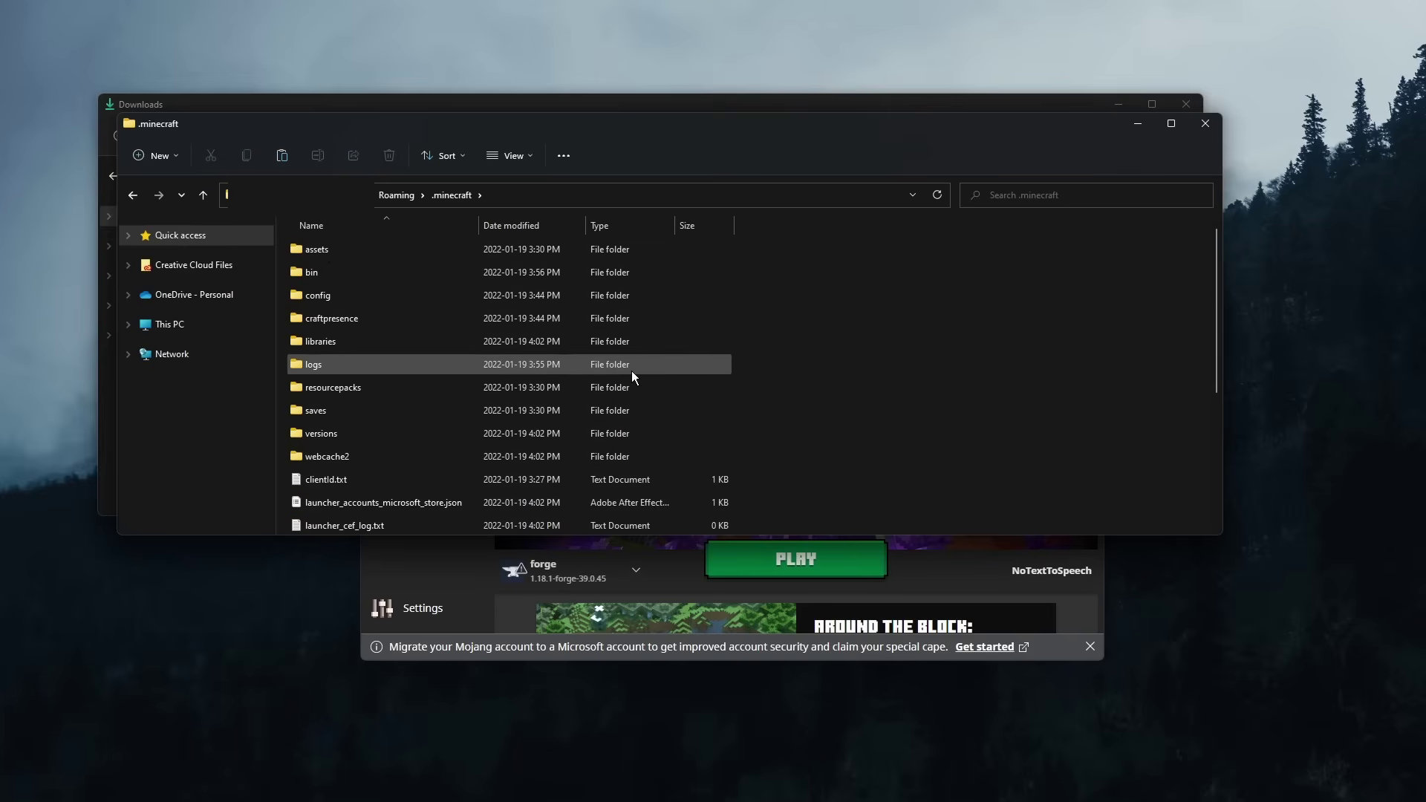
# - Create a new folder named mods inside the .minecraft folder
pyautogui.rightClick(910, 376)
pyautogui.moveTo(944, 609)
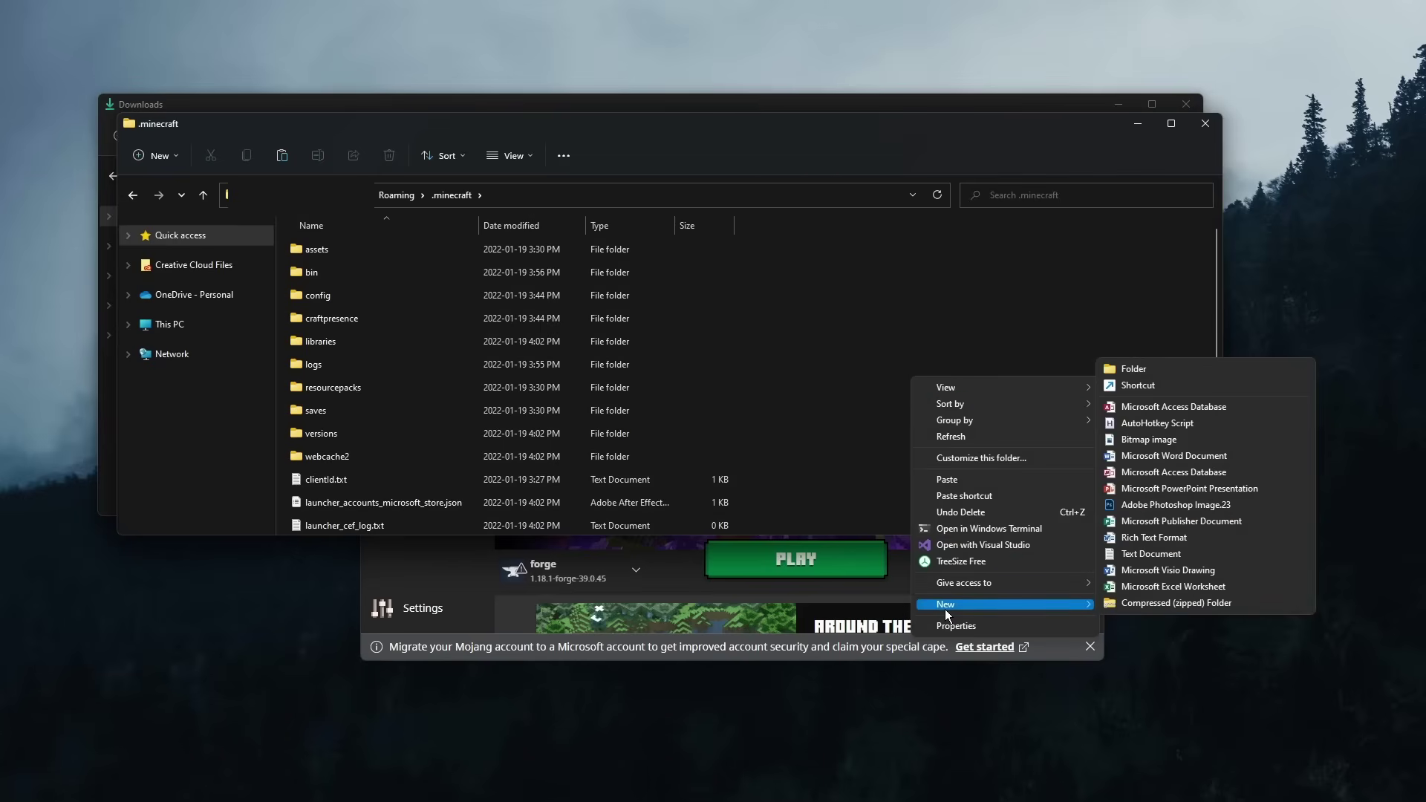
pyautogui.click(1168, 371)
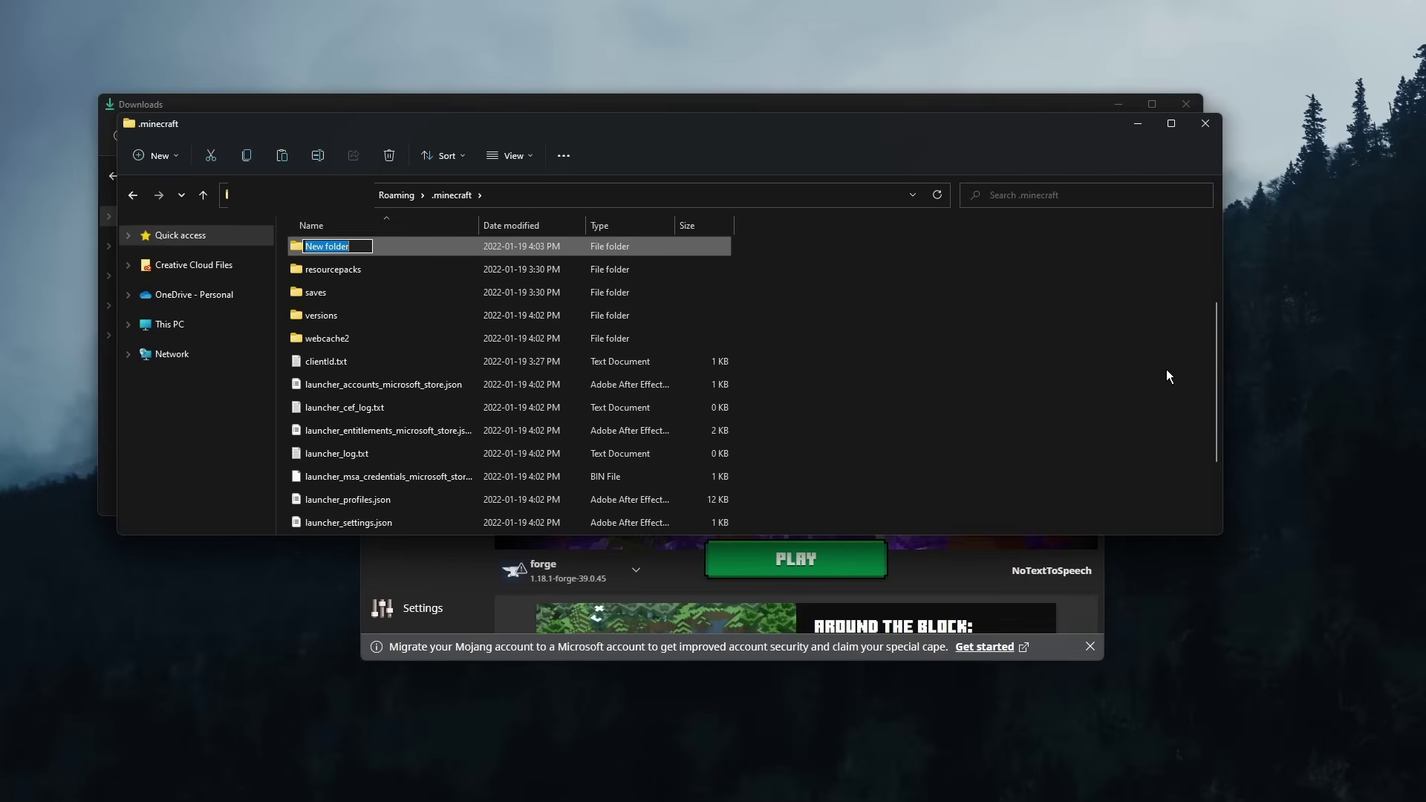
pyautogui.write('mods')
pyautogui.press('Return')
pyautogui.scroll(2, 766, 421)
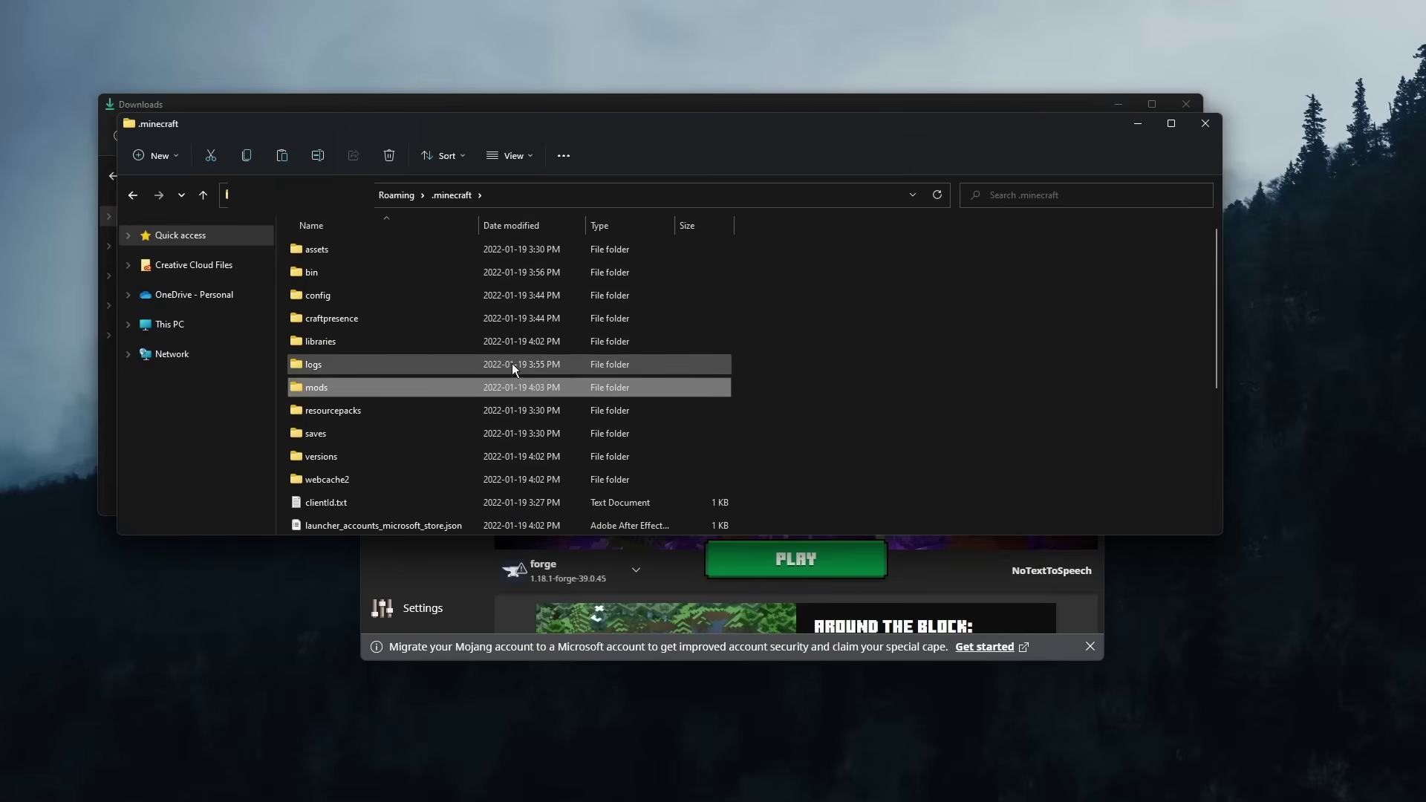
# - Move the CraftPresence-Forge 1.18.1 jar from Downloads into the mods folder and close both folder windows
pyautogui.doubleClick(336, 390)
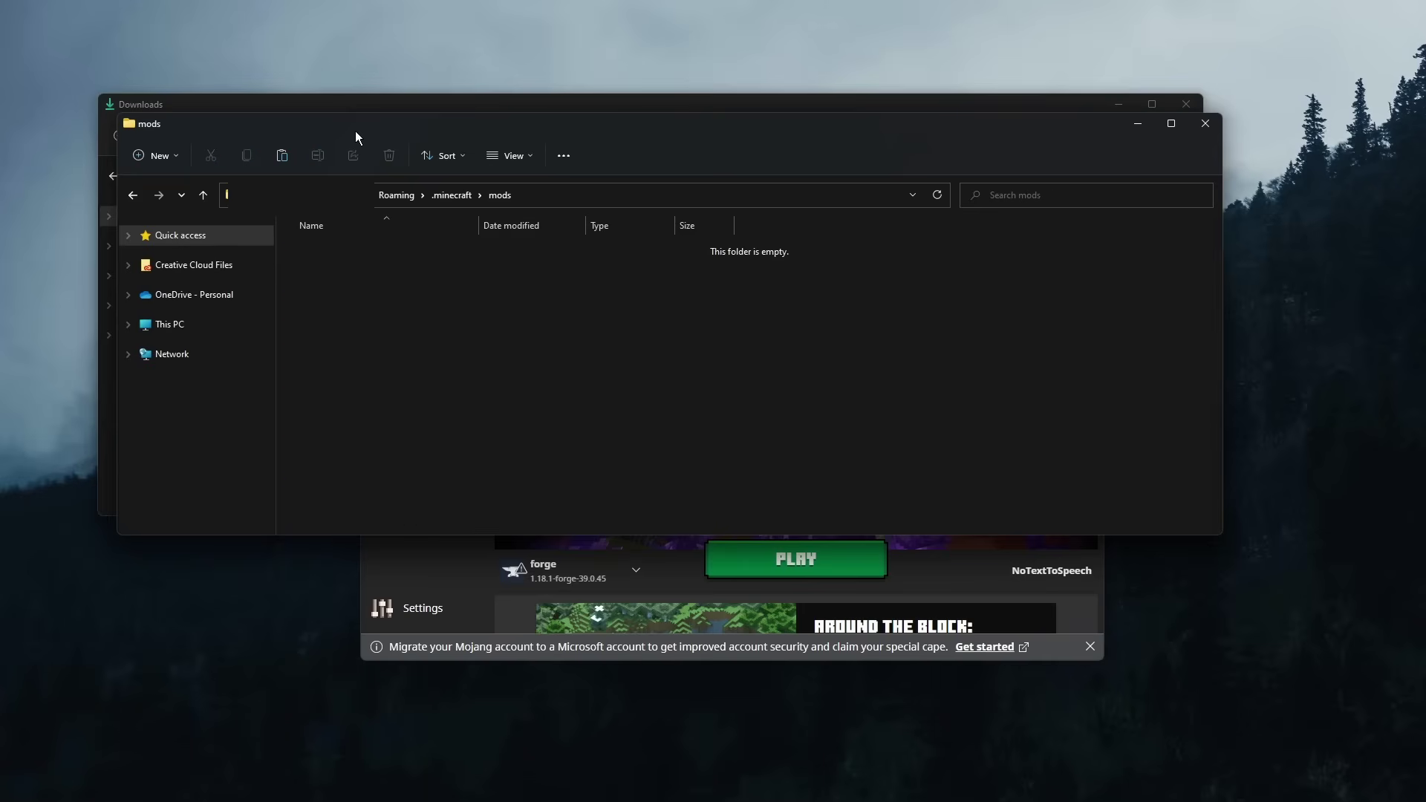
pyautogui.click(341, 101)
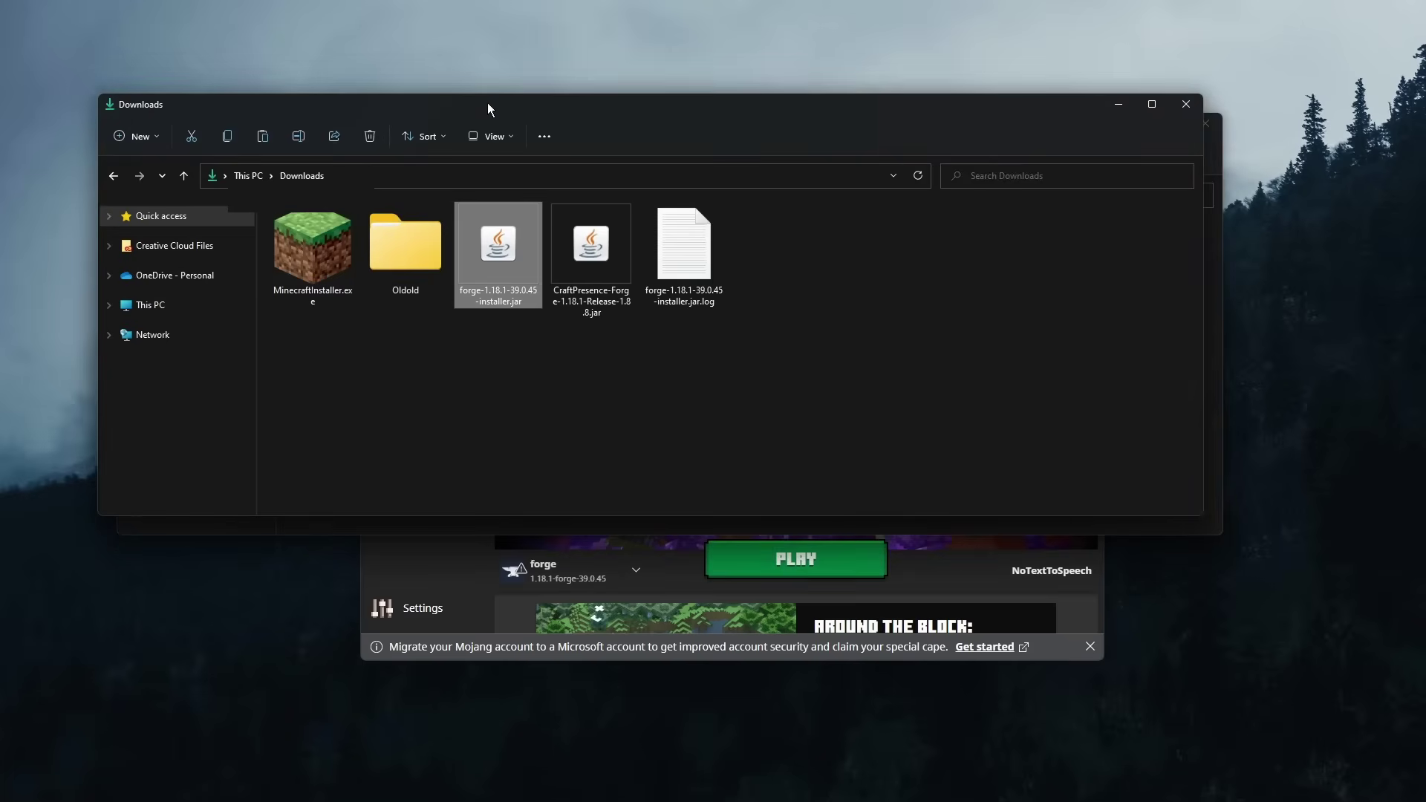
pyautogui.moveTo(487, 102); pyautogui.dragTo(538, 445)
pyautogui.click(639, 586)
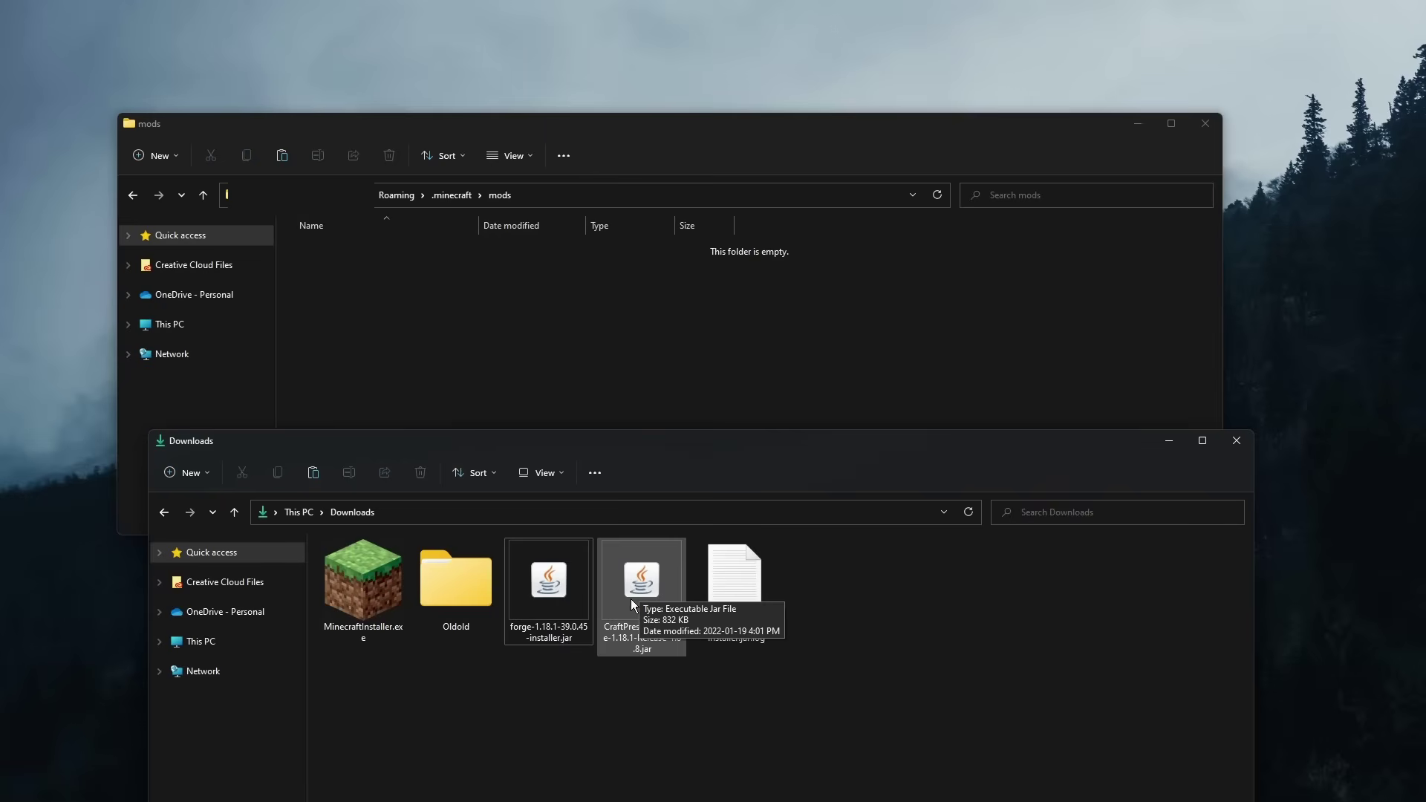
pyautogui.moveTo(631, 599); pyautogui.dragTo(416, 325)
pyautogui.click(925, 613)
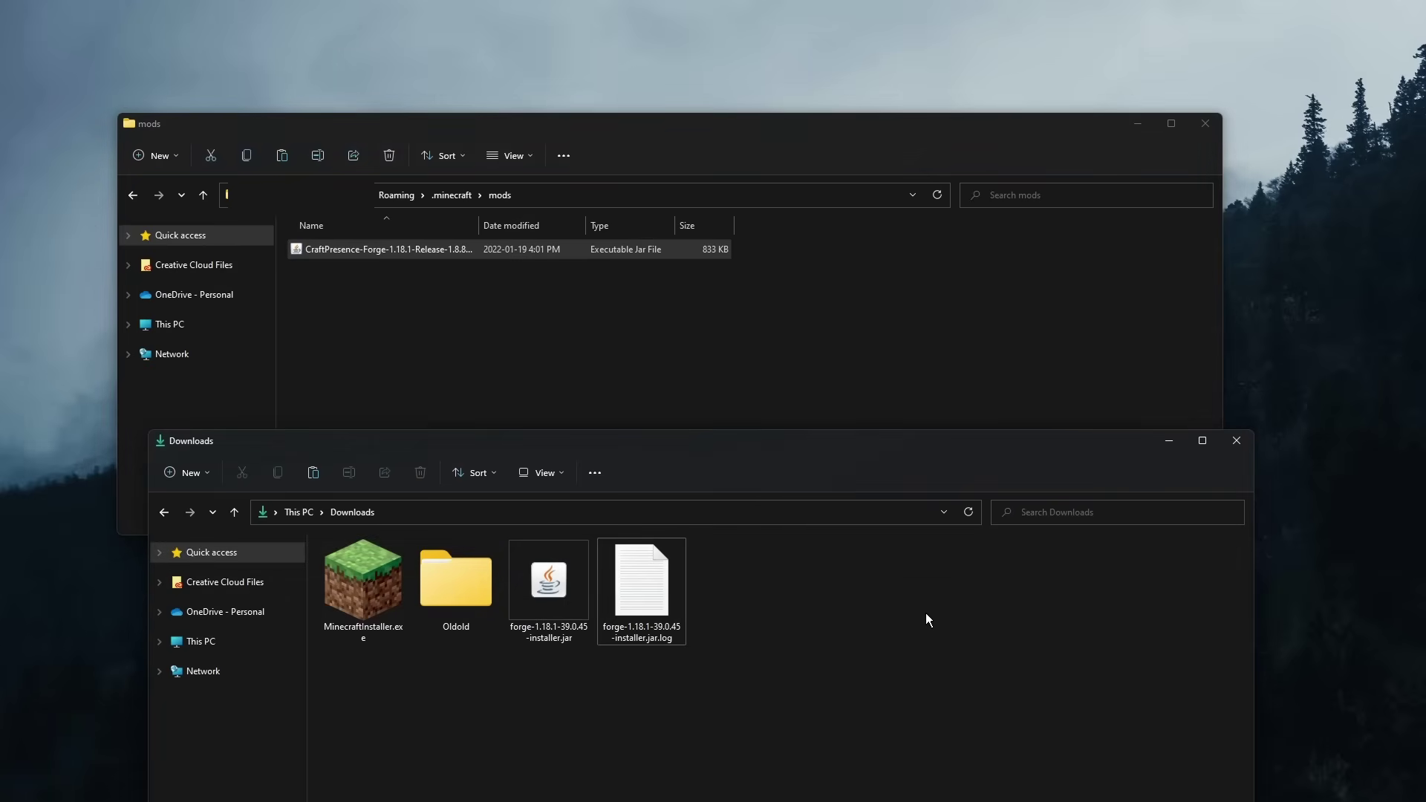
pyautogui.click(1228, 445)
pyautogui.click(1204, 123)
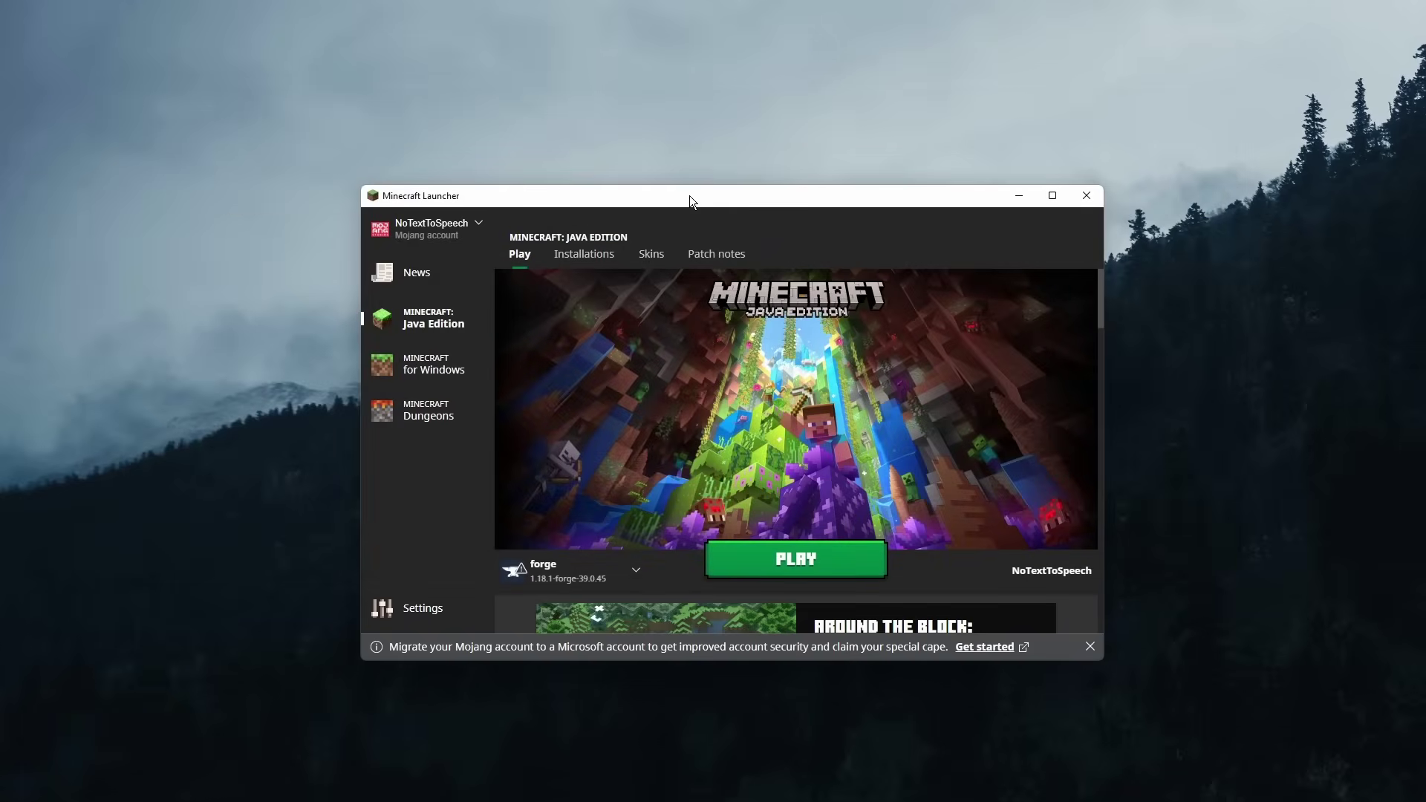
# - Launch the forge 1.18.1 installation from the Minecraft Launcher, accepting the modified-installation risks without further warnings
pyautogui.moveTo(688, 196); pyautogui.dragTo(654, 156)
pyautogui.click(751, 518)
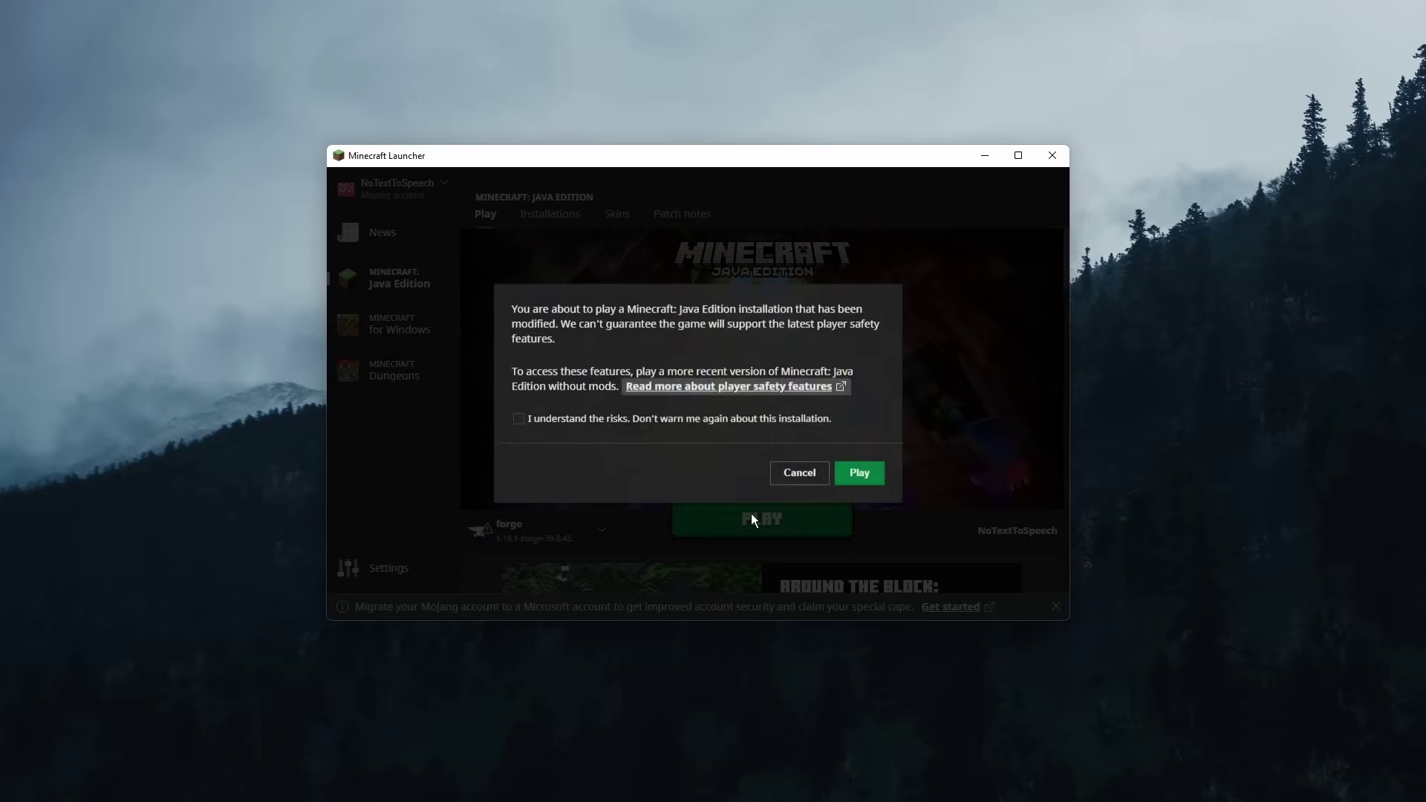
pyautogui.click(518, 420)
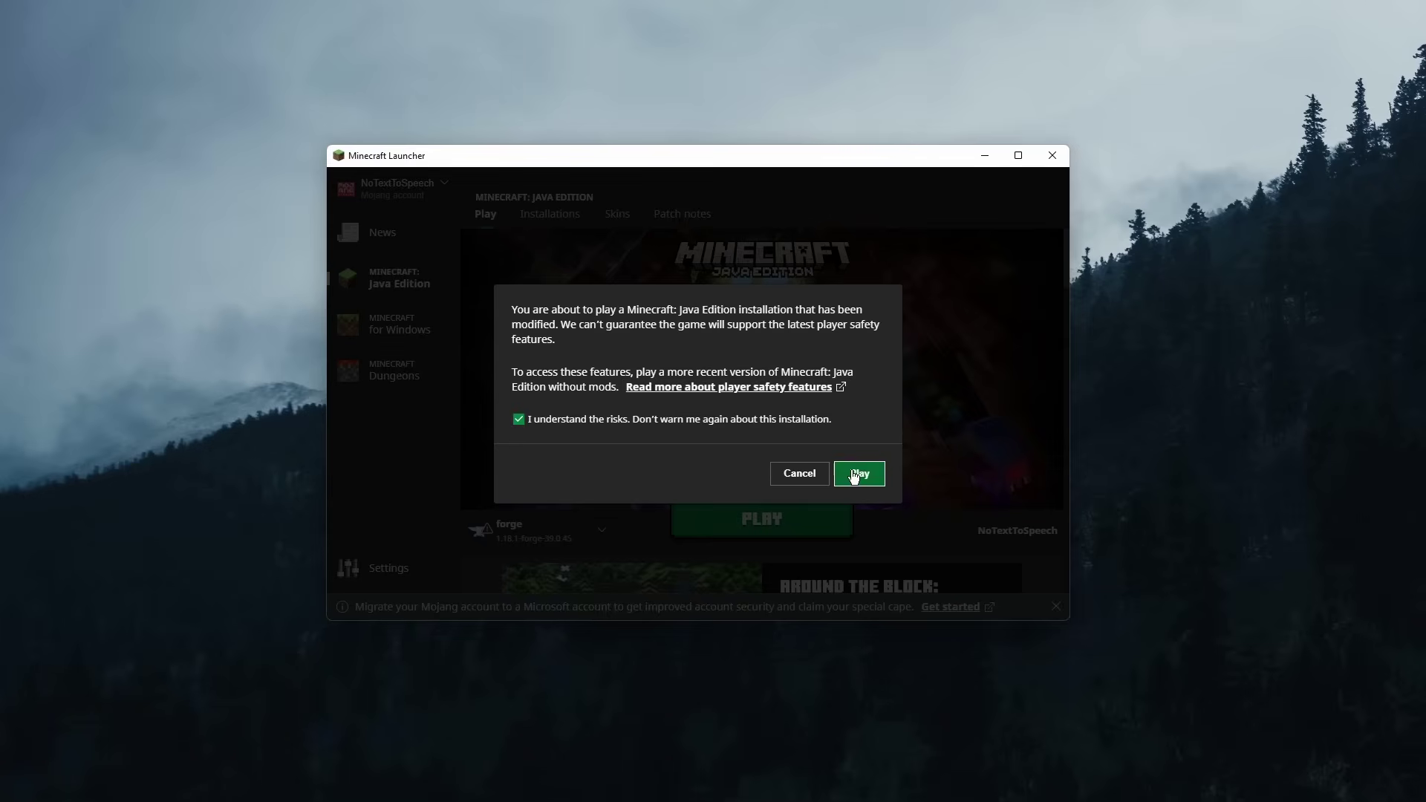
pyautogui.click(854, 476)
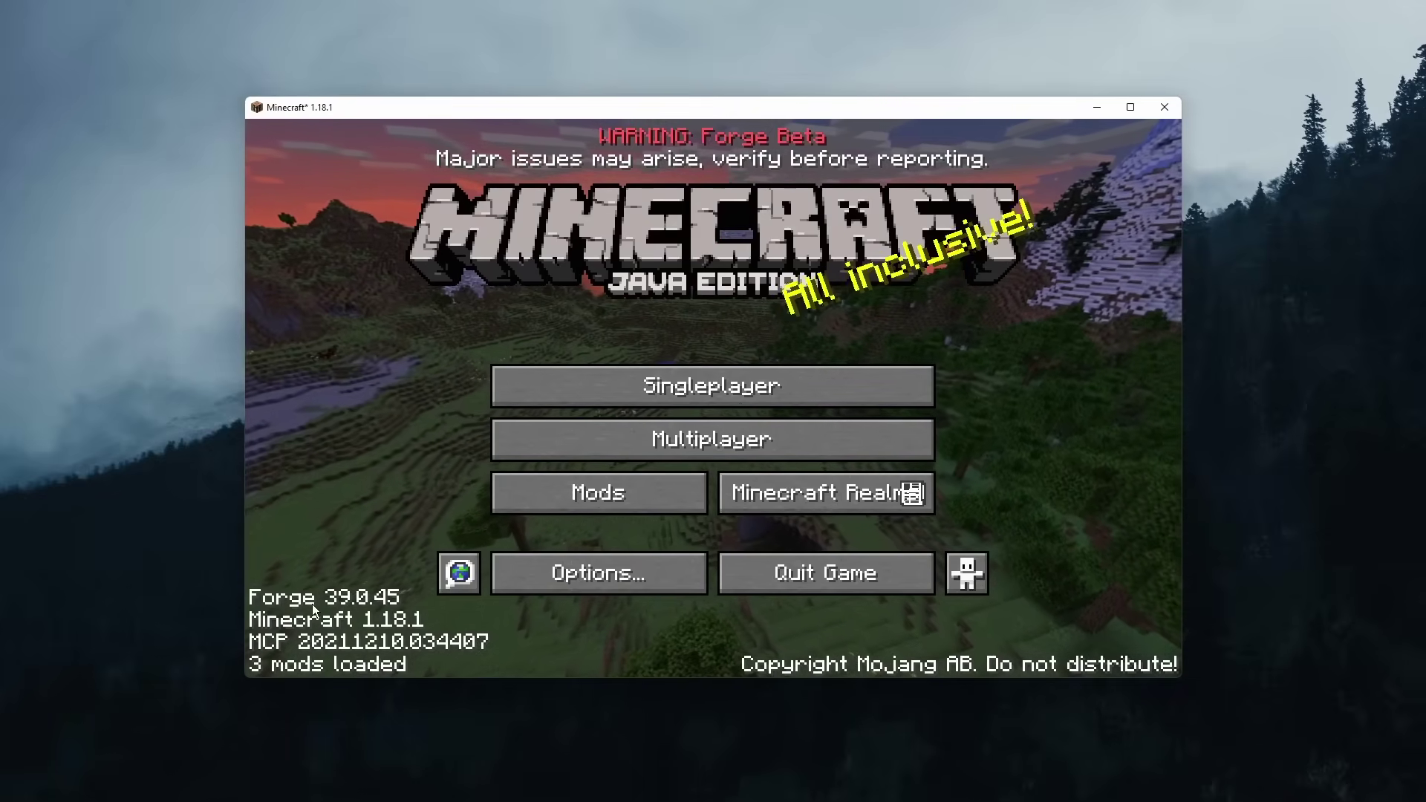
# - Check the details of CraftPresence in the game's mod list and return to the title screen
pyautogui.click(602, 502)
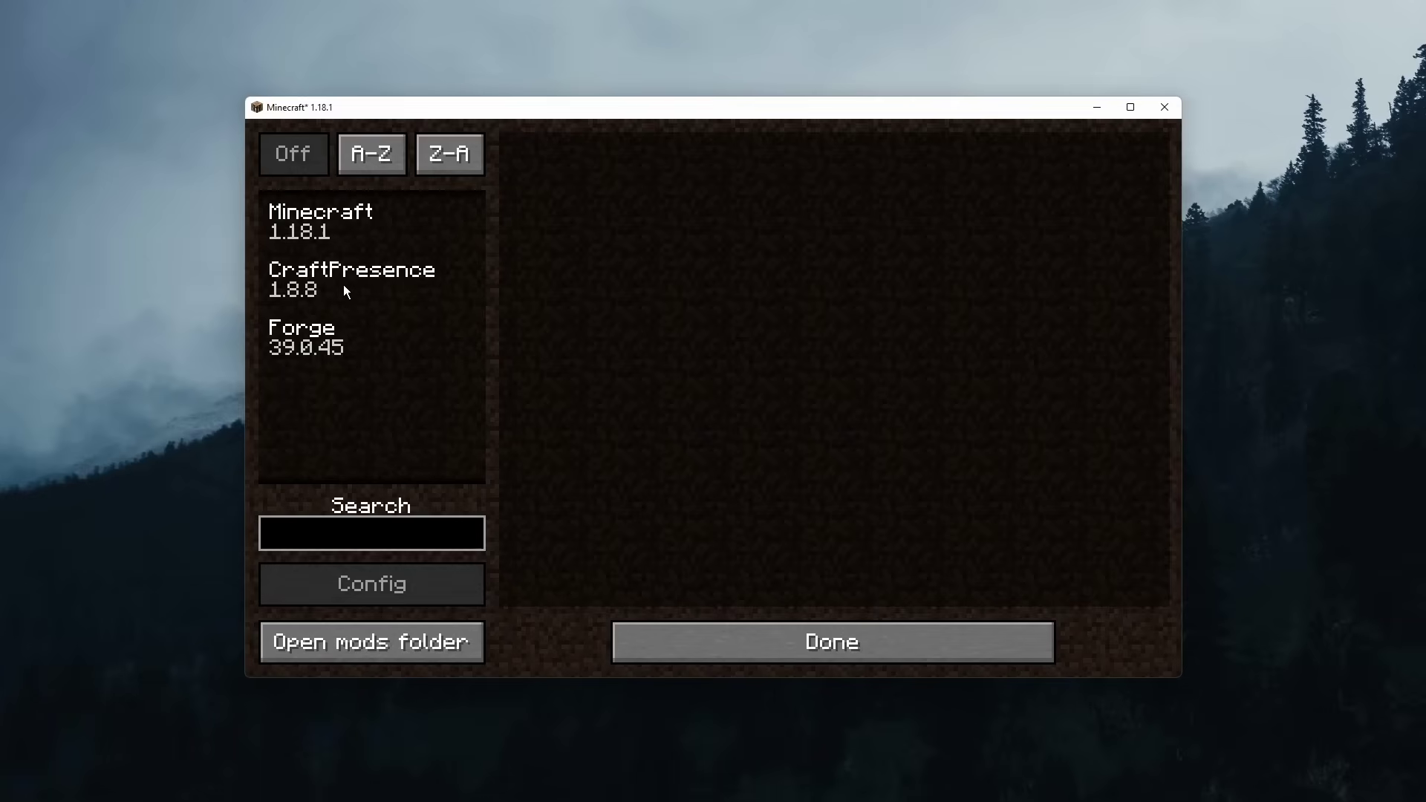
pyautogui.click(380, 281)
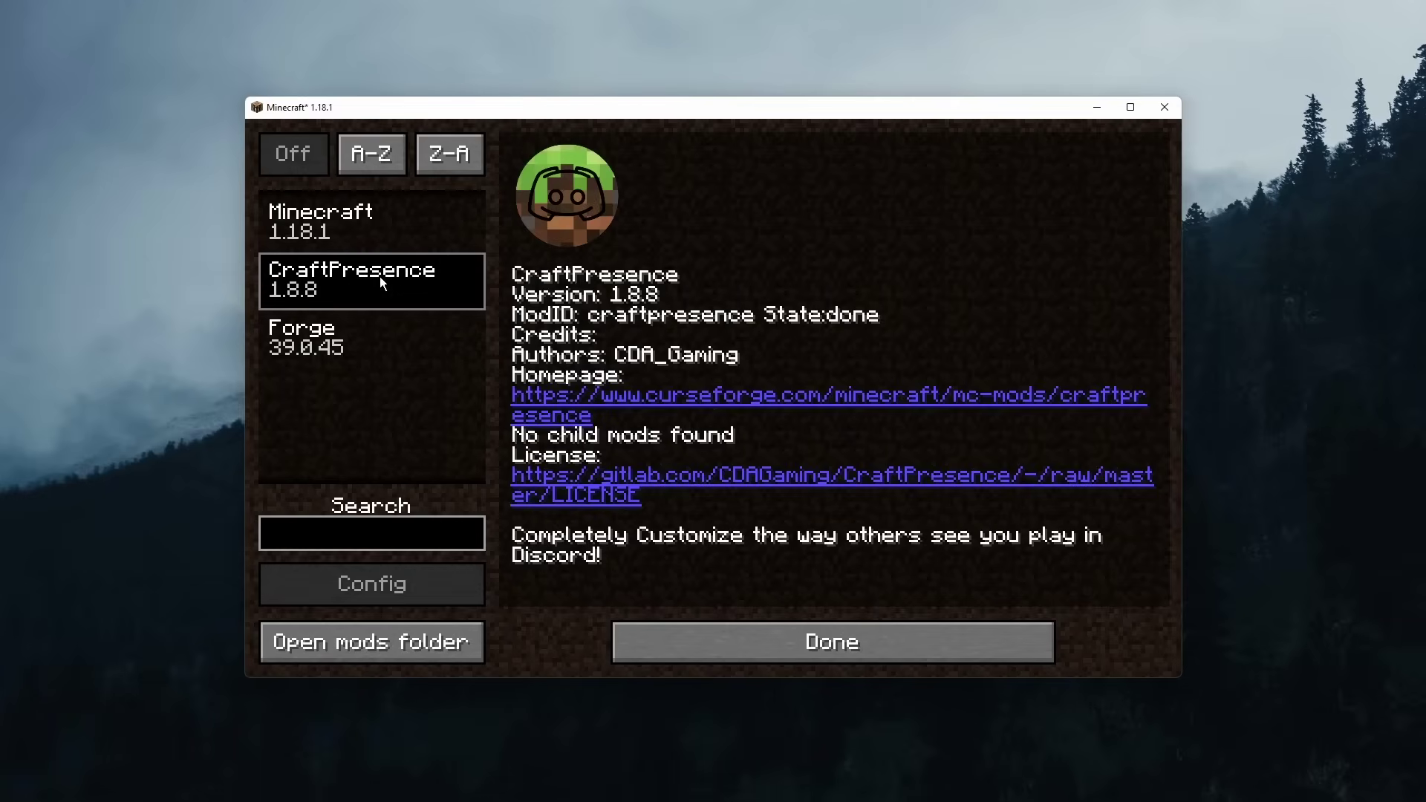
pyautogui.click(788, 633)
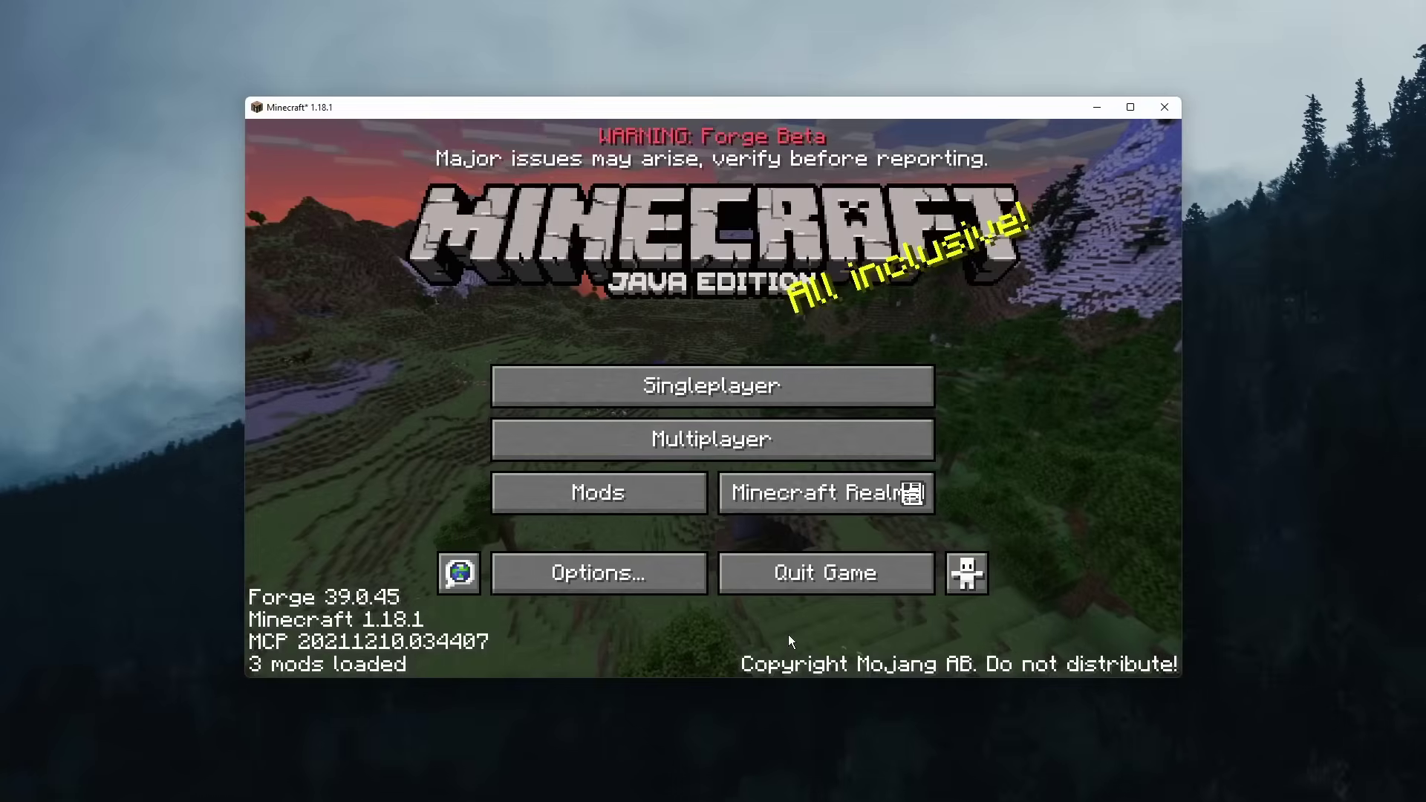
# - Load a singleplayer world, pause at the game menu and place the game window over Discord with the member list uncovered
pyautogui.click(601, 372)
pyautogui.click(454, 266)
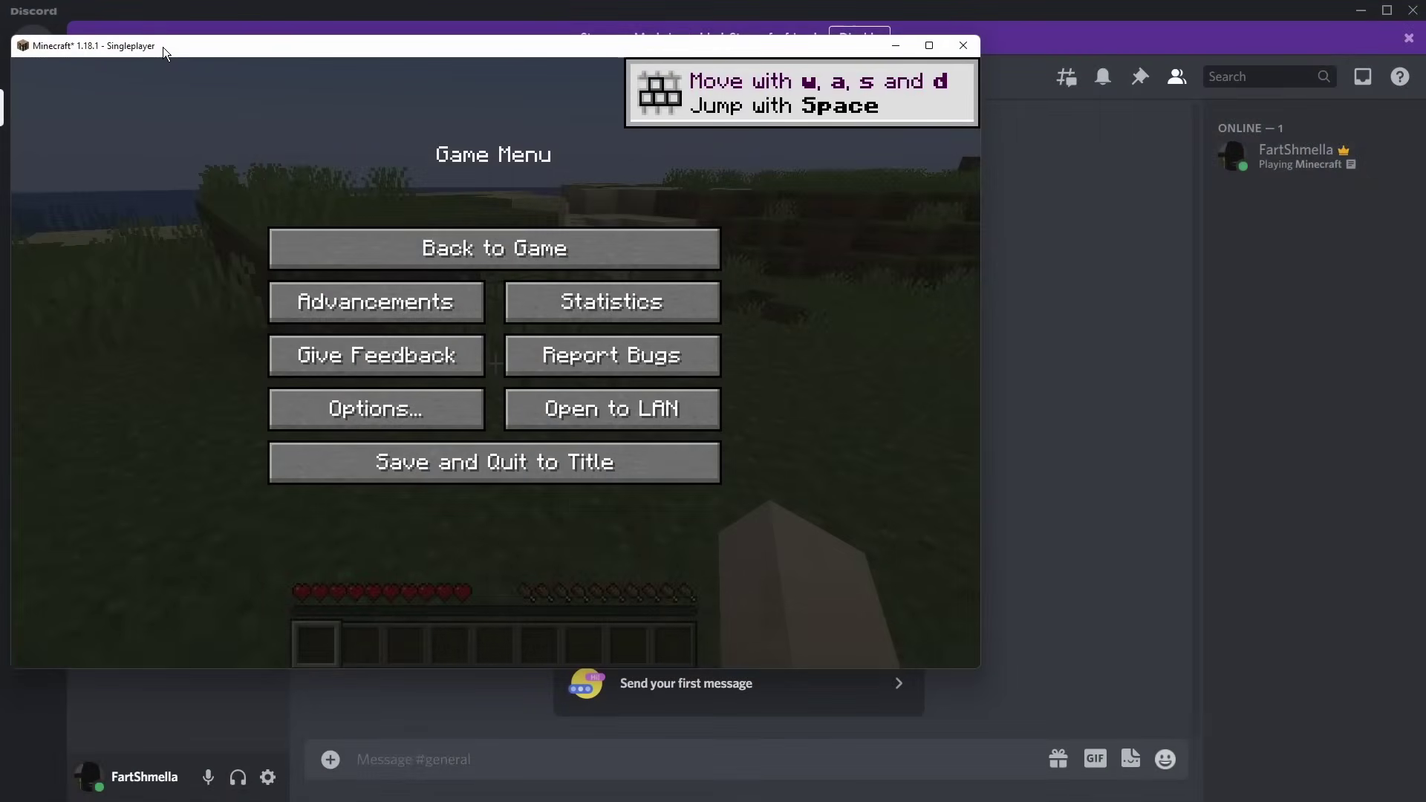
pyautogui.click(408, 238)
pyautogui.press('Escape')
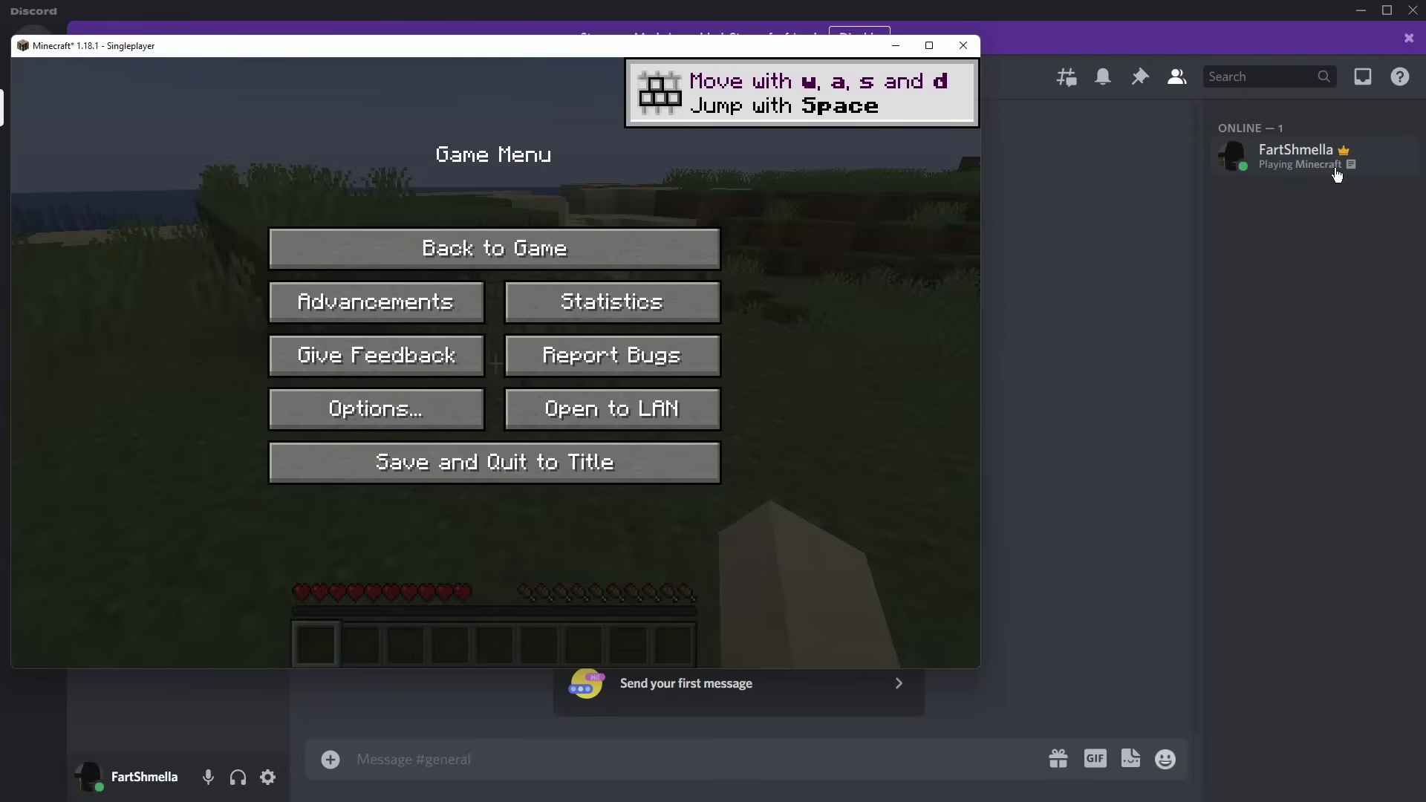
pyautogui.moveTo(579, 53); pyautogui.dragTo(763, 75)
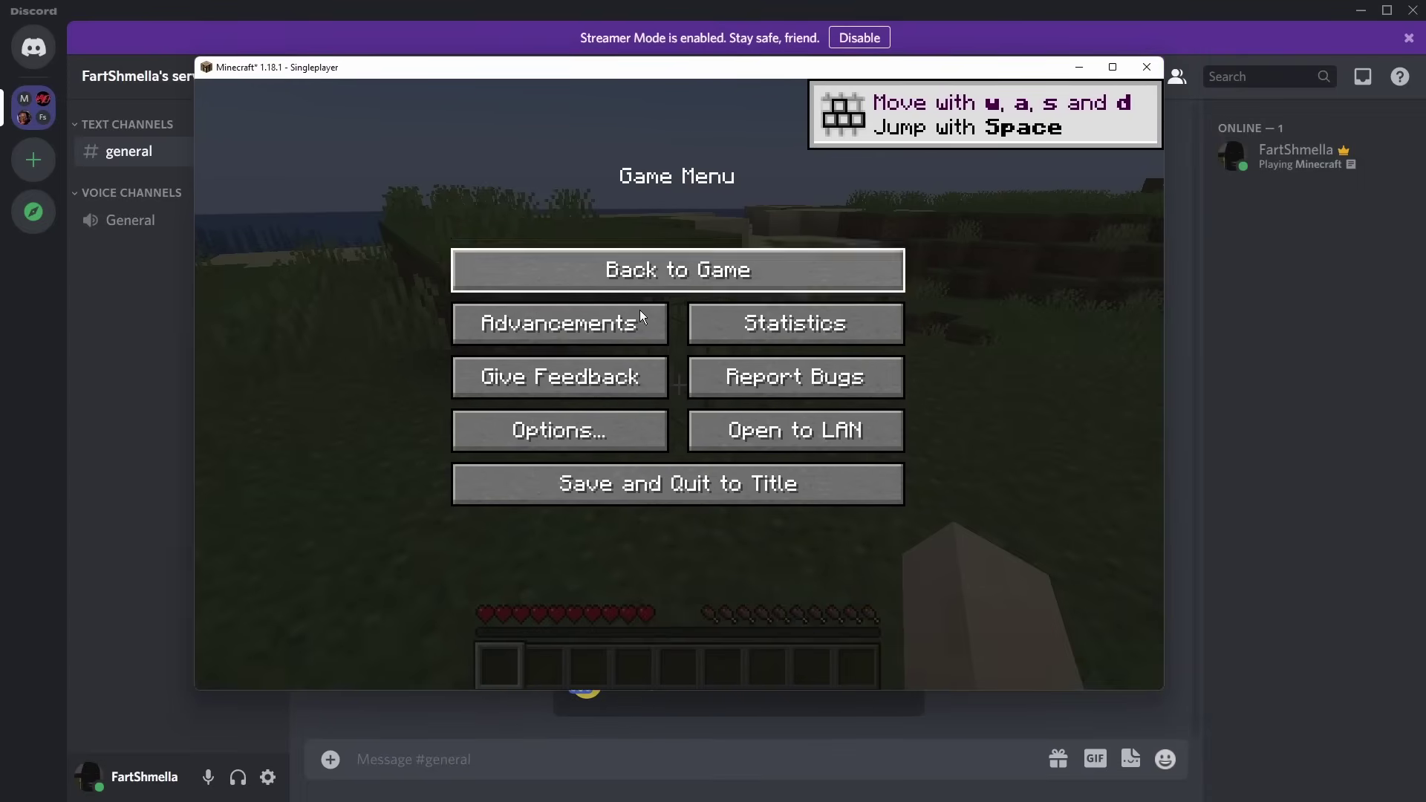
# - Switch to Discord and open the Activity Status page in the user settings
pyautogui.click(268, 777)
pyautogui.scroll(-2, 328, 572)
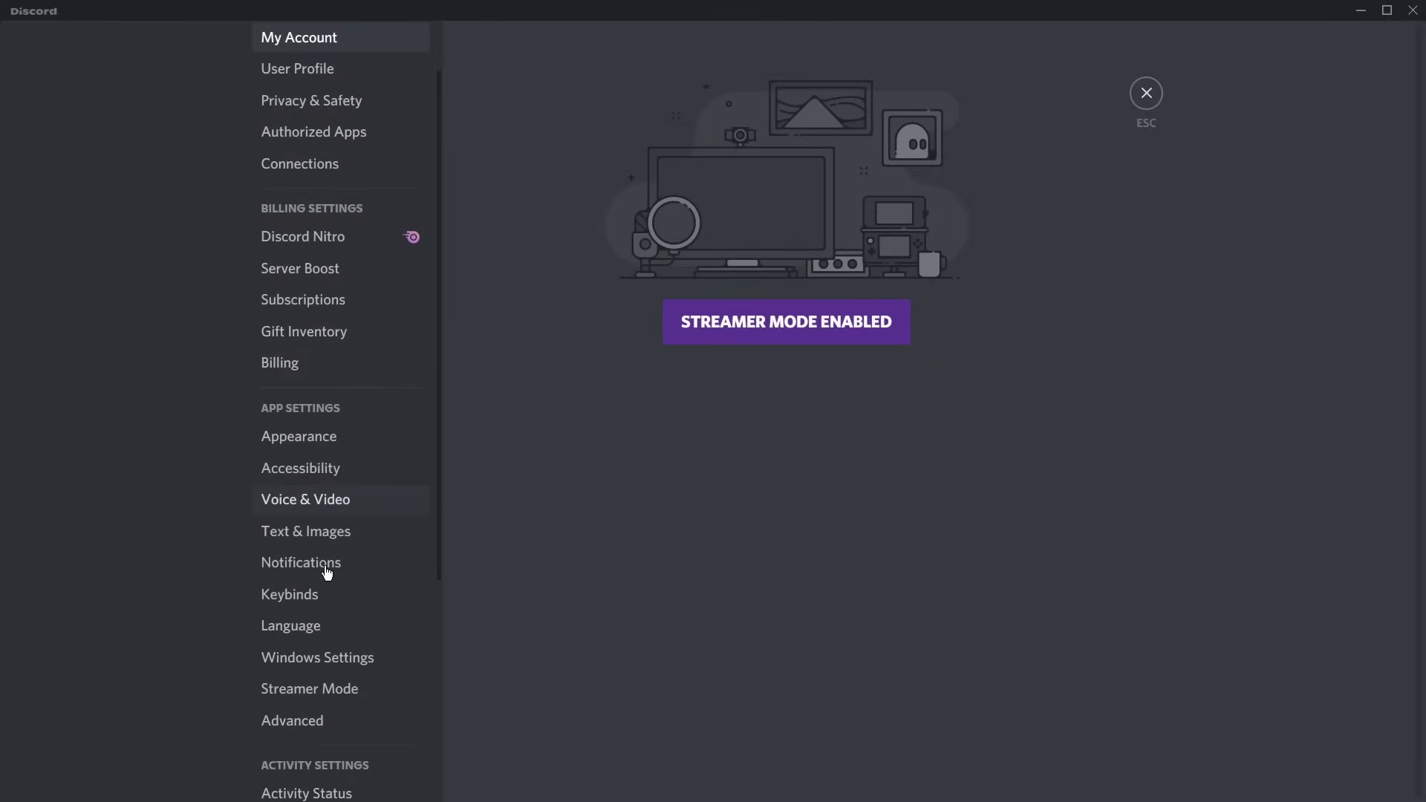
pyautogui.scroll(-1, 328, 574)
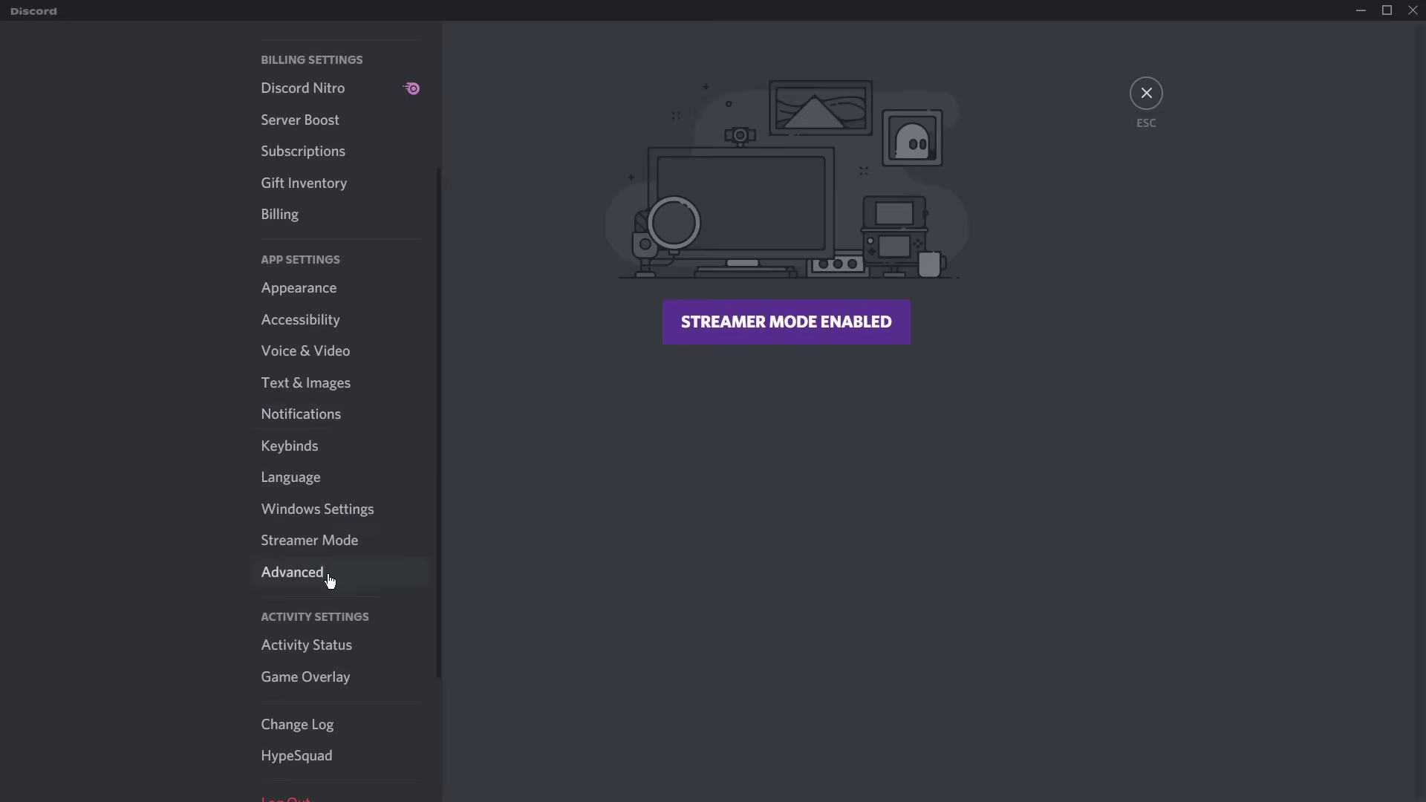
pyautogui.click(321, 643)
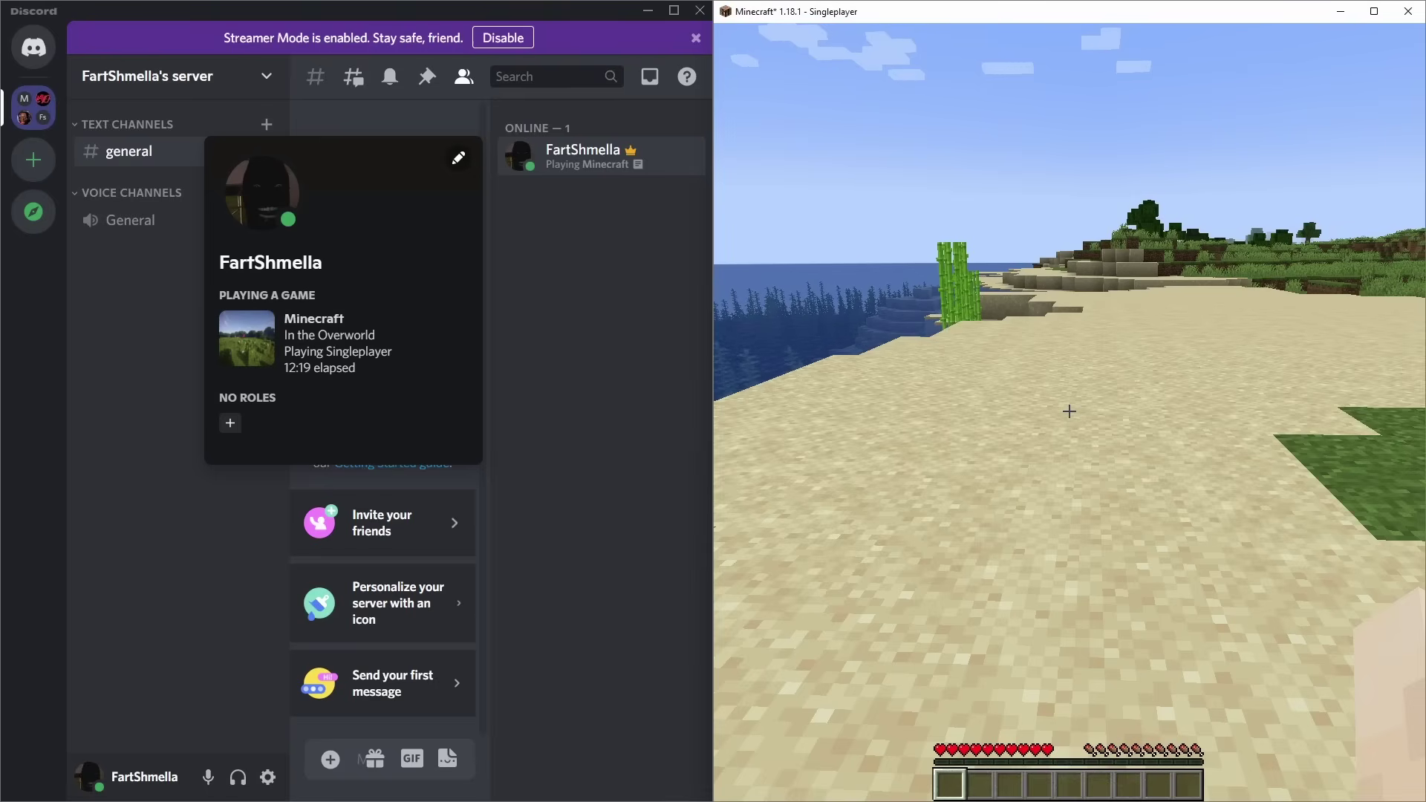
# - Close the in-game chat and open the General Settings of the CraftPresence configuration
pyautogui.press('t')
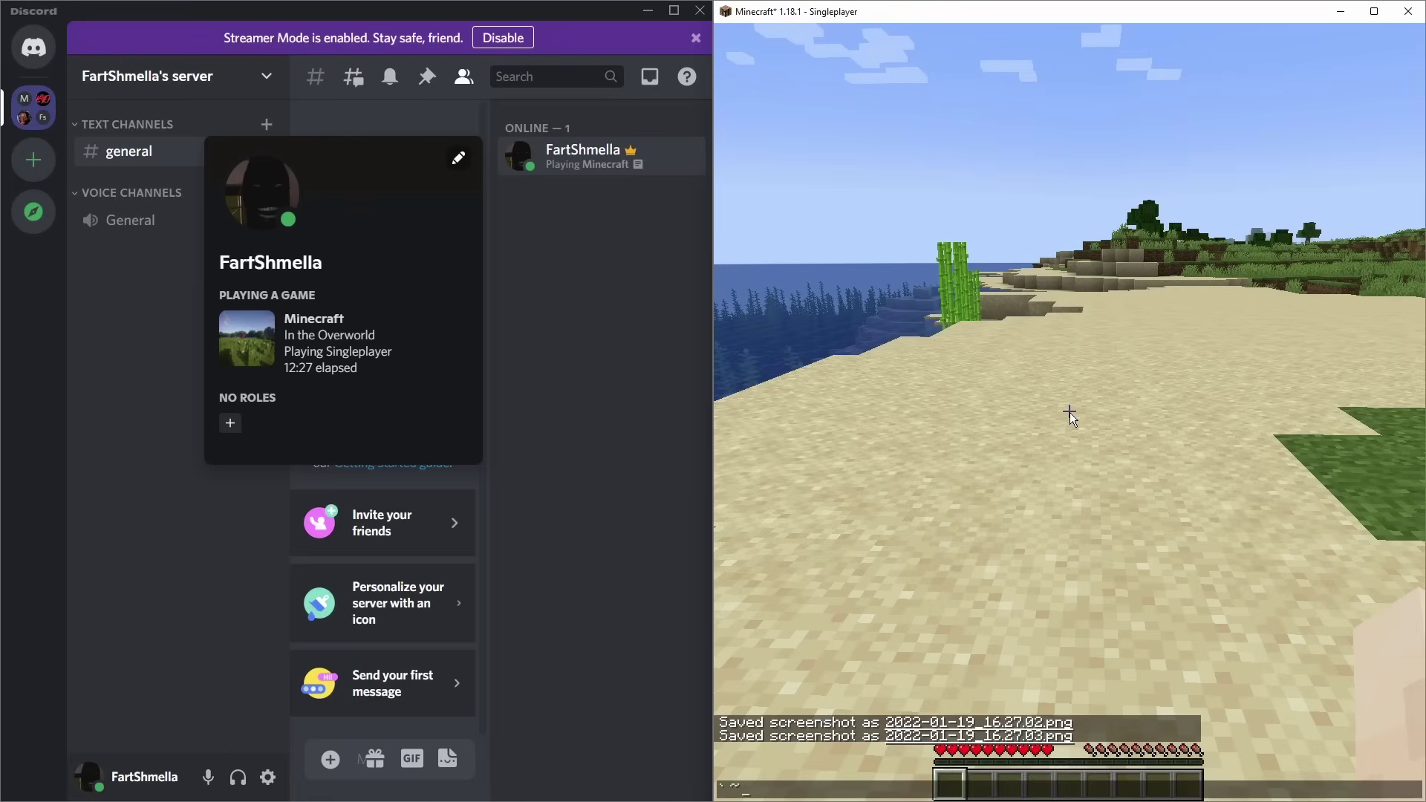
pyautogui.press('Escape')
pyautogui.press('`')
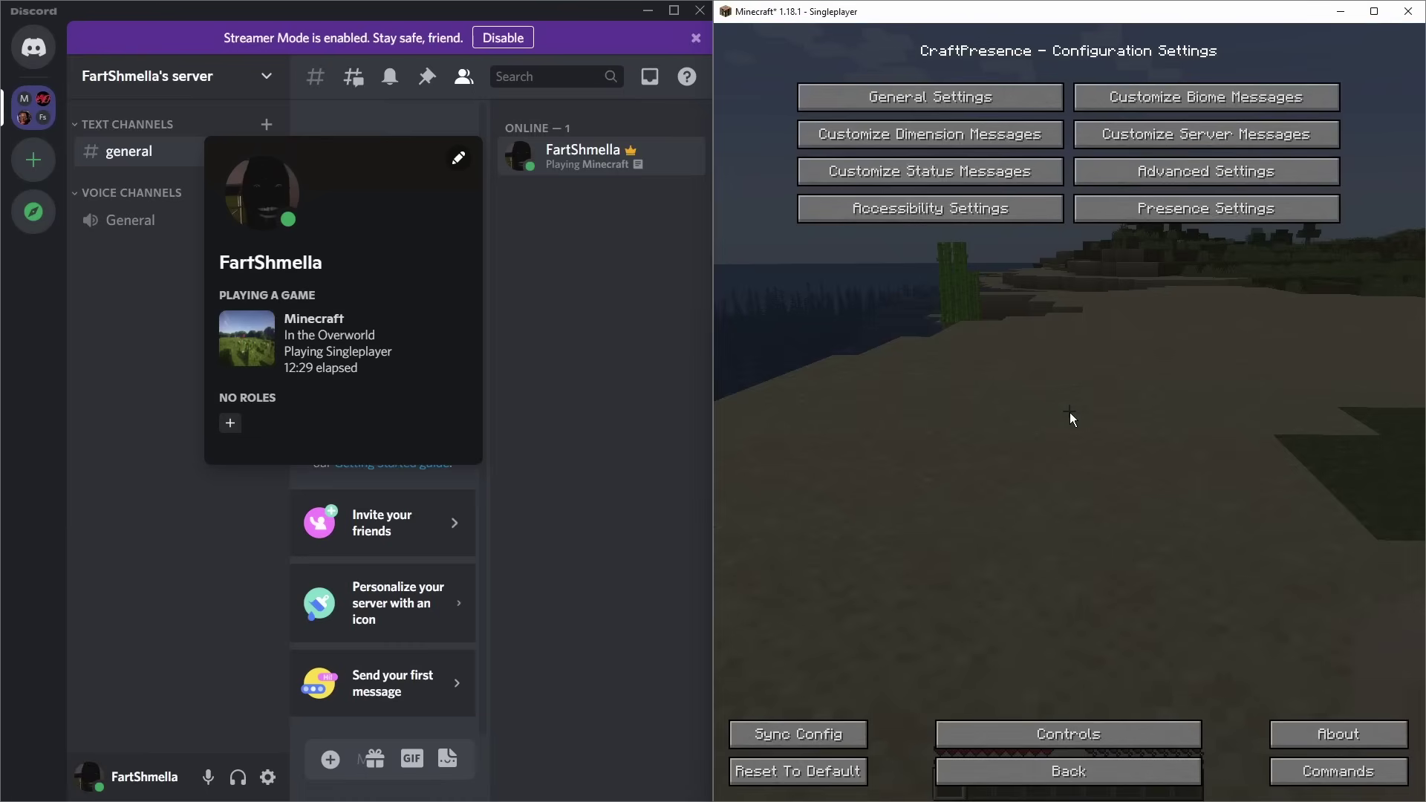
pyautogui.click(960, 100)
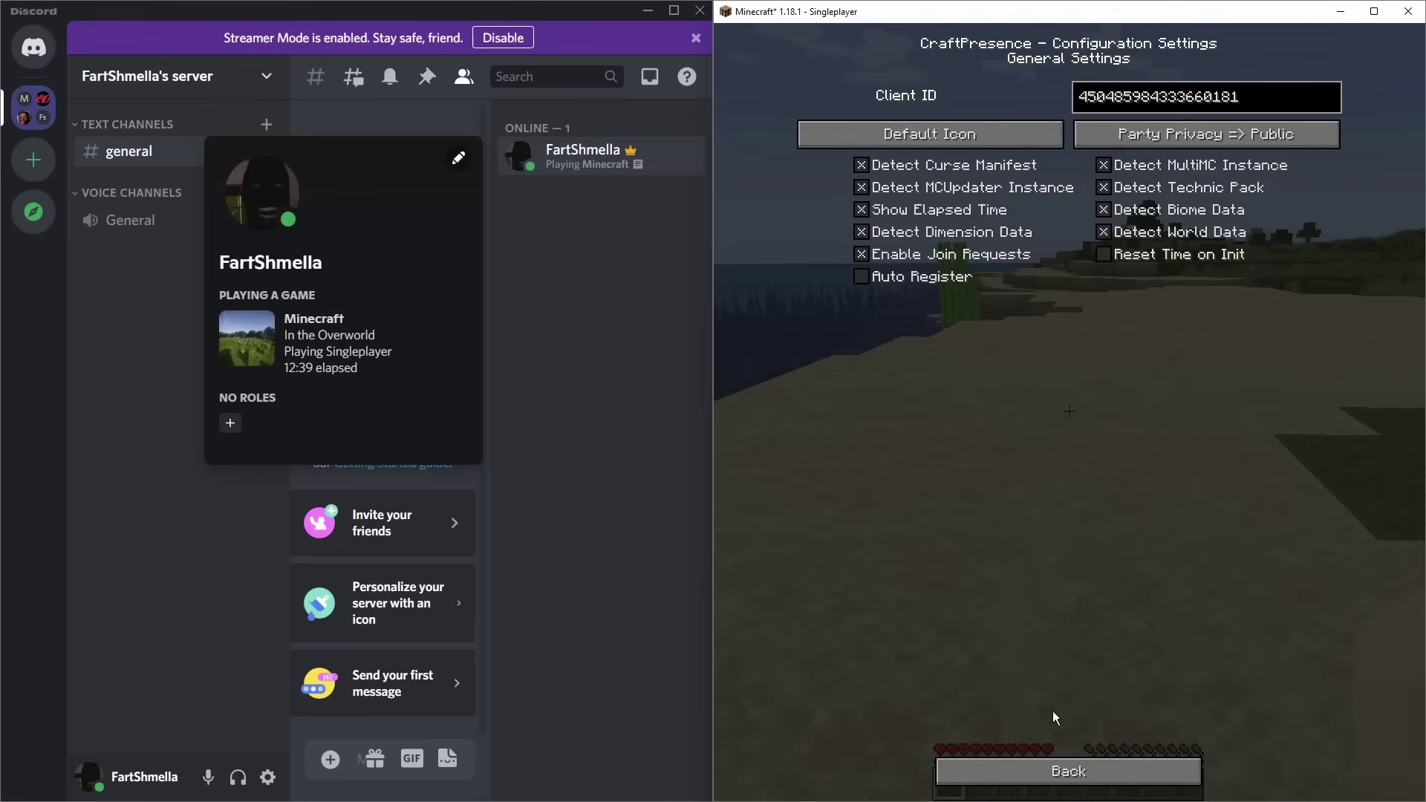
# - Browse the available default icons without choosing one and return to the main CraftPresence configuration page
pyautogui.click(930, 133)
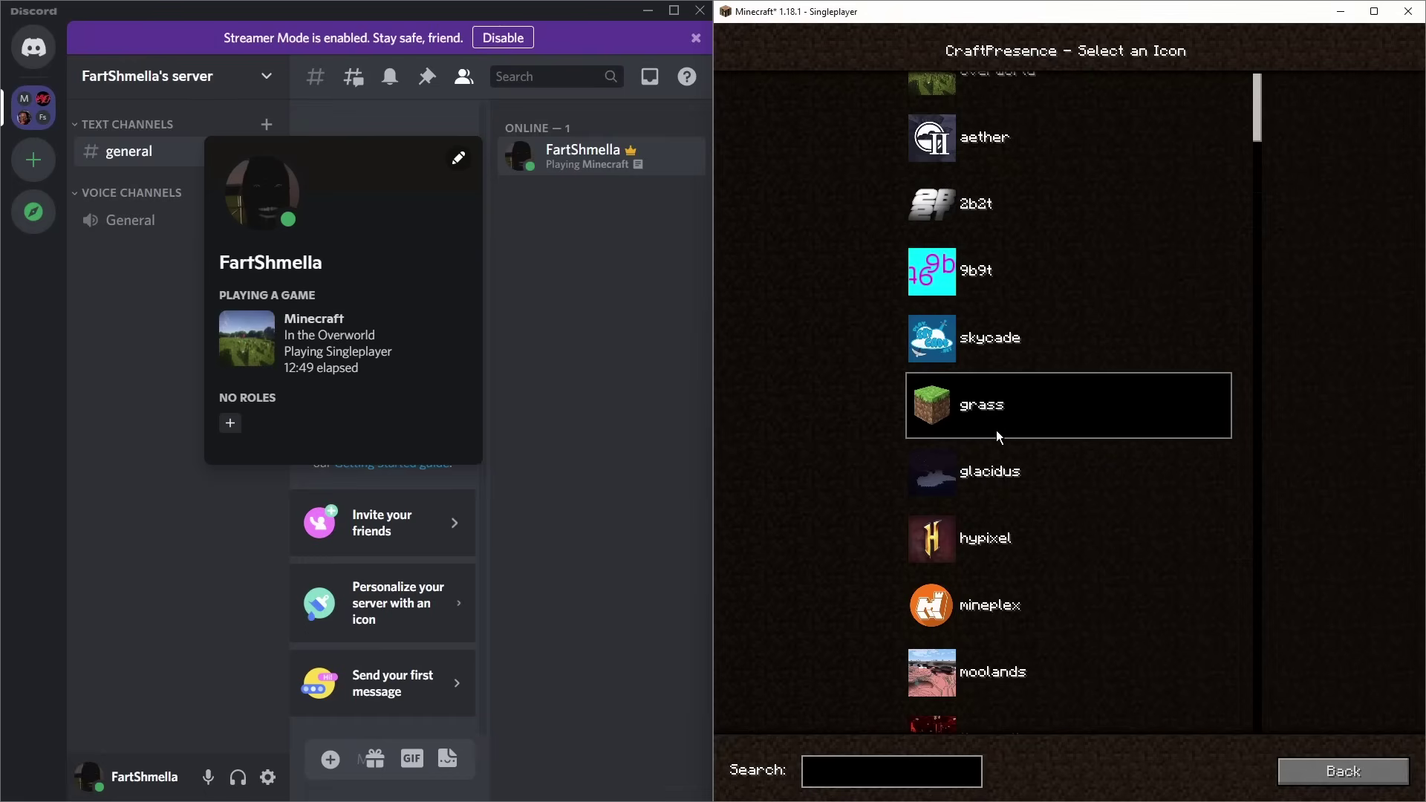
pyautogui.scroll(-10, 1032, 252)
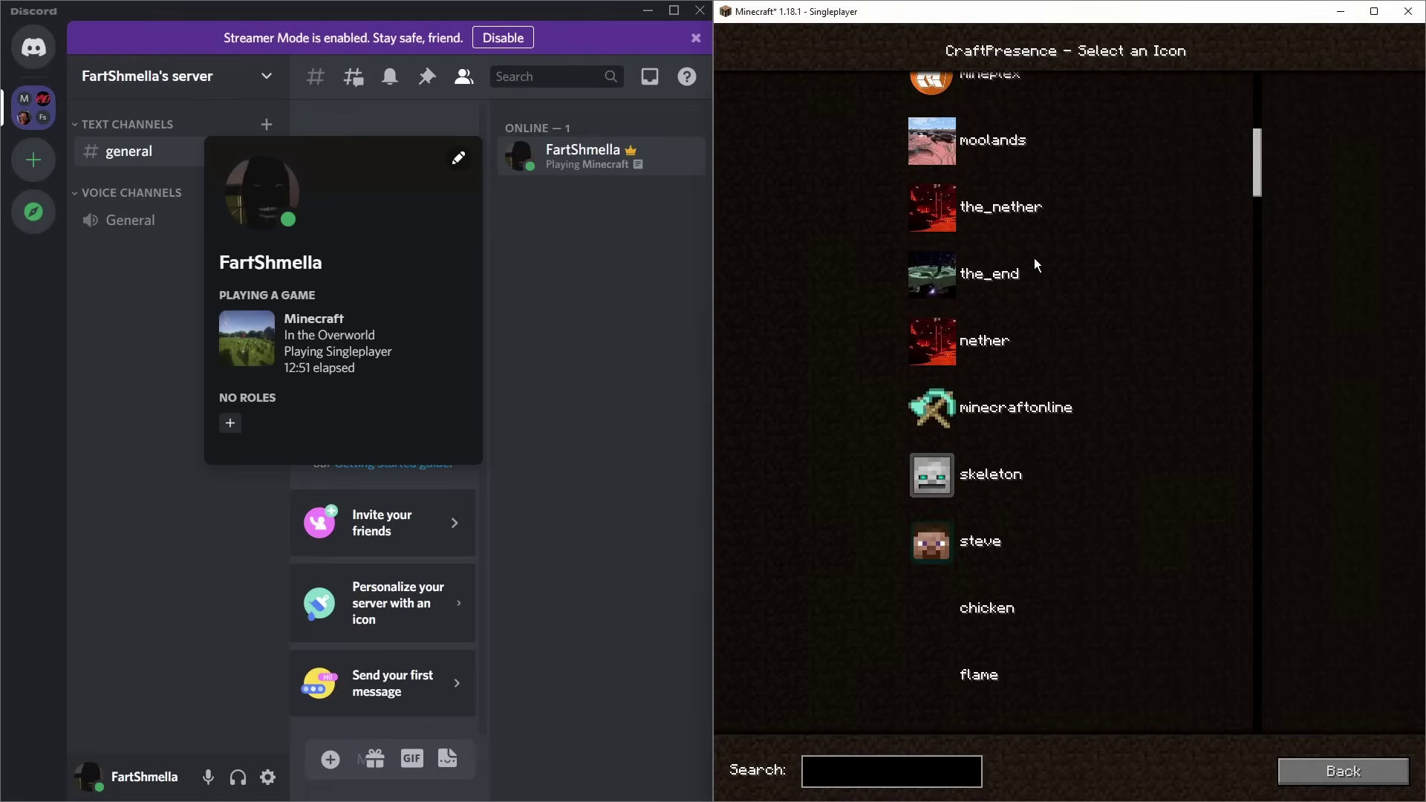
pyautogui.scroll(-3, 1033, 257)
pyautogui.click(1329, 770)
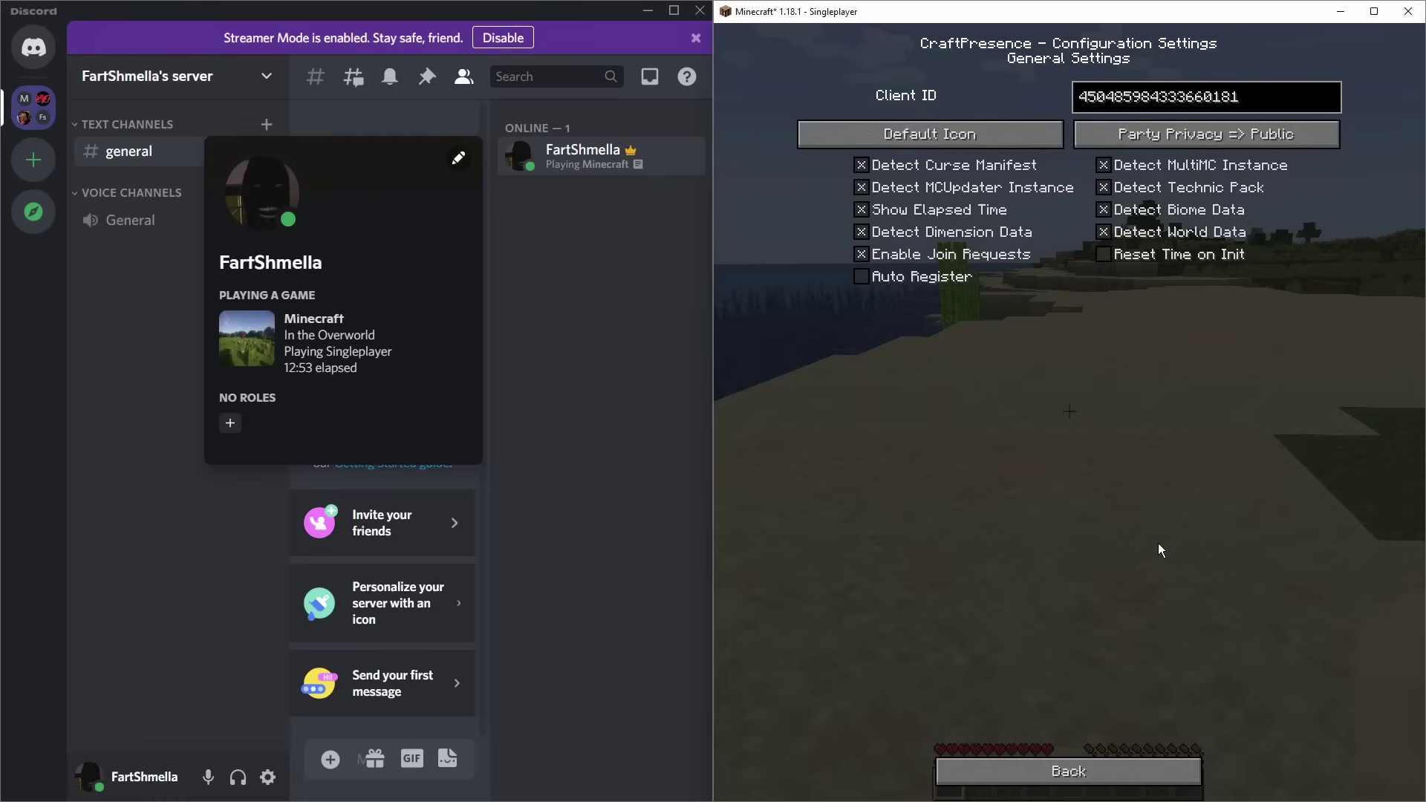
pyautogui.click(1051, 772)
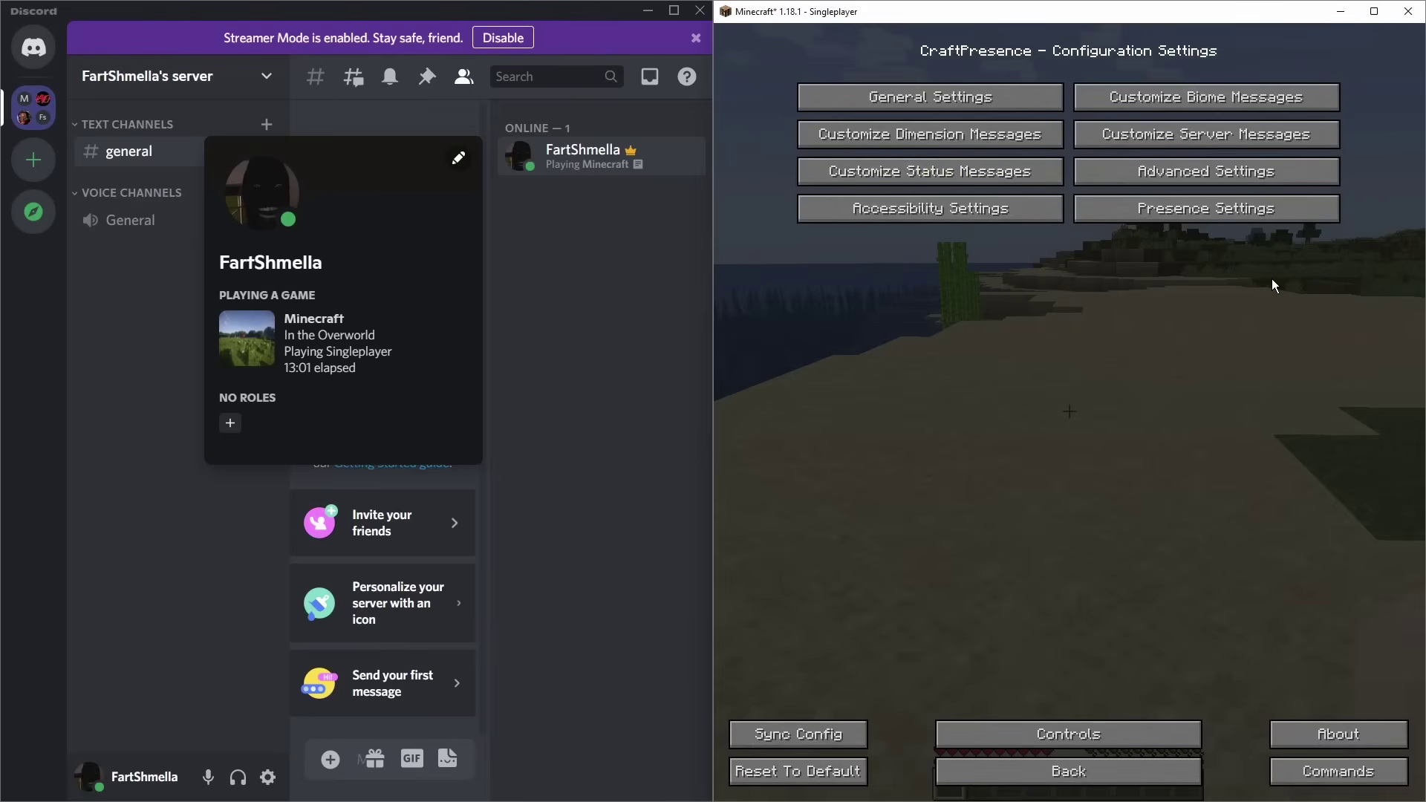
# - Examine the message format fields and their placeholder explanations in the CraftPresence Presence Settings
pyautogui.click(1188, 214)
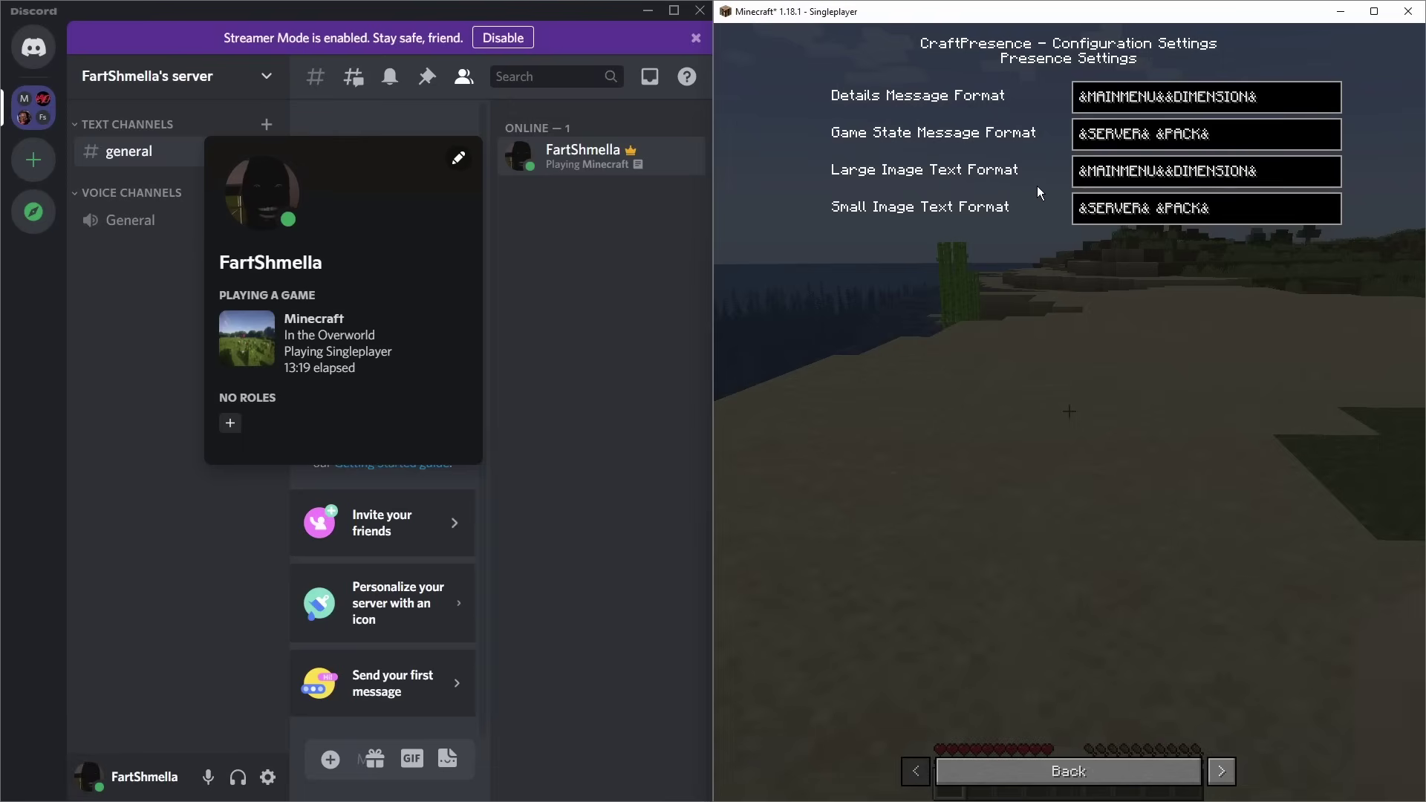
pyautogui.moveTo(236, 322)
pyautogui.moveTo(863, 175)
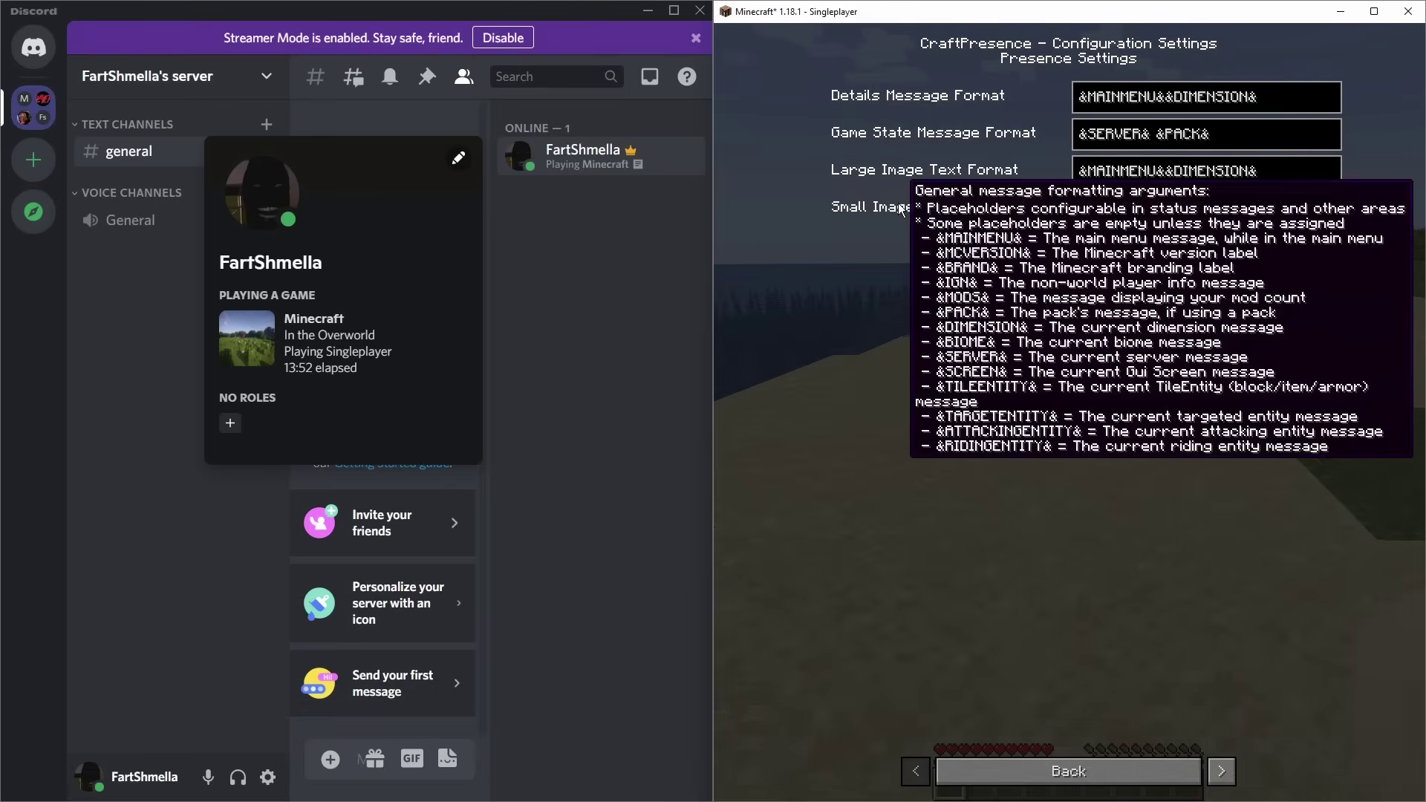
pyautogui.moveTo(238, 343)
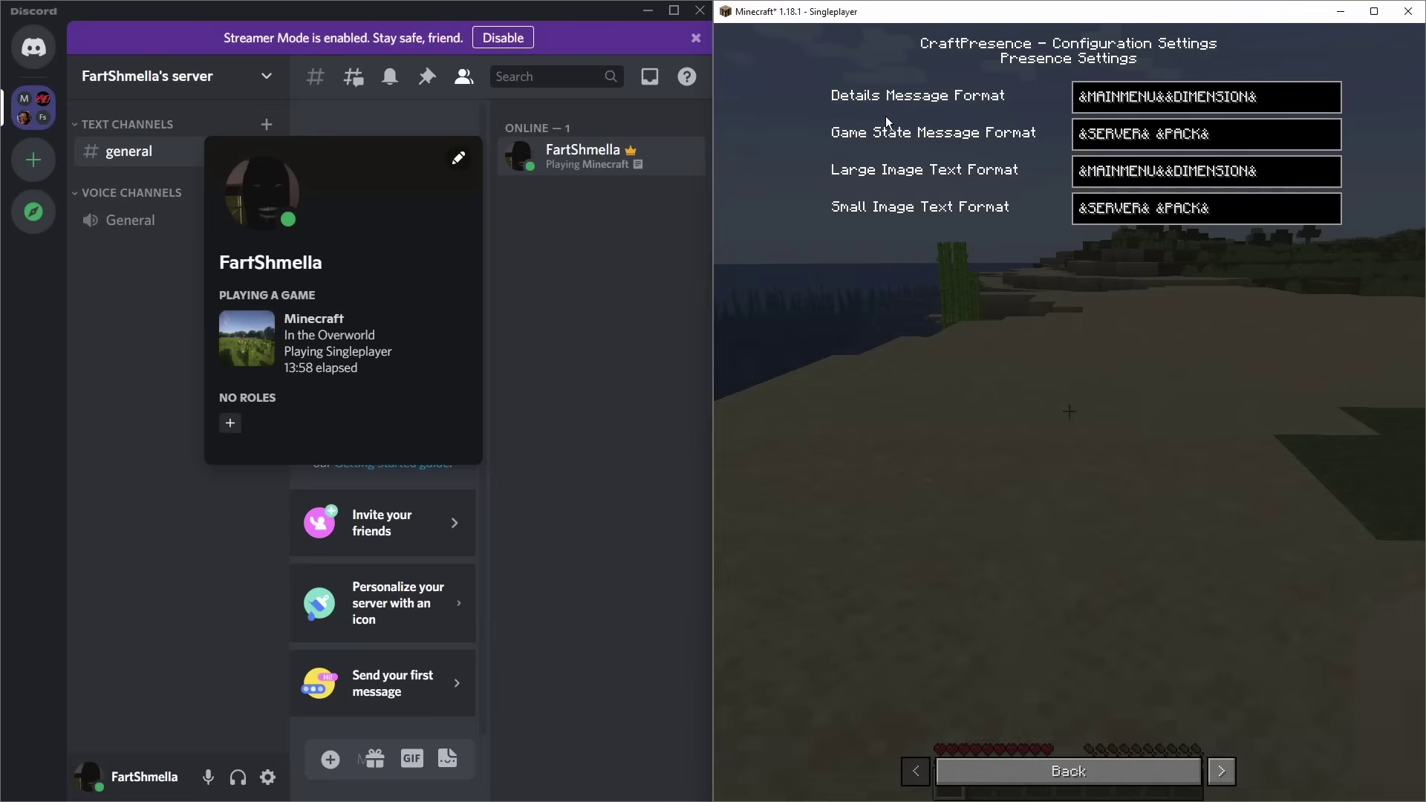
pyautogui.moveTo(880, 139)
# - Change the Game State Message Format to "&BIOME& &PACK&" and return to the game world
pyautogui.click(1149, 140)
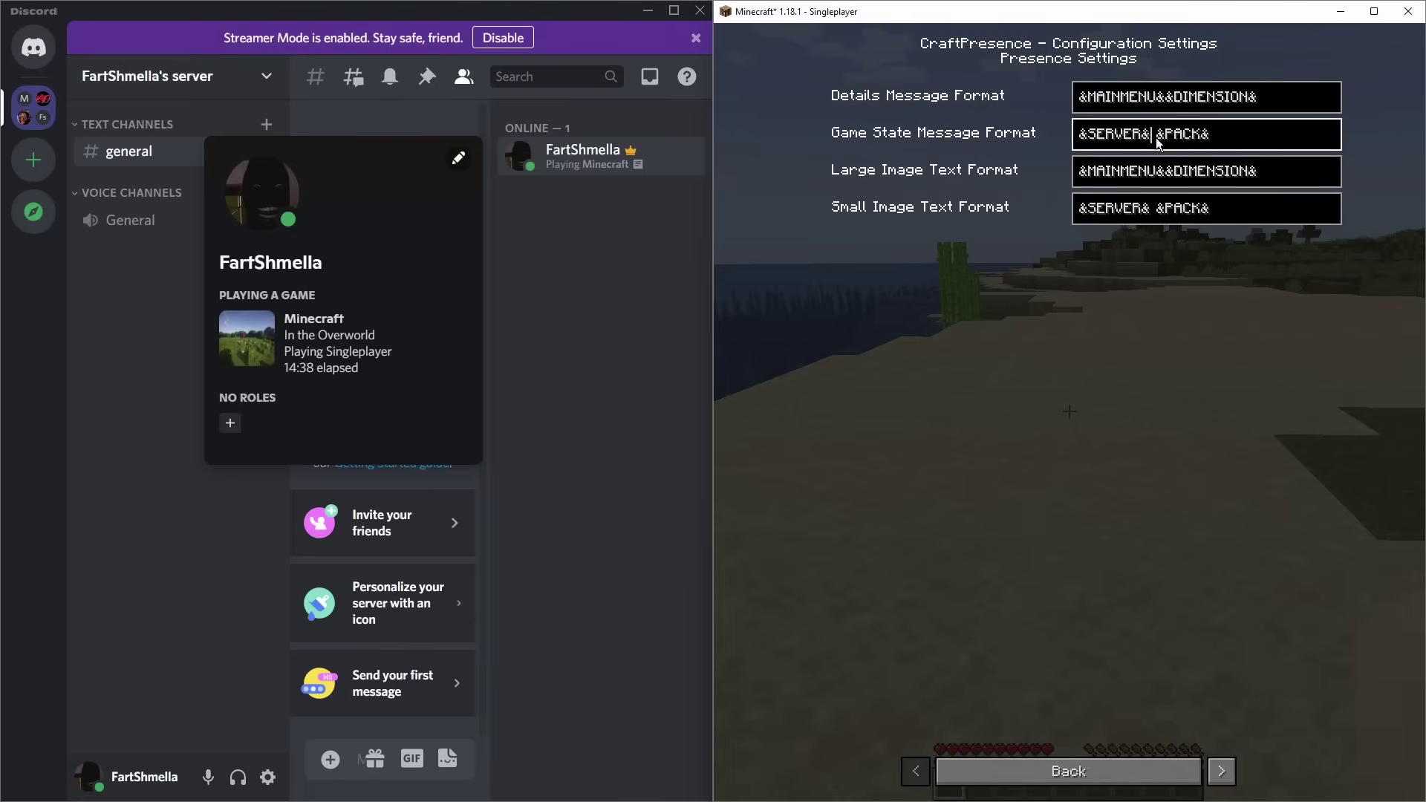
pyautogui.press('BackSpace')
pyautogui.press('BackSpace')
pyautogui.press('BackSpace')
pyautogui.press('BackSpace')
pyautogui.press('BackSpace')
pyautogui.press('BackSpace')
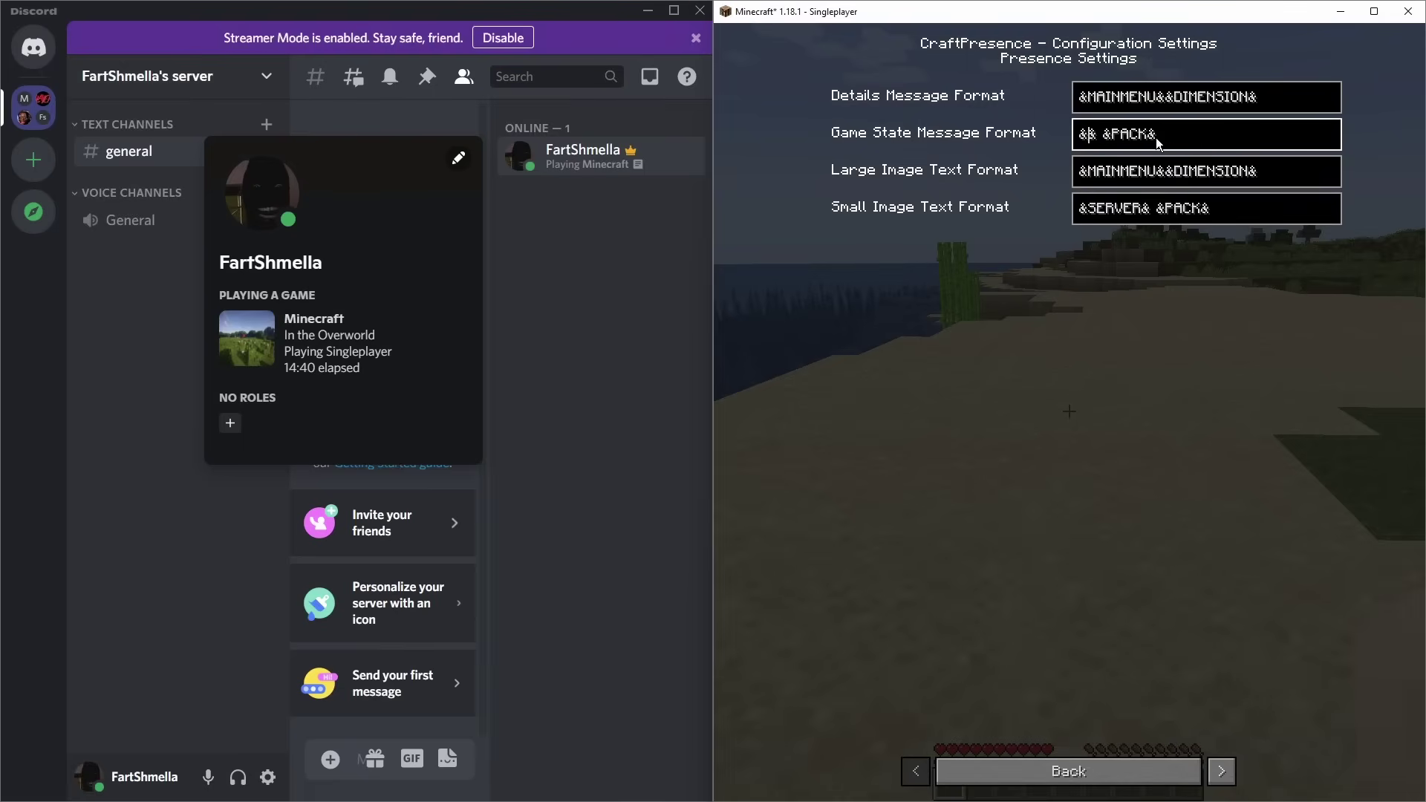
pyautogui.write('BIOME')
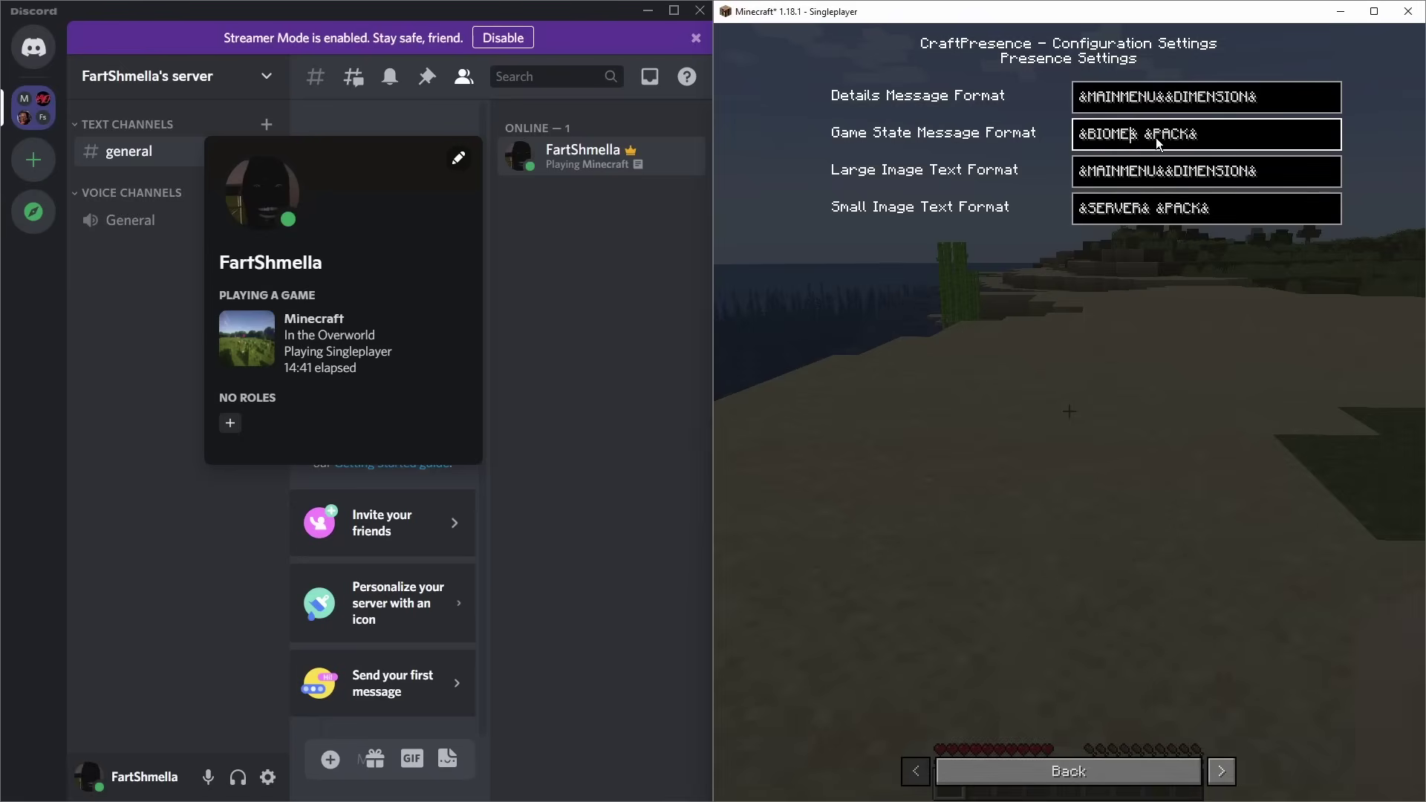
pyautogui.click(1046, 778)
pyautogui.click(1045, 780)
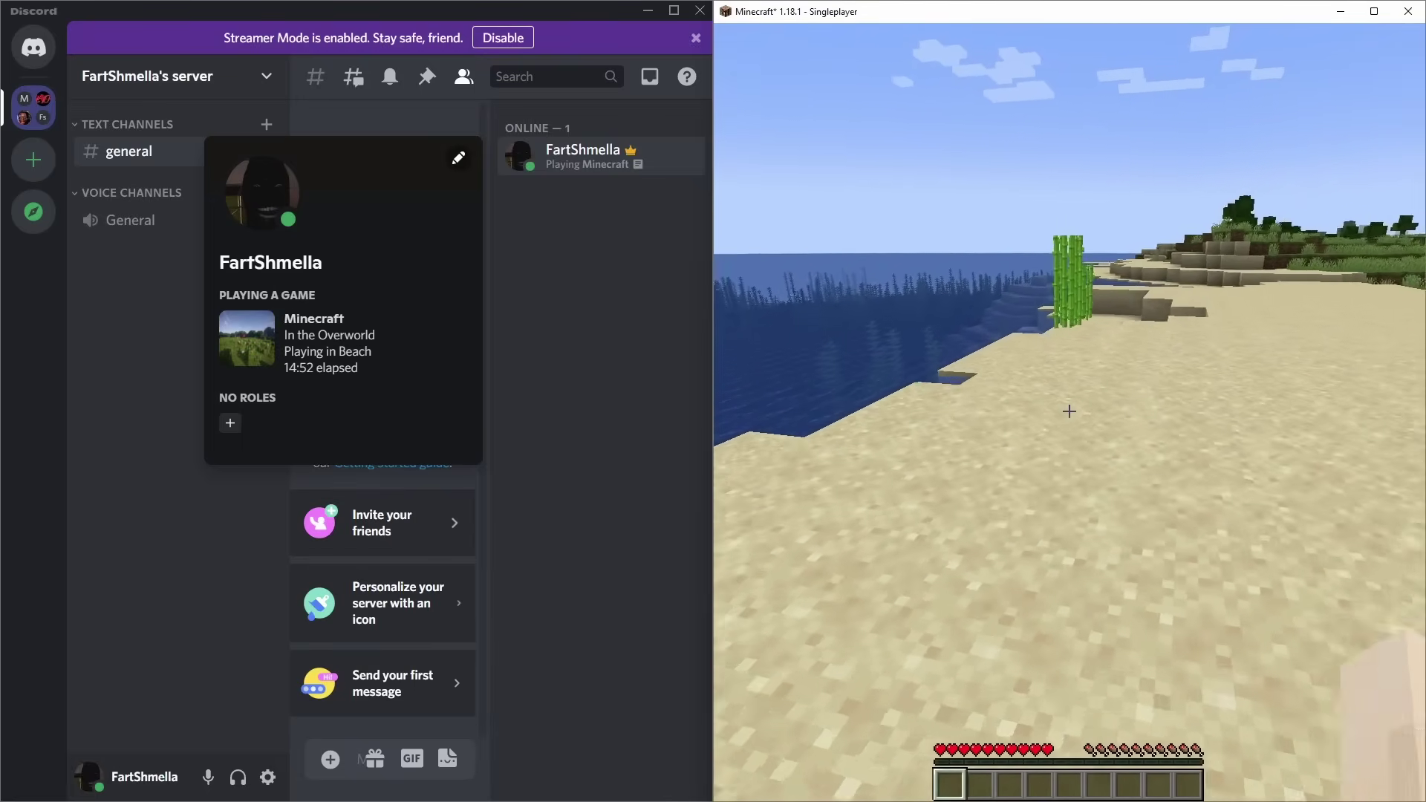
# - Walk from the beach into the plains and back to check the biome in the Discord activity
pyautogui.press('F3')
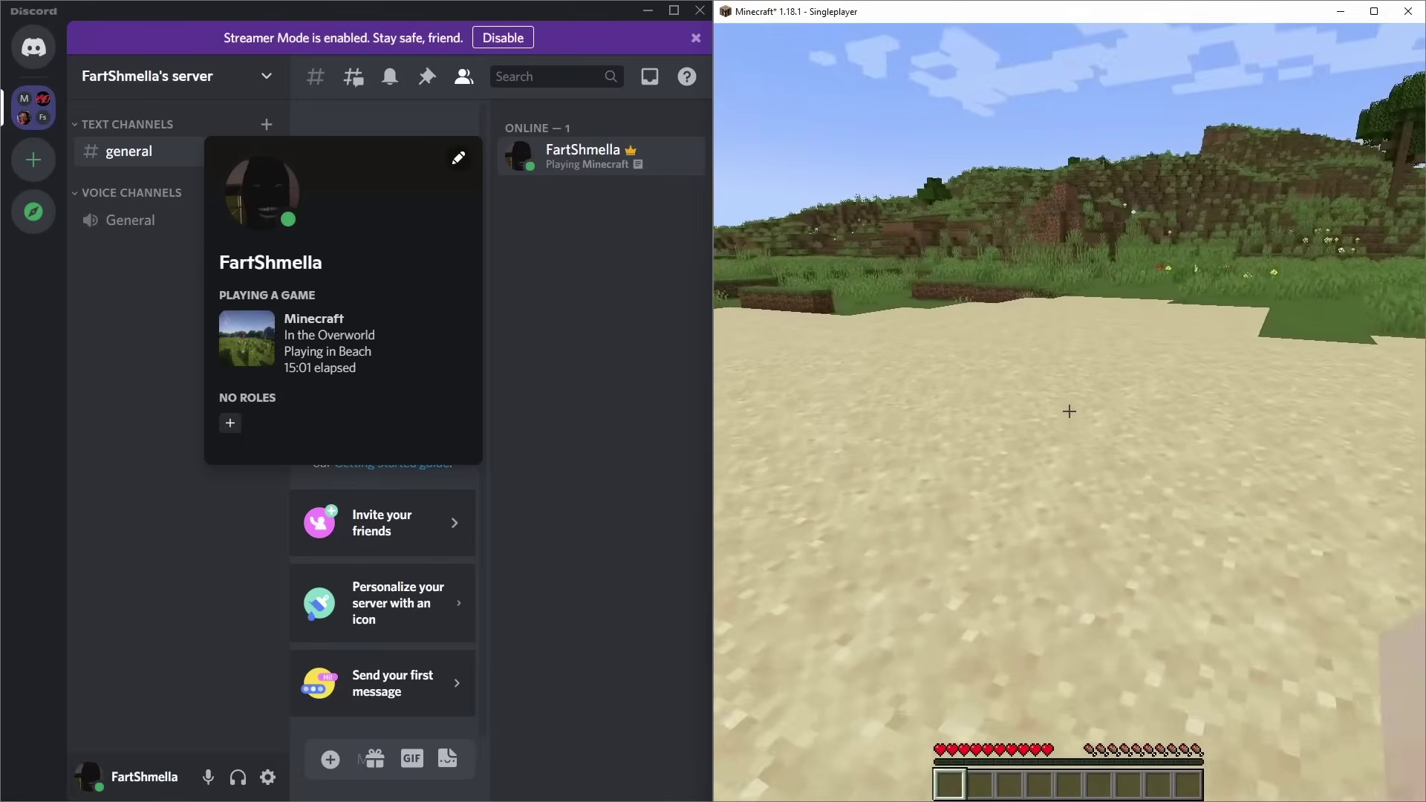
pyautogui.press('w')
pyautogui.press('w')
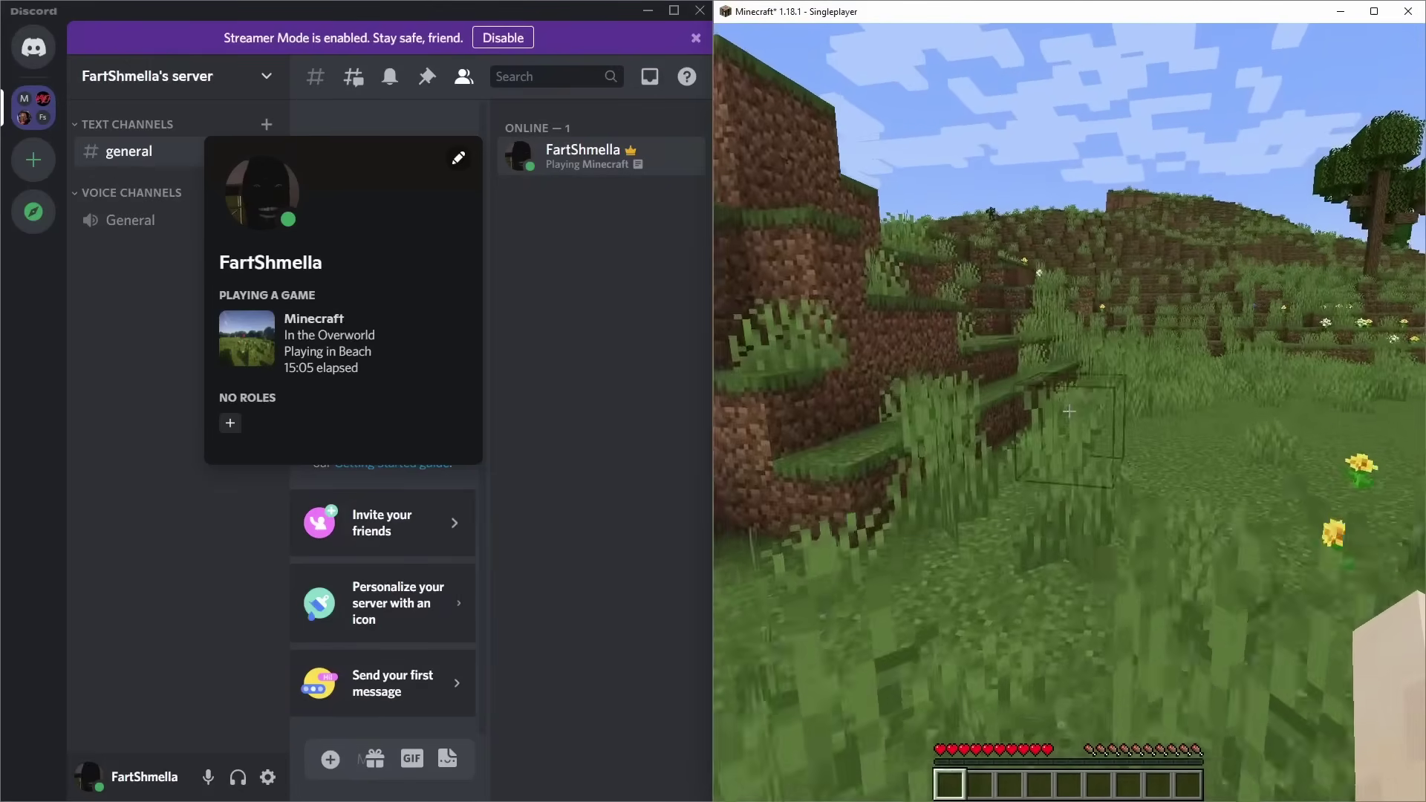
pyautogui.press('w')
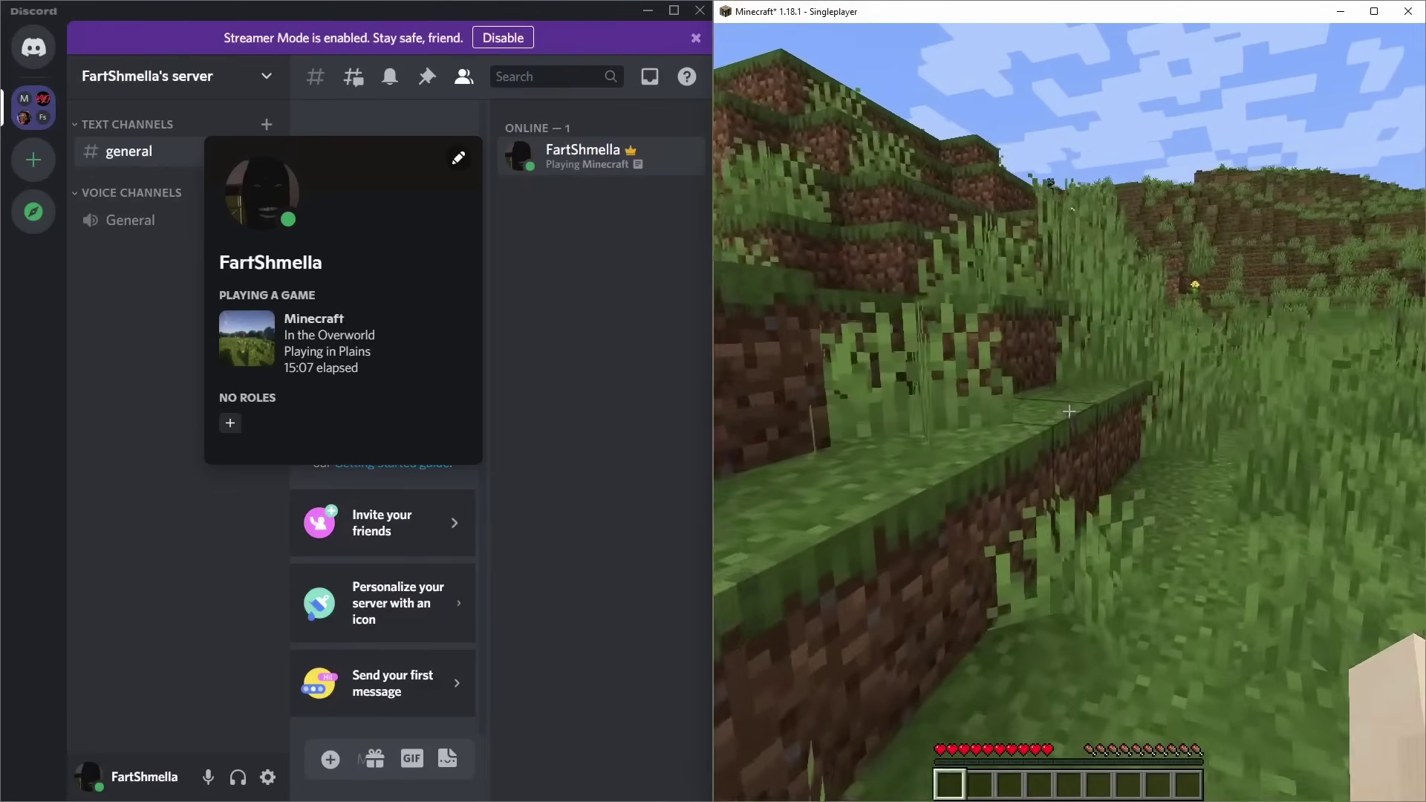
pyautogui.press('w')
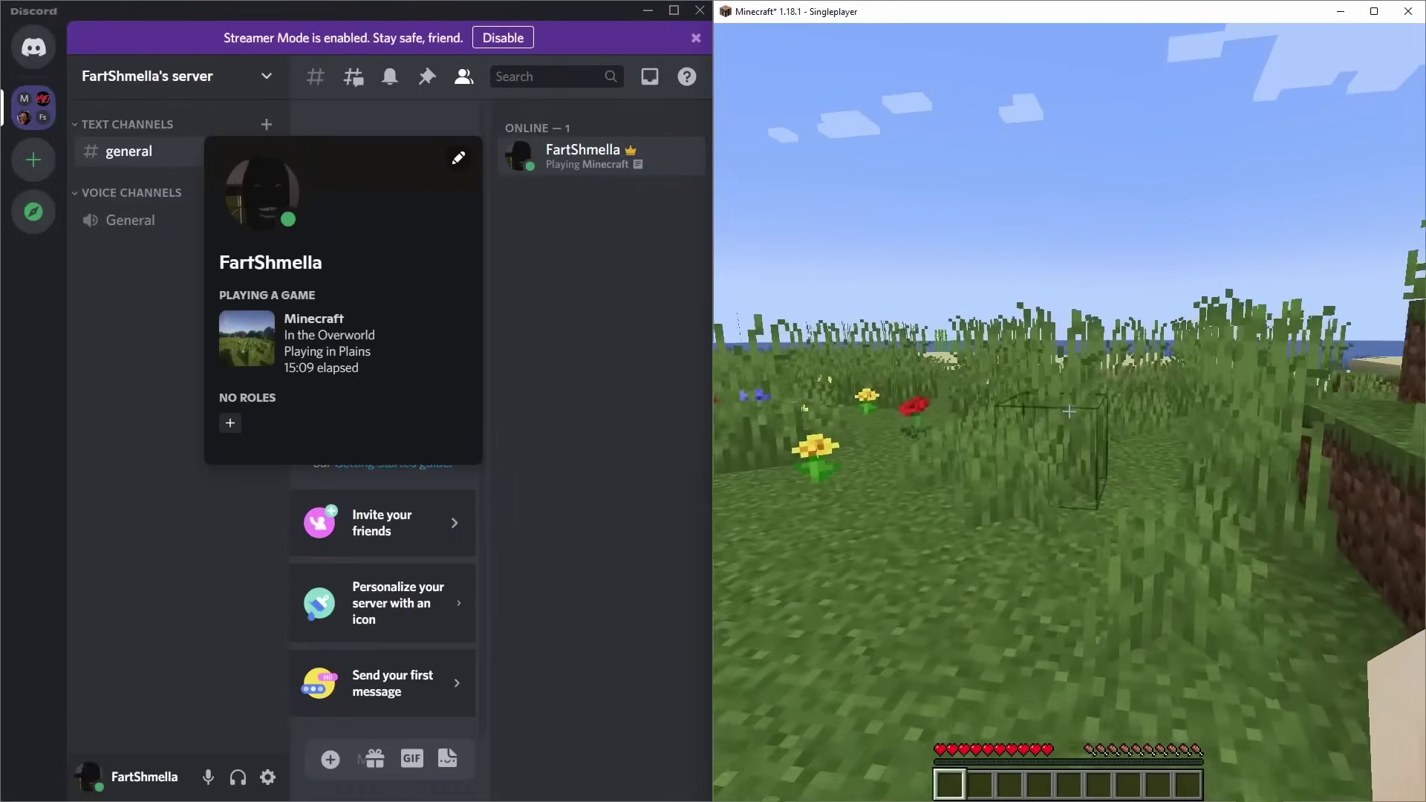
pyautogui.press('w')
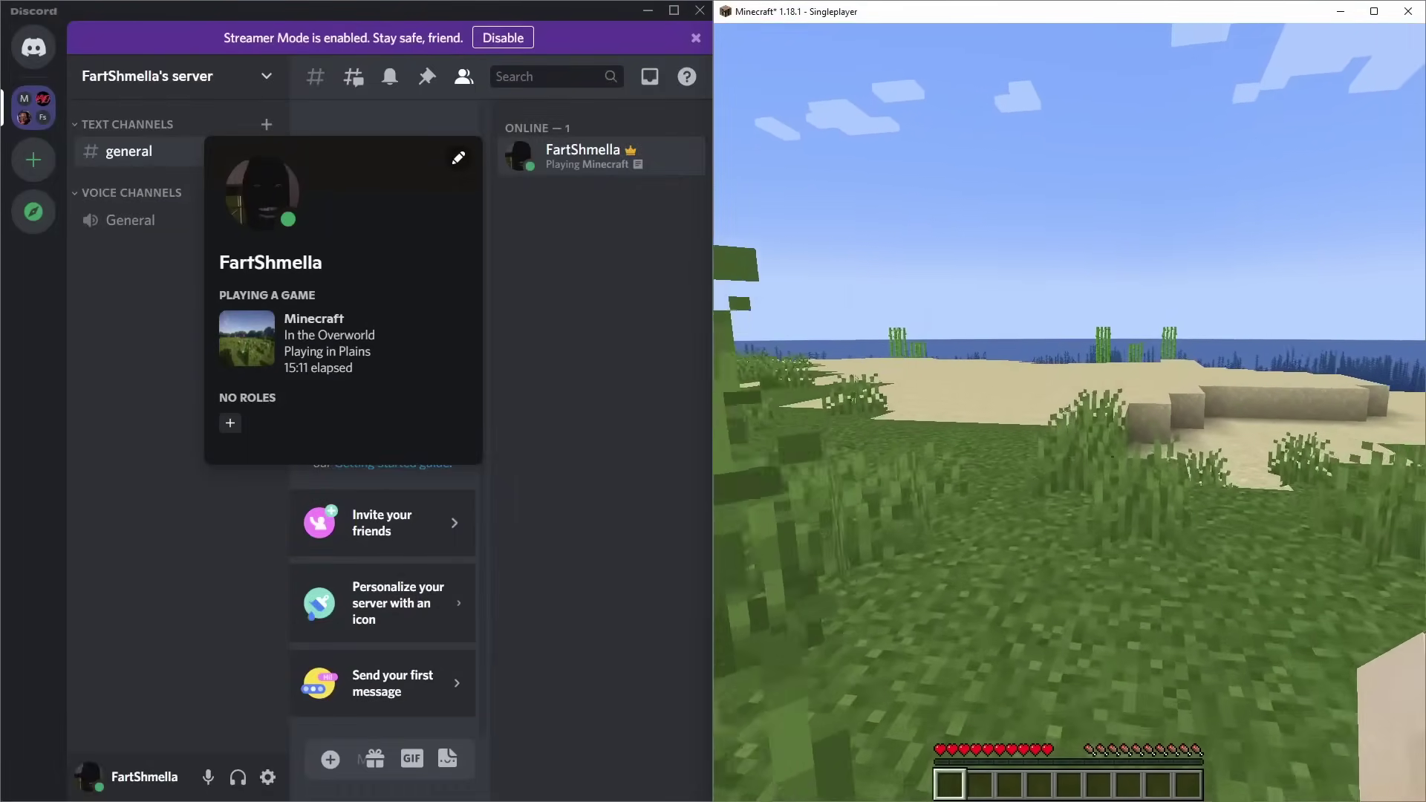
pyautogui.press('w')
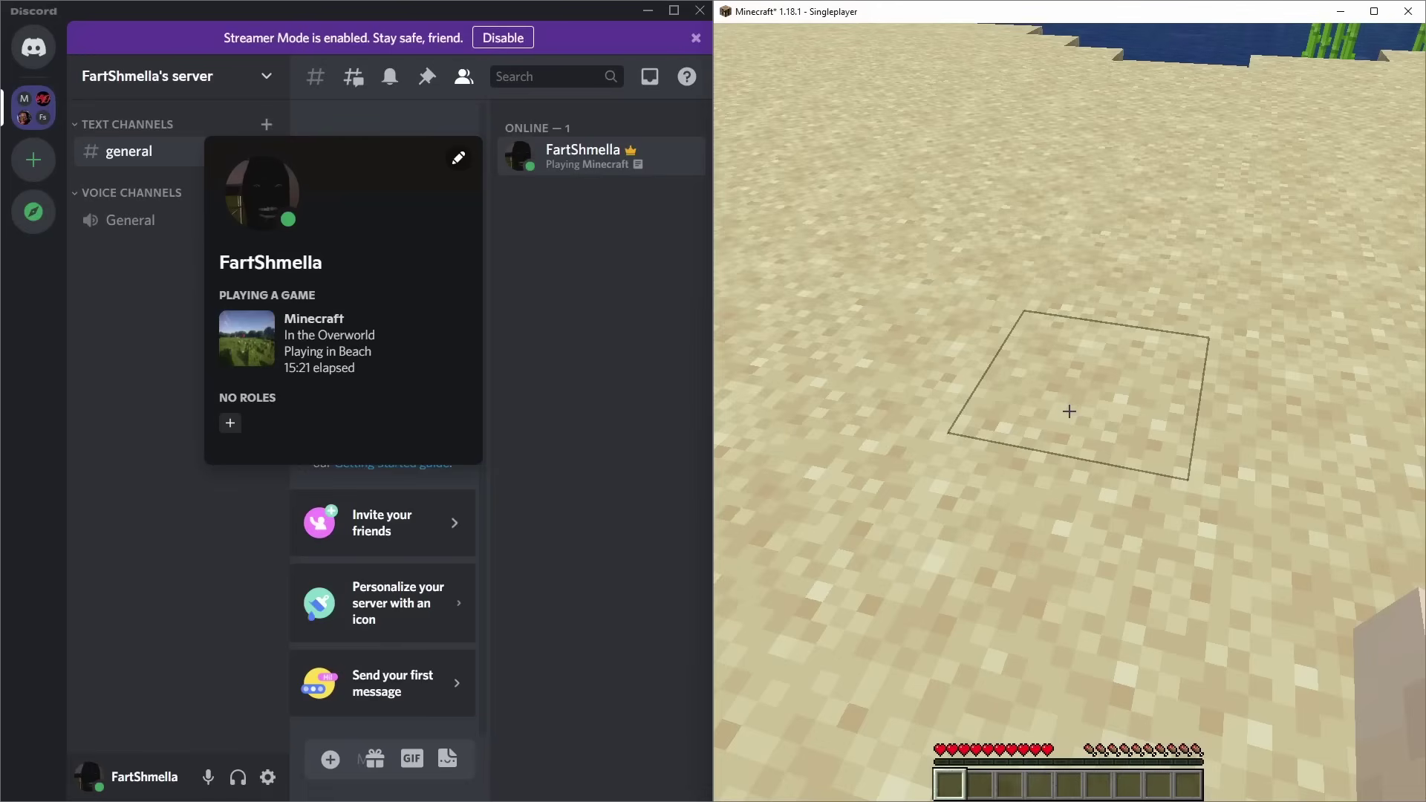
# - Reset the CraftPresence configuration to its defaults and return to the game world
pyautogui.press('`')
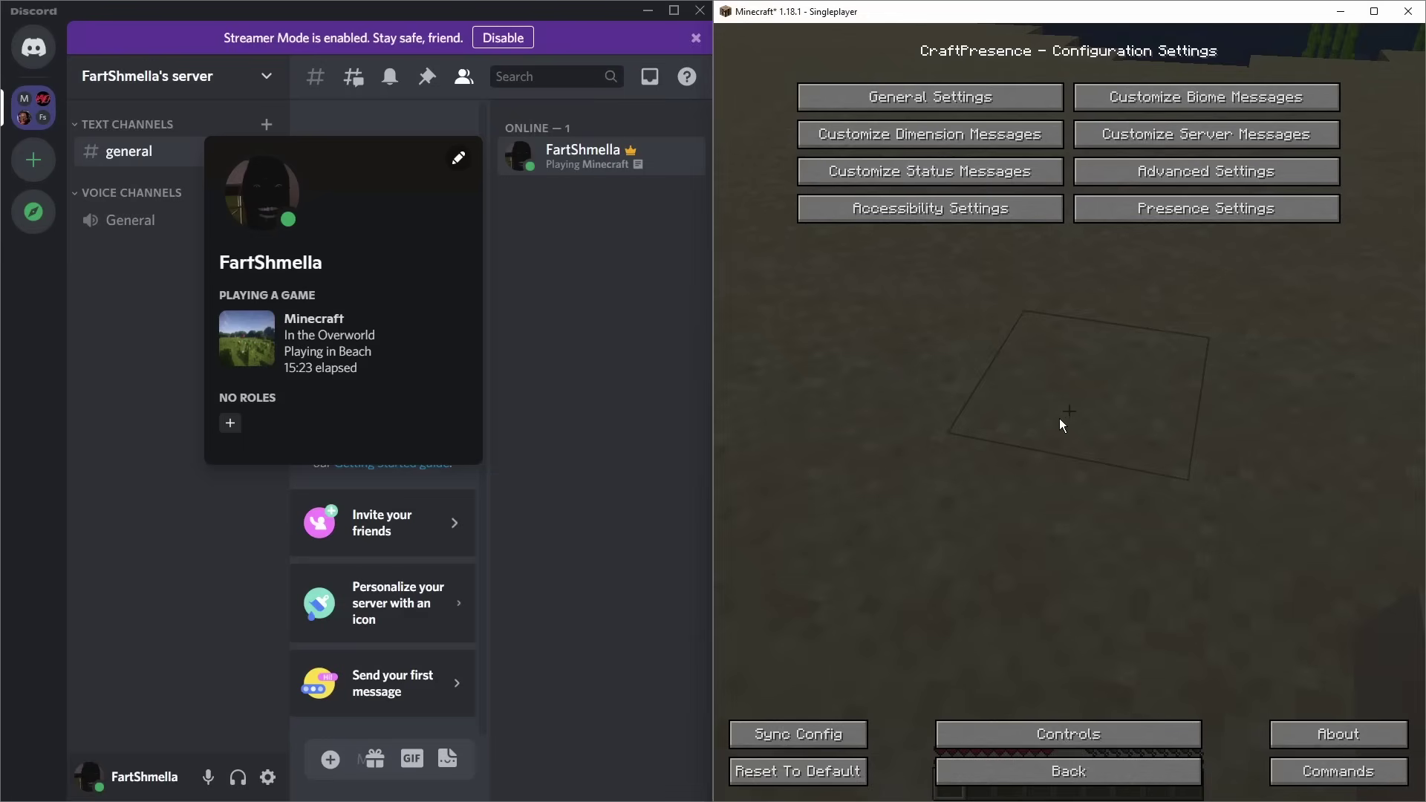
pyautogui.click(813, 777)
pyautogui.click(1027, 762)
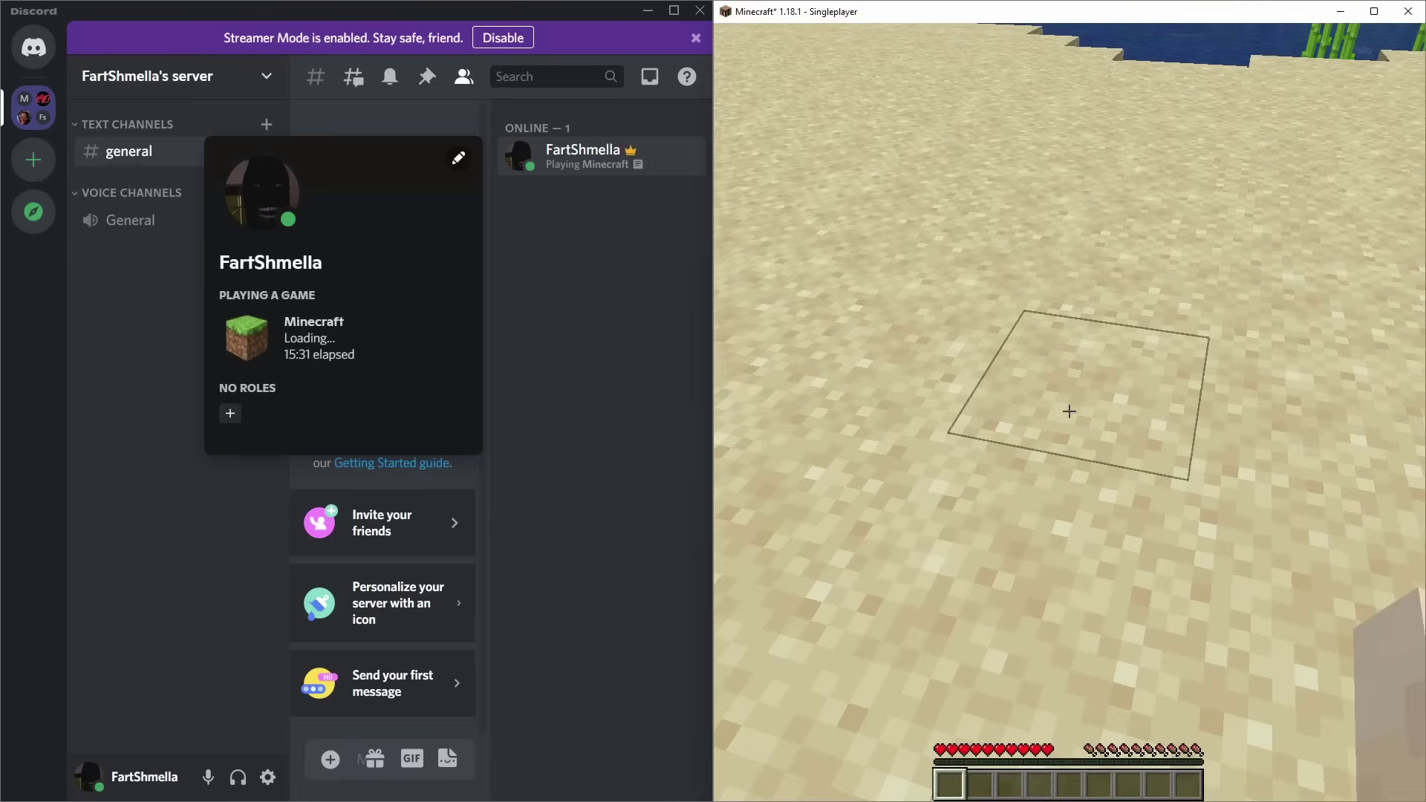
# - Save and quit the singleplayer world and open the multiplayer server list
pyautogui.press('Escape')
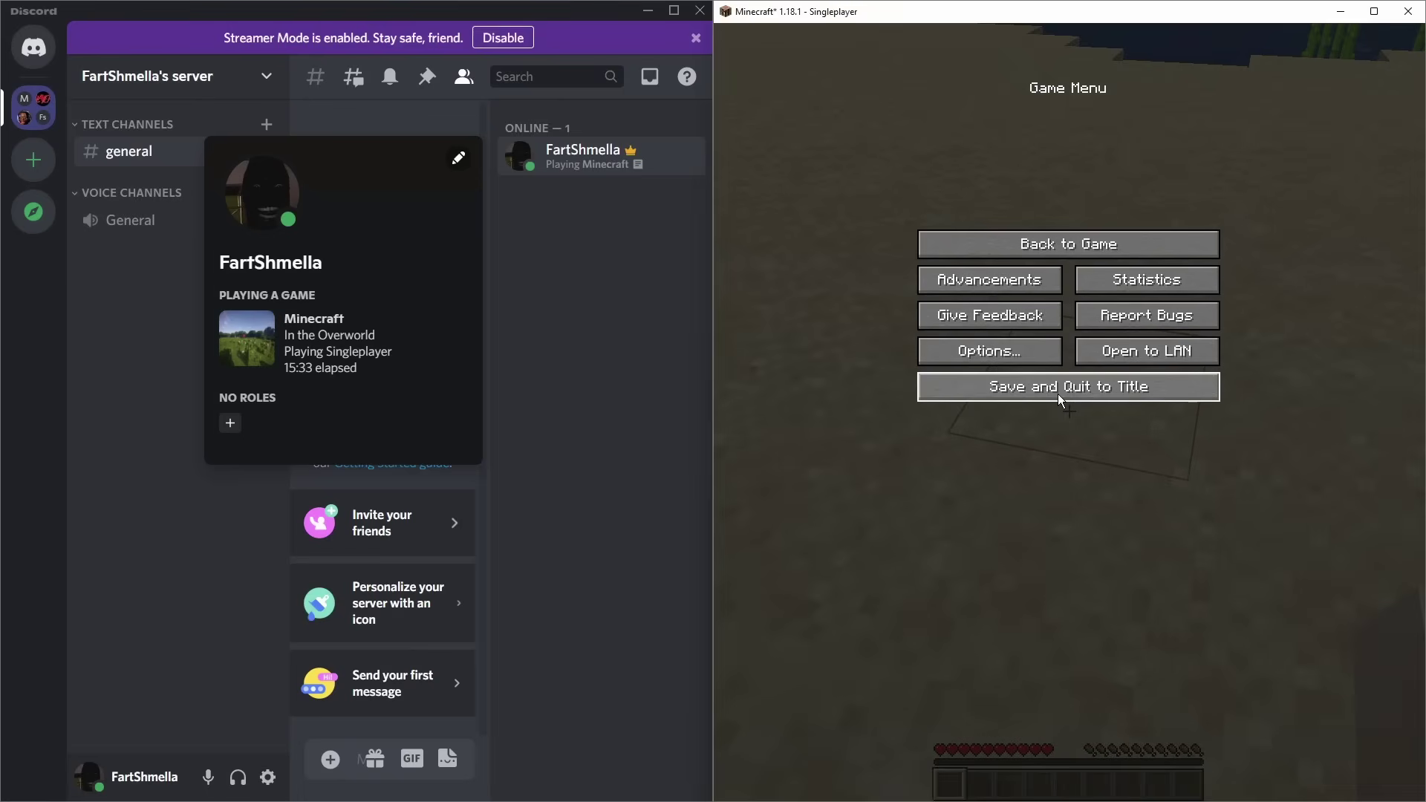
pyautogui.click(1057, 393)
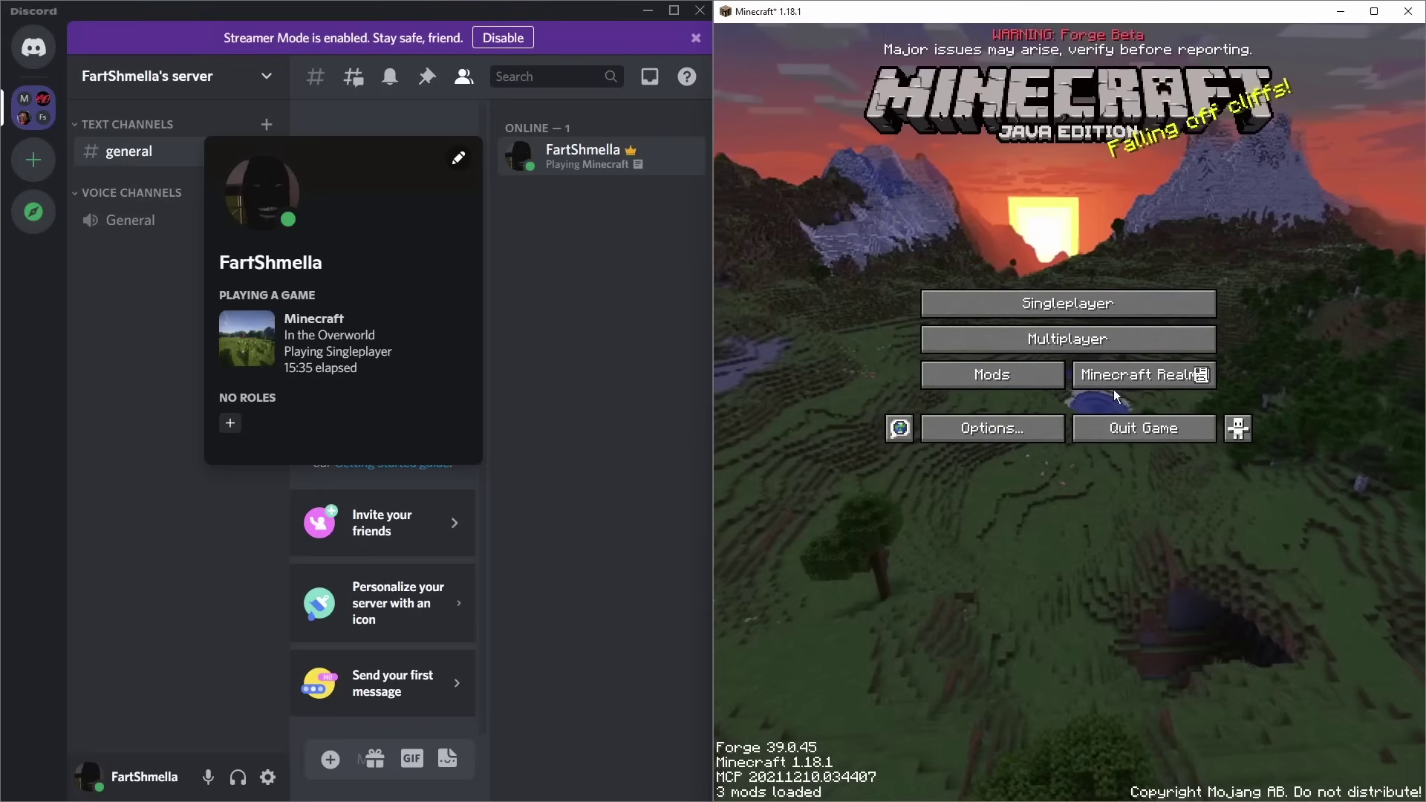
pyautogui.click(1070, 342)
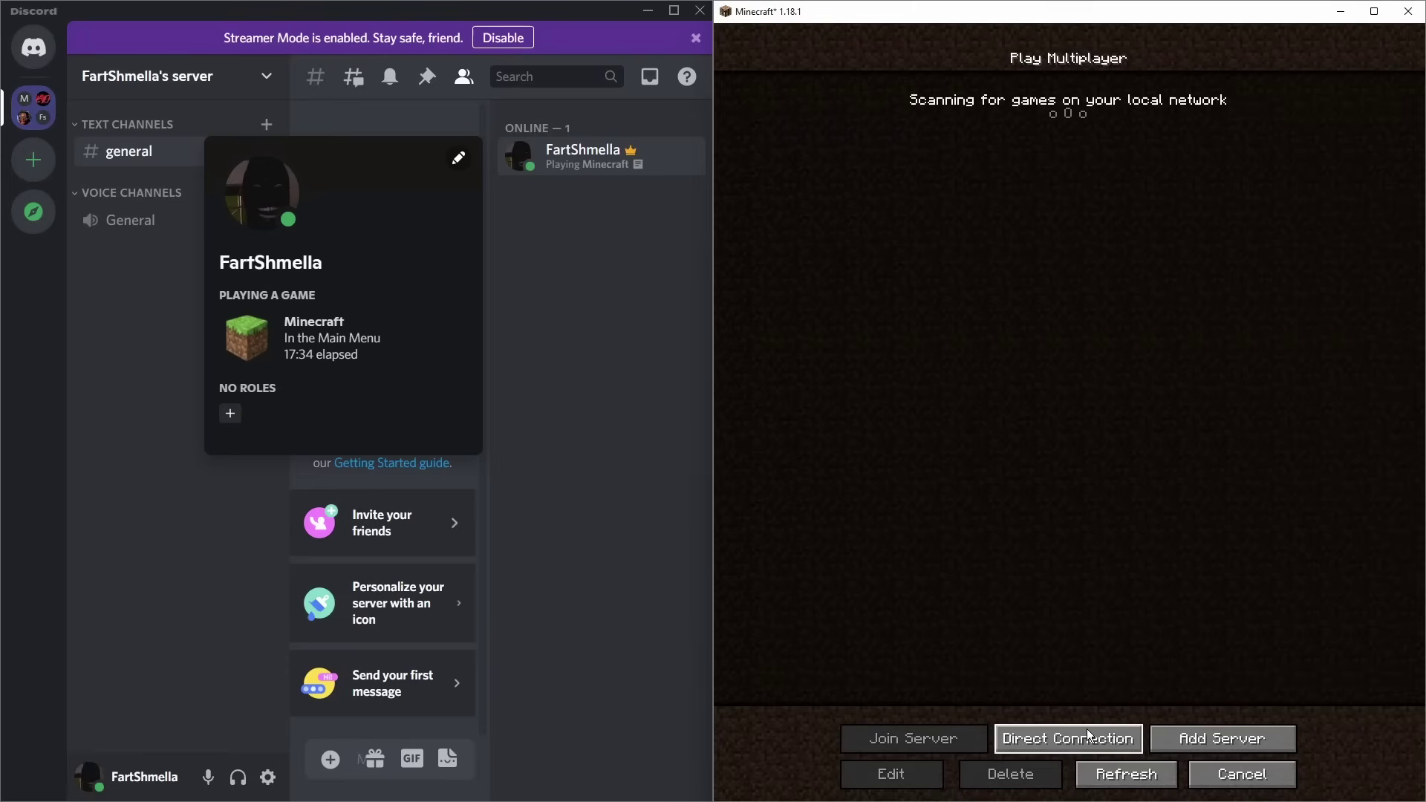
# - Add a multiplayer server named CryPixel with the address mc.hypixel.net
pyautogui.click(1201, 735)
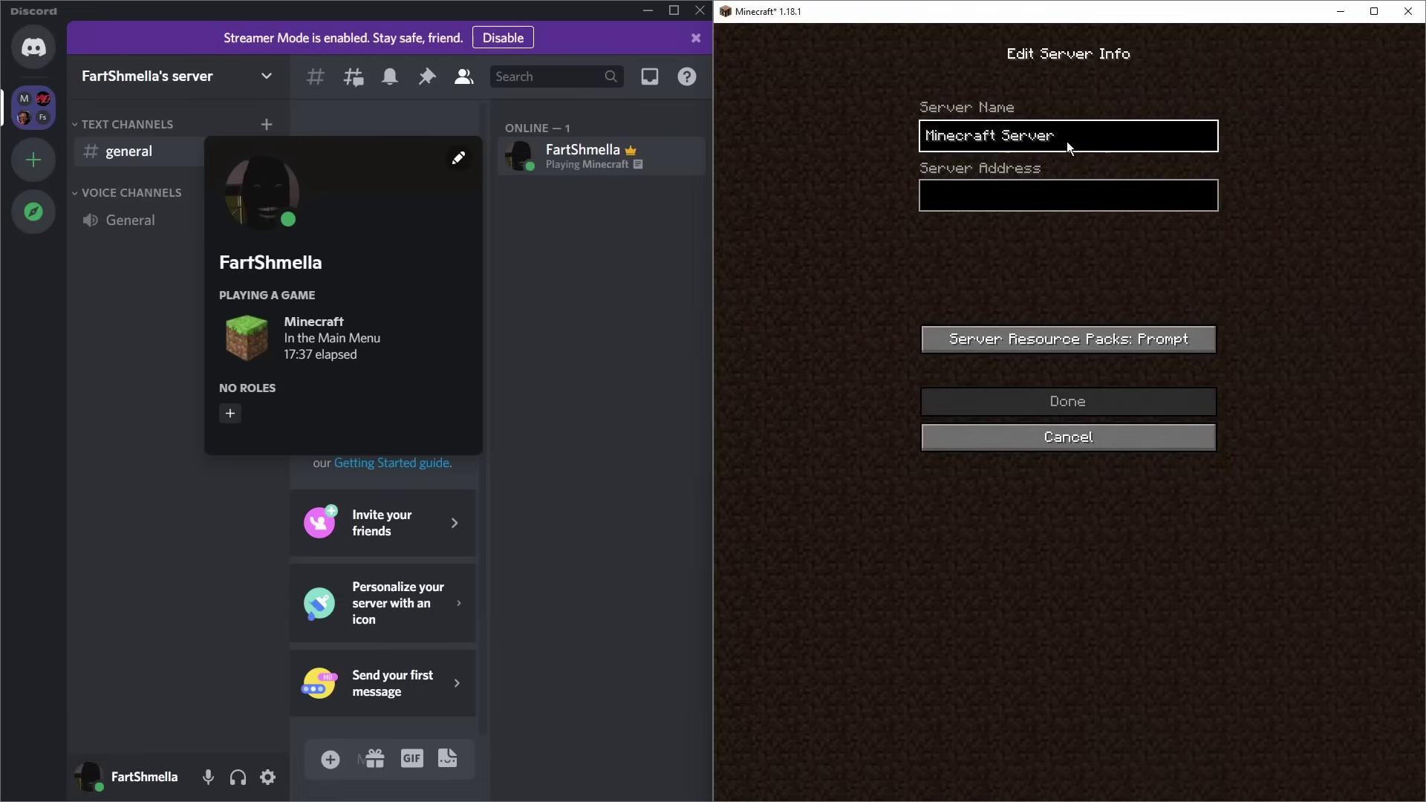
pyautogui.press('BackSpace')
pyautogui.press('BackSpace')
pyautogui.press('BackSpace')
pyautogui.press('BackSpace')
pyautogui.press('BackSpace')
pyautogui.press('BackSpace')
pyautogui.press('BackSpace')
pyautogui.press('BackSpace')
pyautogui.press('BackSpace')
pyautogui.press('BackSpace')
pyautogui.press('BackSpace')
pyautogui.press('BackSpace')
pyautogui.press('BackSpace')
pyautogui.press('BackSpace')
pyautogui.press('BackSpace')
pyautogui.press('BackSpace')
pyautogui.write('CryFix')
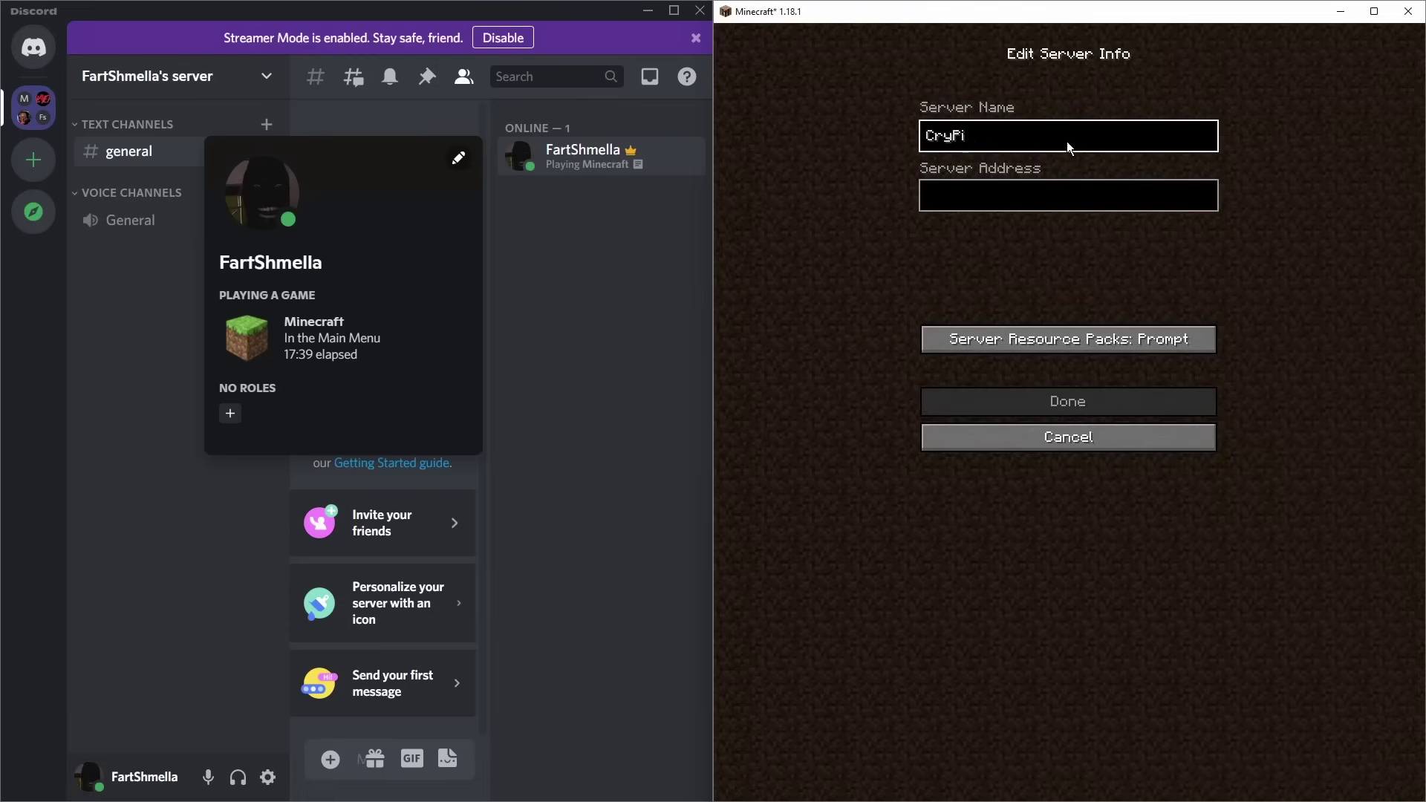
pyautogui.write('el')
pyautogui.click(1007, 197)
pyautogui.write('mc.hypixel.net')
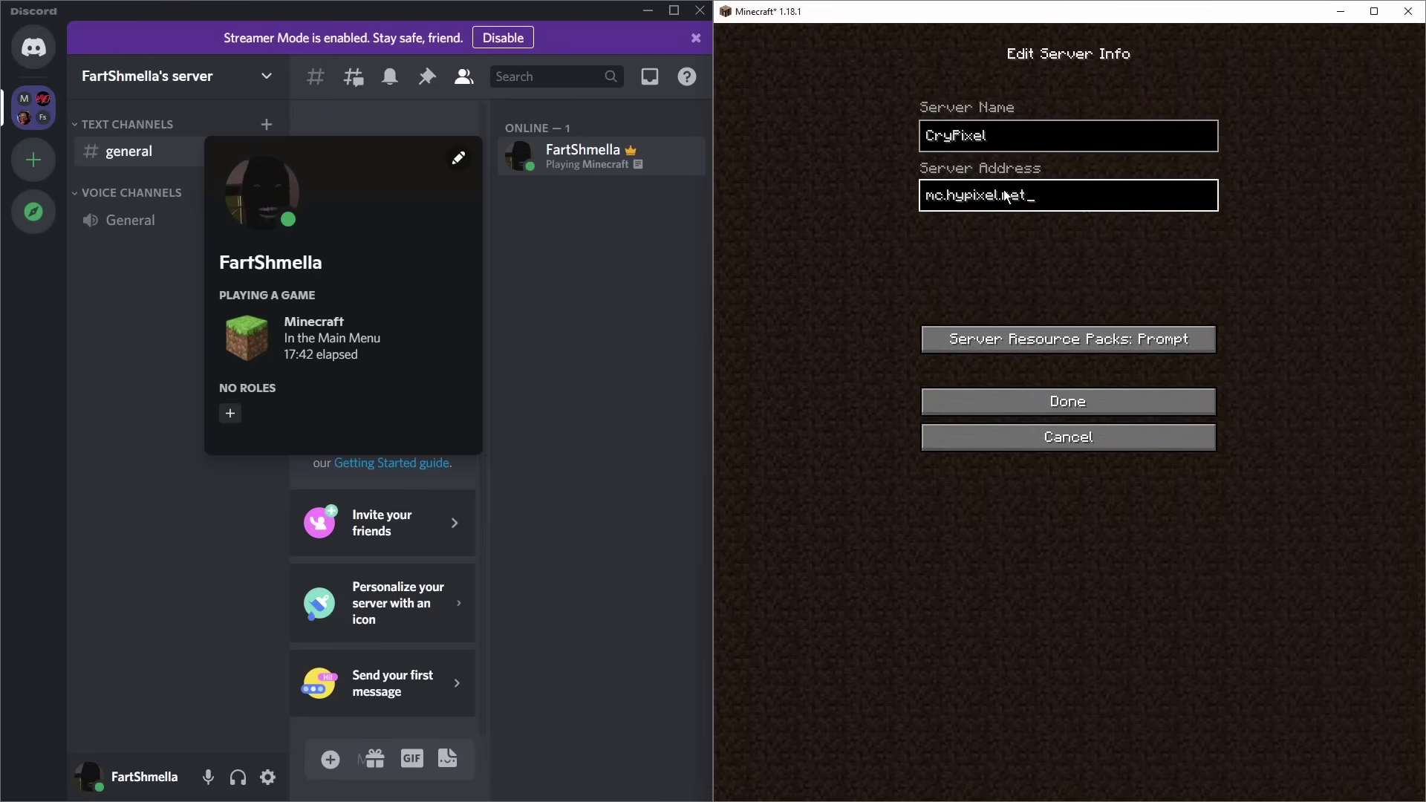
pyautogui.click(1063, 400)
# - Join the CryPixel server and dismiss the 2021 Round-Up book
pyautogui.click(928, 89)
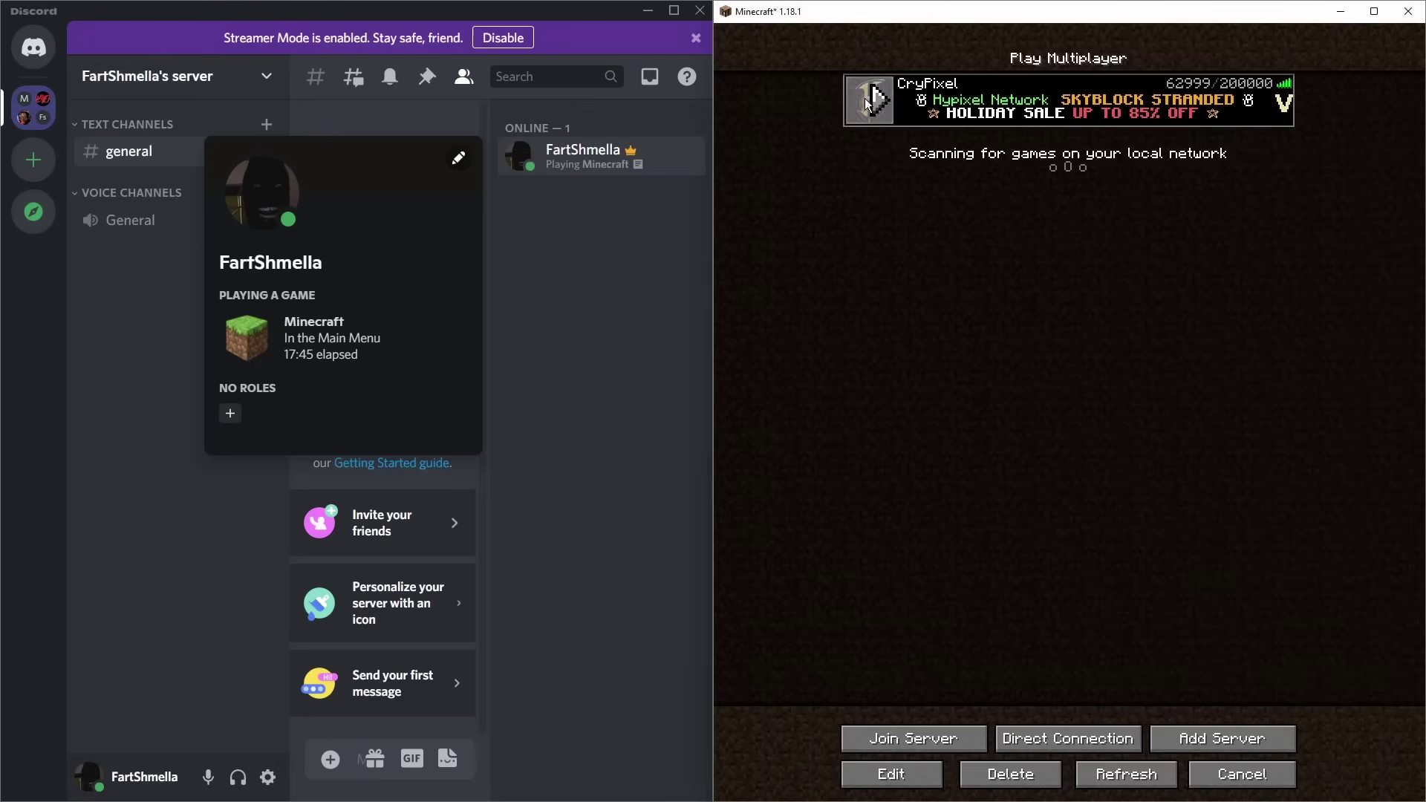
pyautogui.click(879, 102)
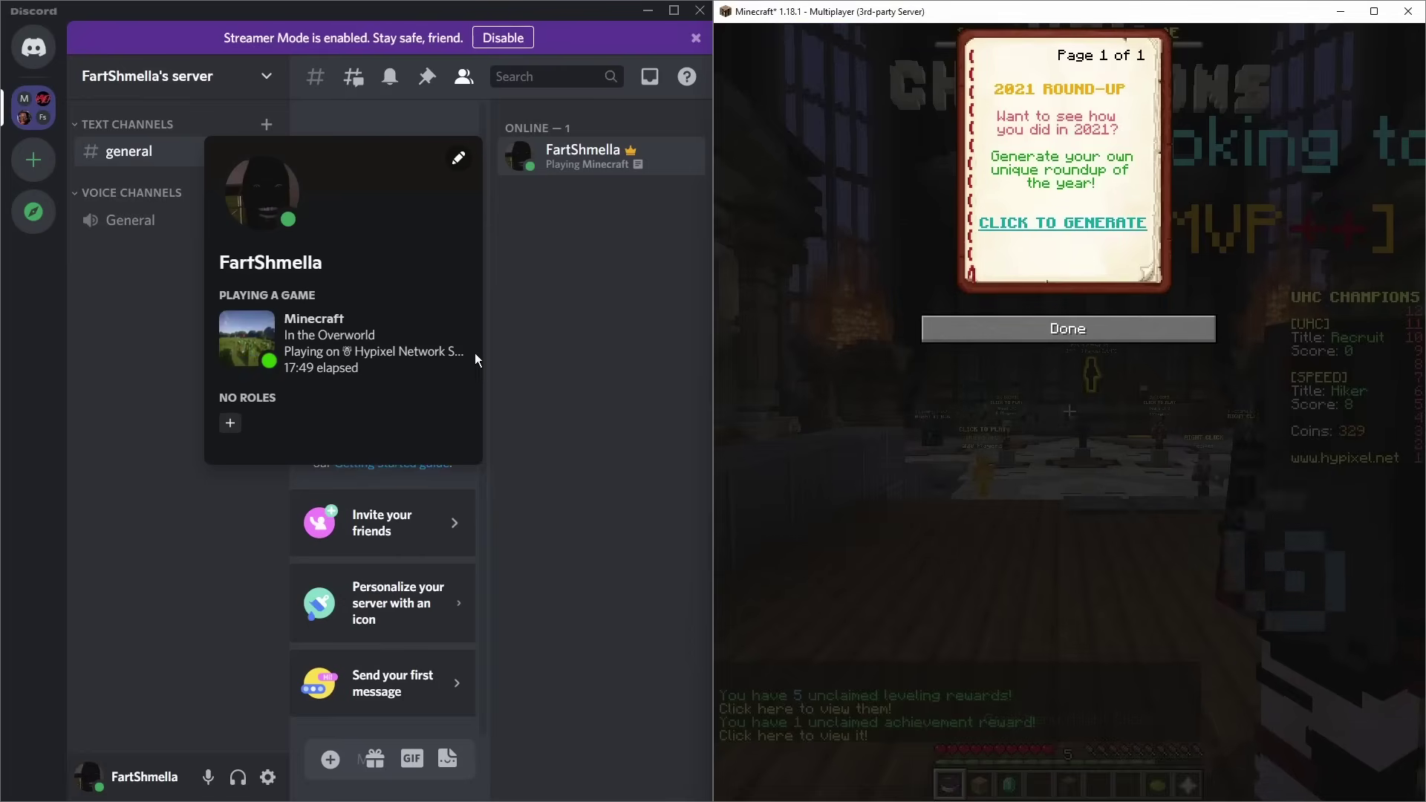
pyautogui.click(1013, 336)
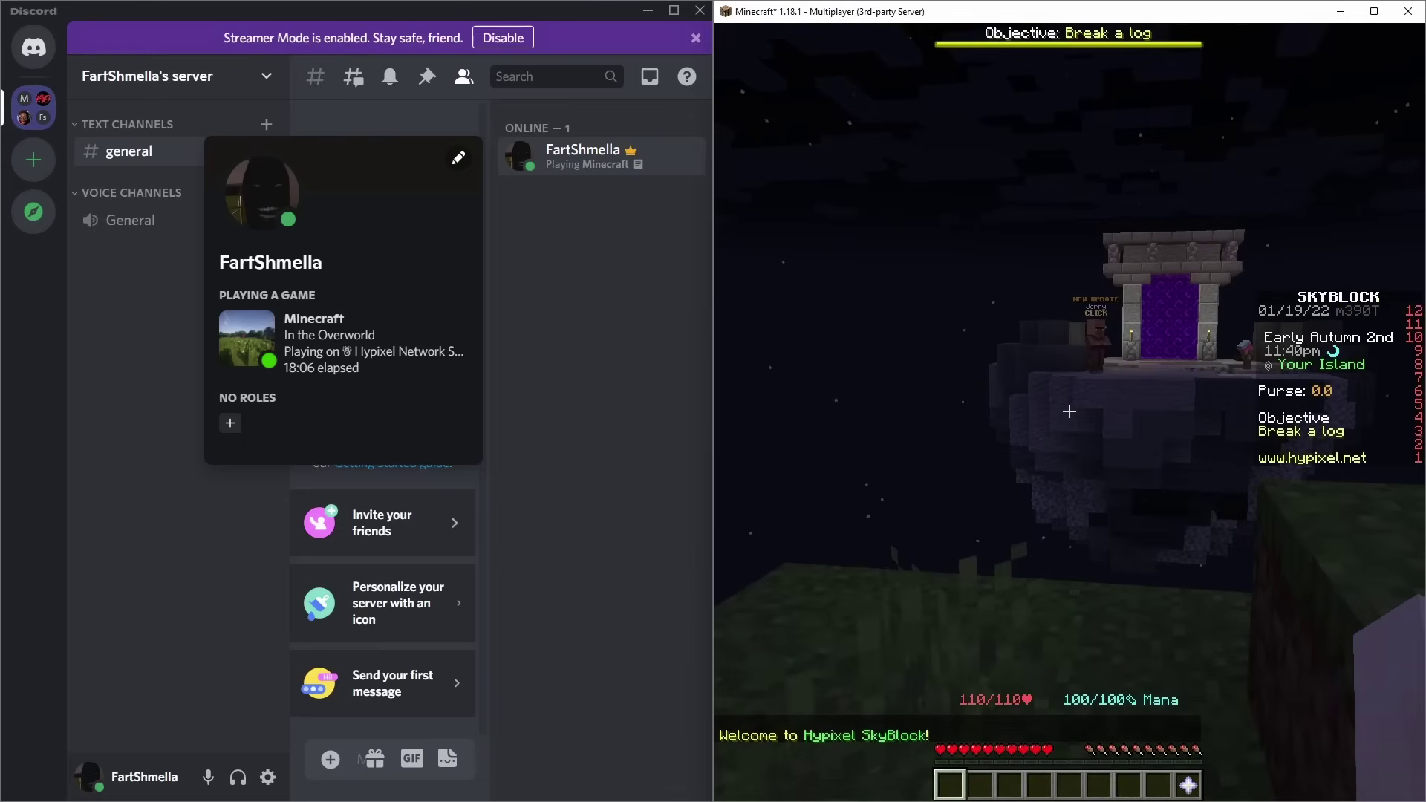
# - Open the CraftPresence server message editor for mc.hypixel.net from the Customize Server Messages settings
pyautogui.press('`')
pyautogui.click(1218, 141)
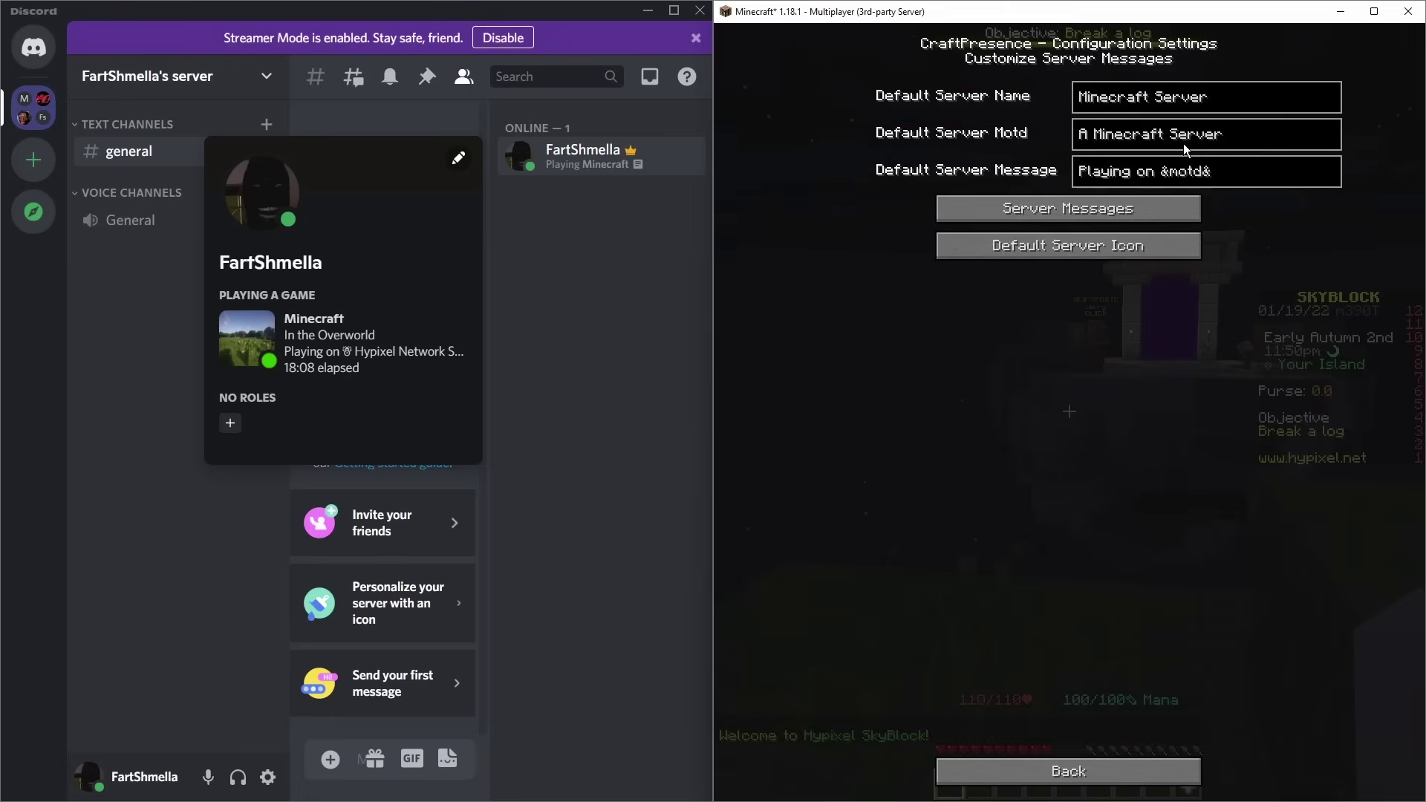
pyautogui.click(1081, 209)
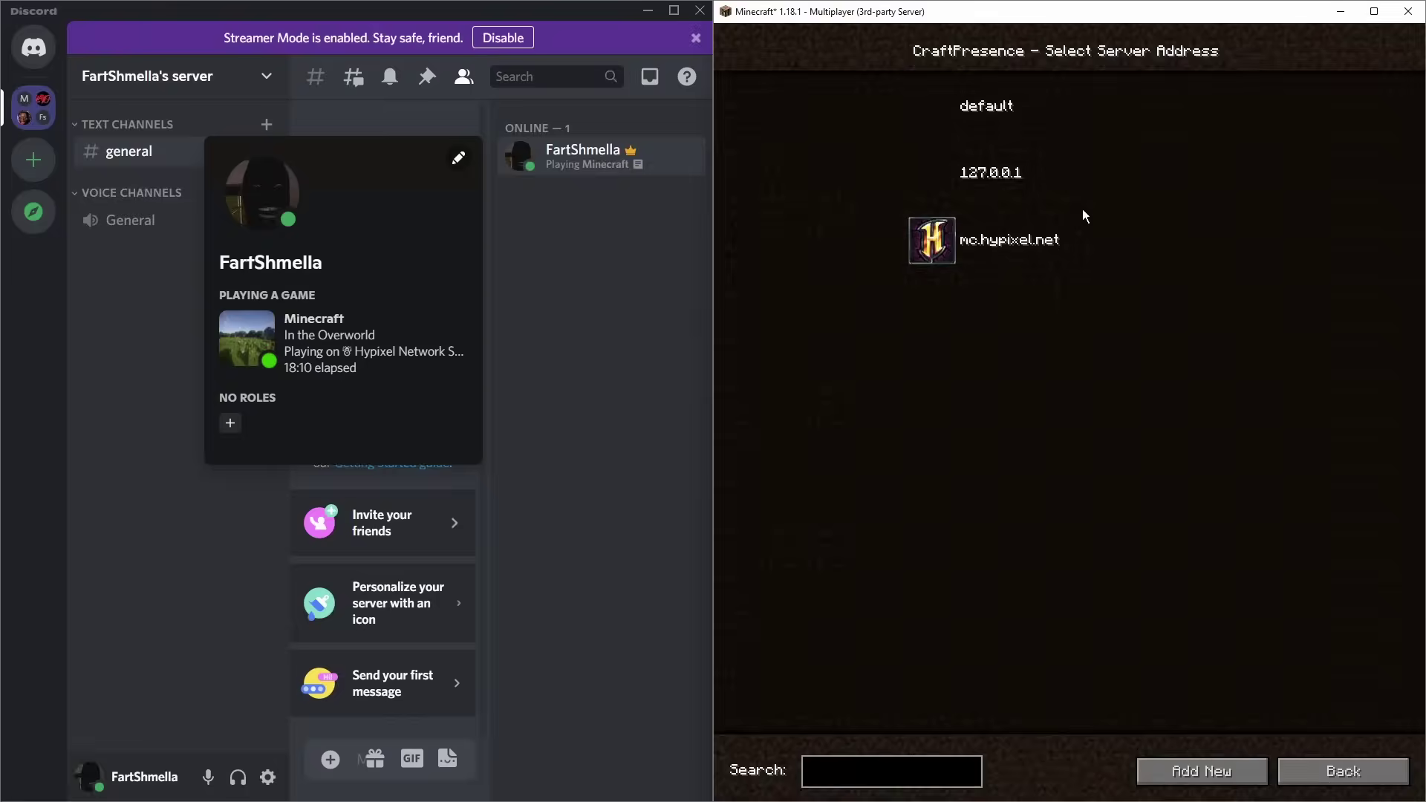
pyautogui.click(941, 245)
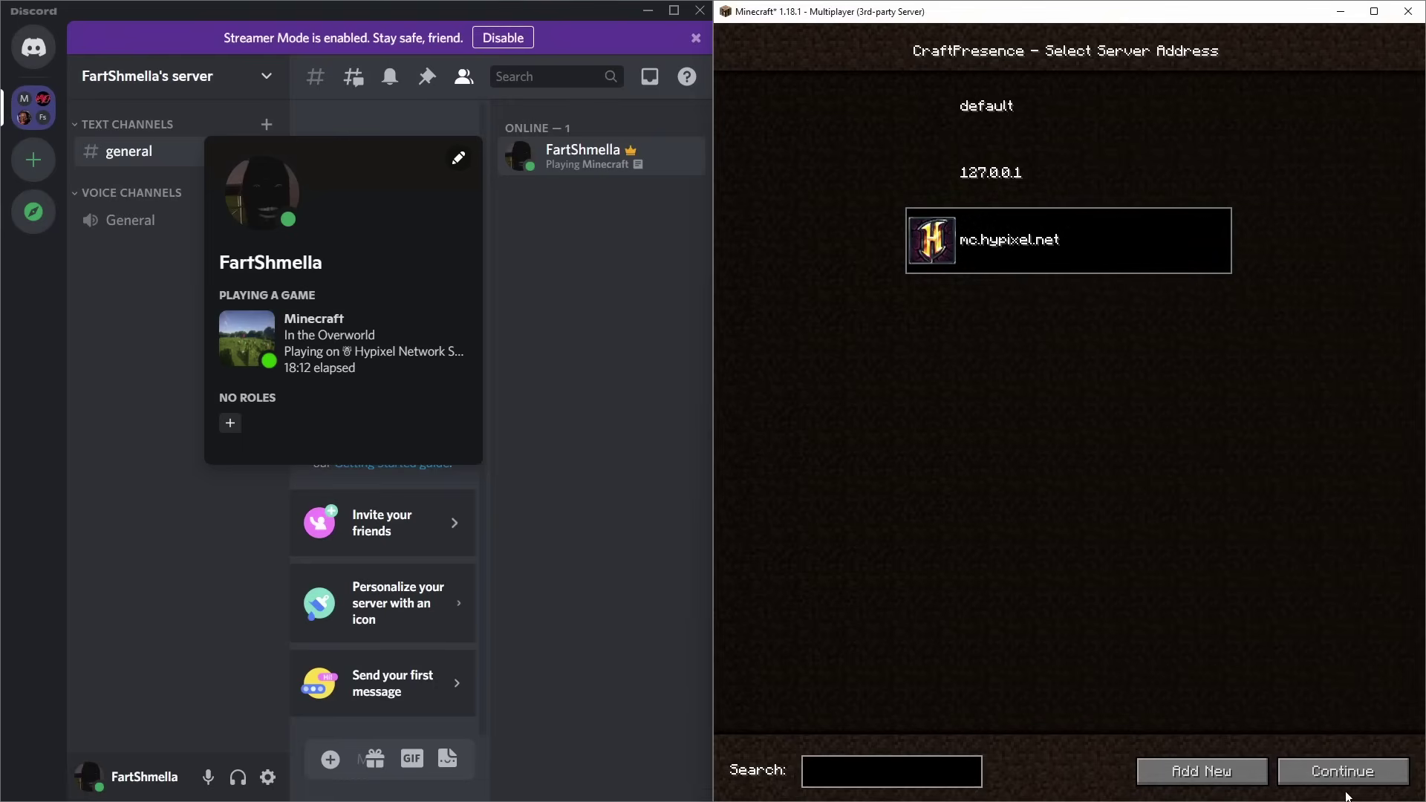
pyautogui.click(1334, 773)
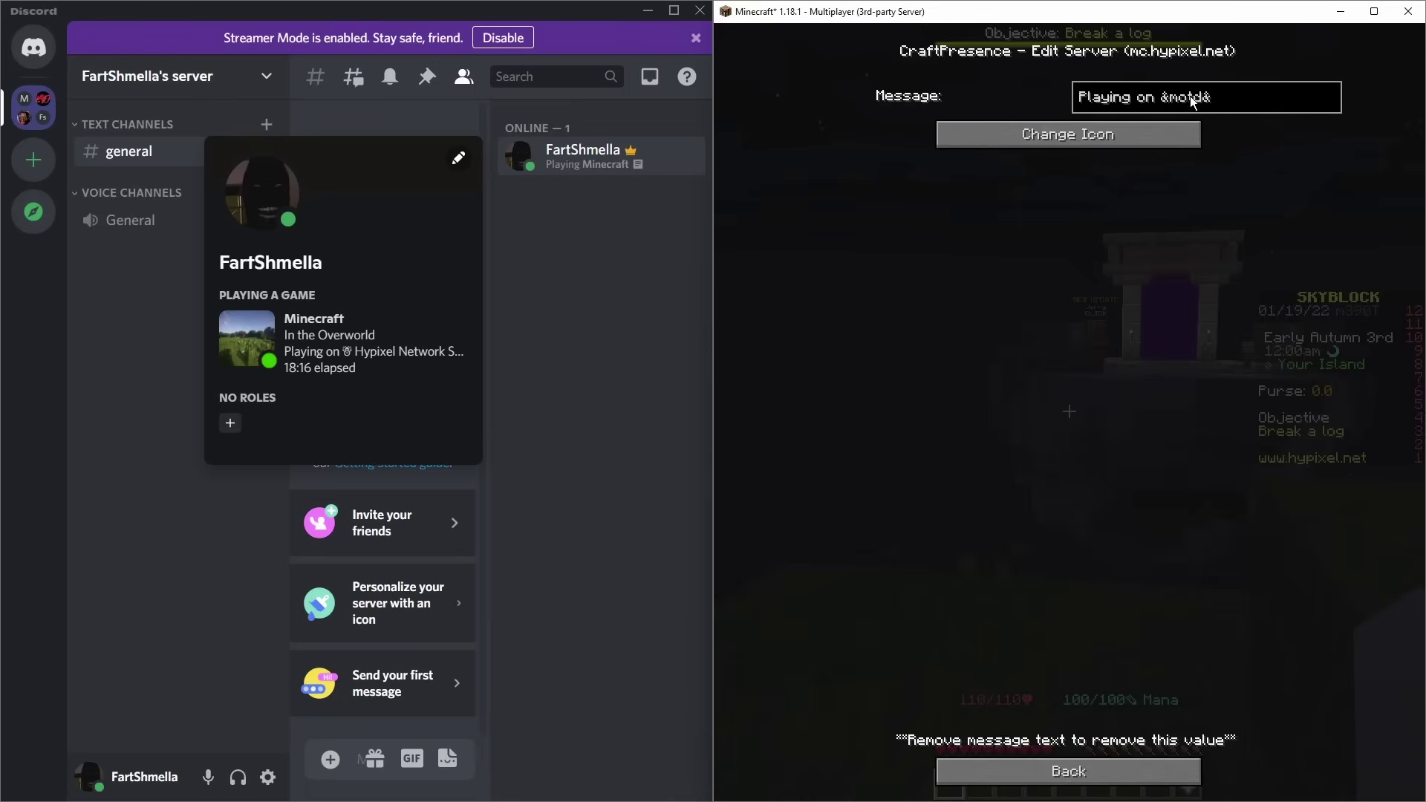
# - Set the mc.hypixel.net server message to "Playing on &name&"
pyautogui.moveTo(902, 101)
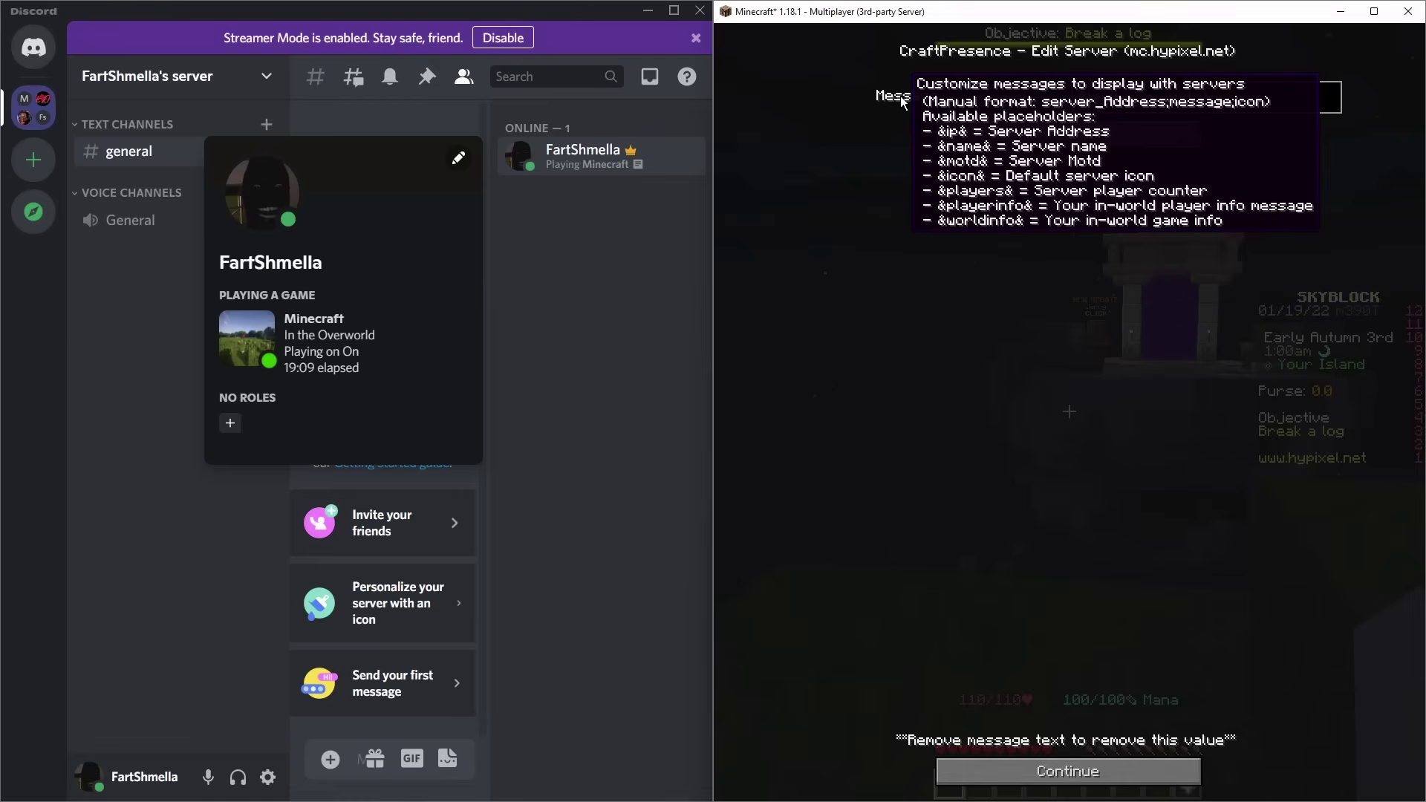
pyautogui.click(1201, 101)
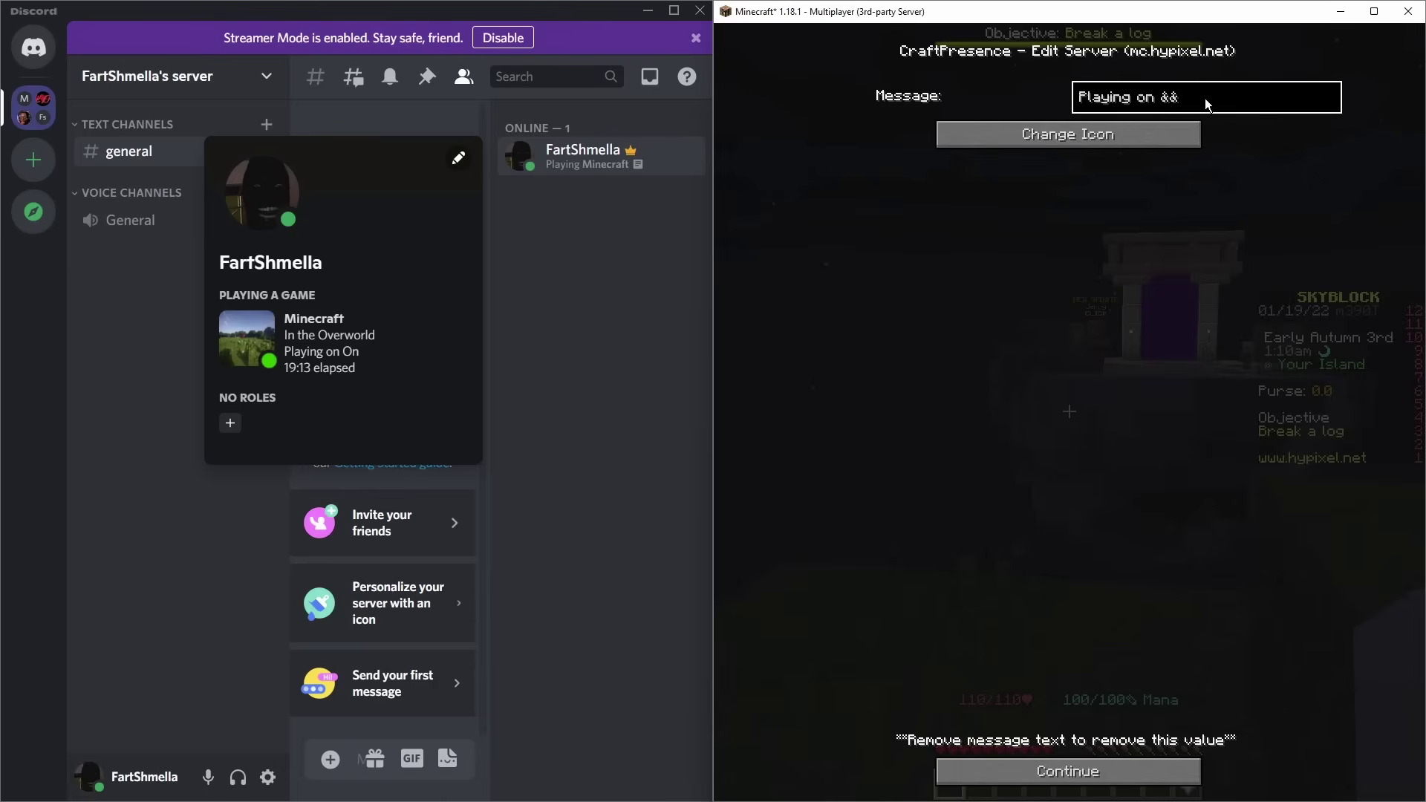
pyautogui.write('name')
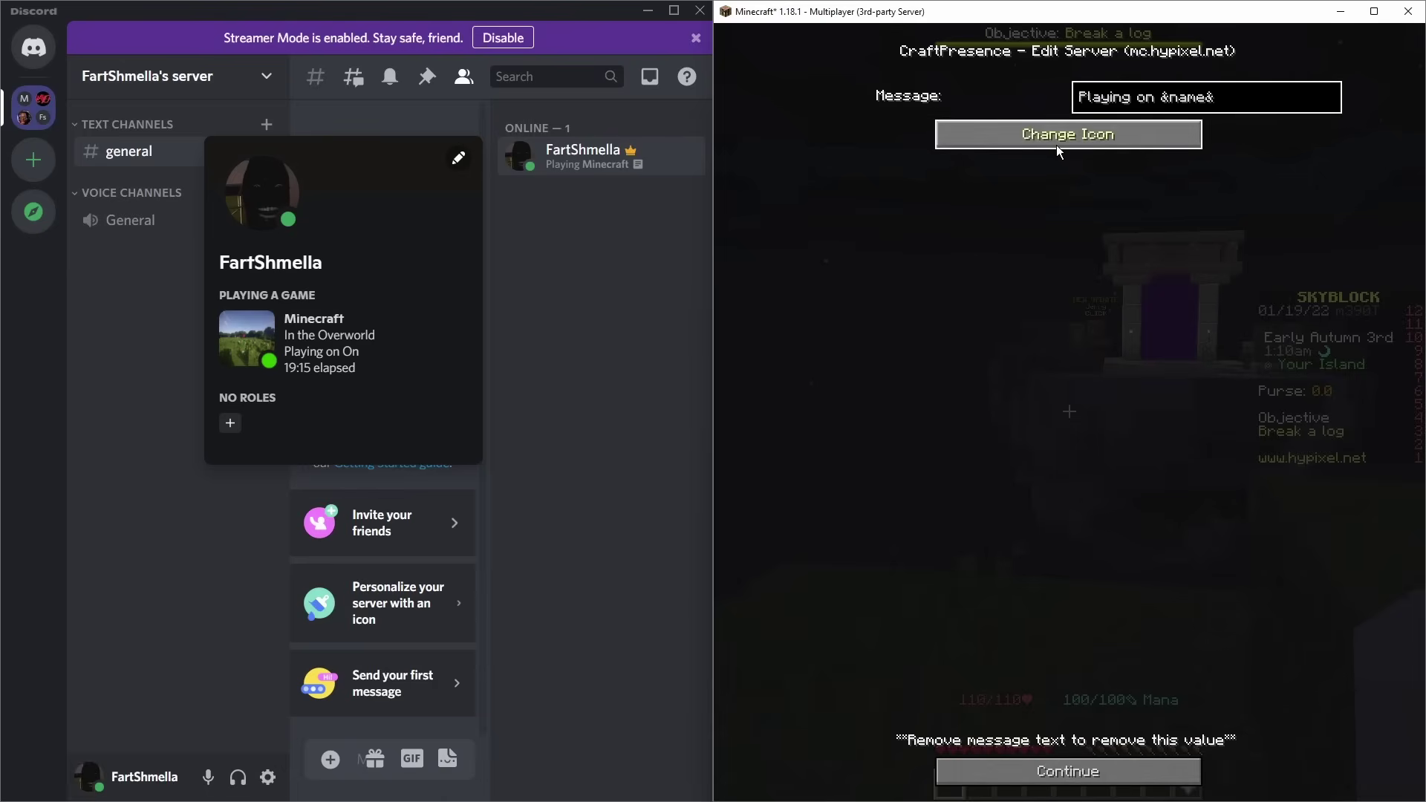
# - Choose the hypixel icon for the mc.hypixel.net server and save the CraftPresence configuration
pyautogui.click(1057, 150)
pyautogui.scroll(15, 1027, 402)
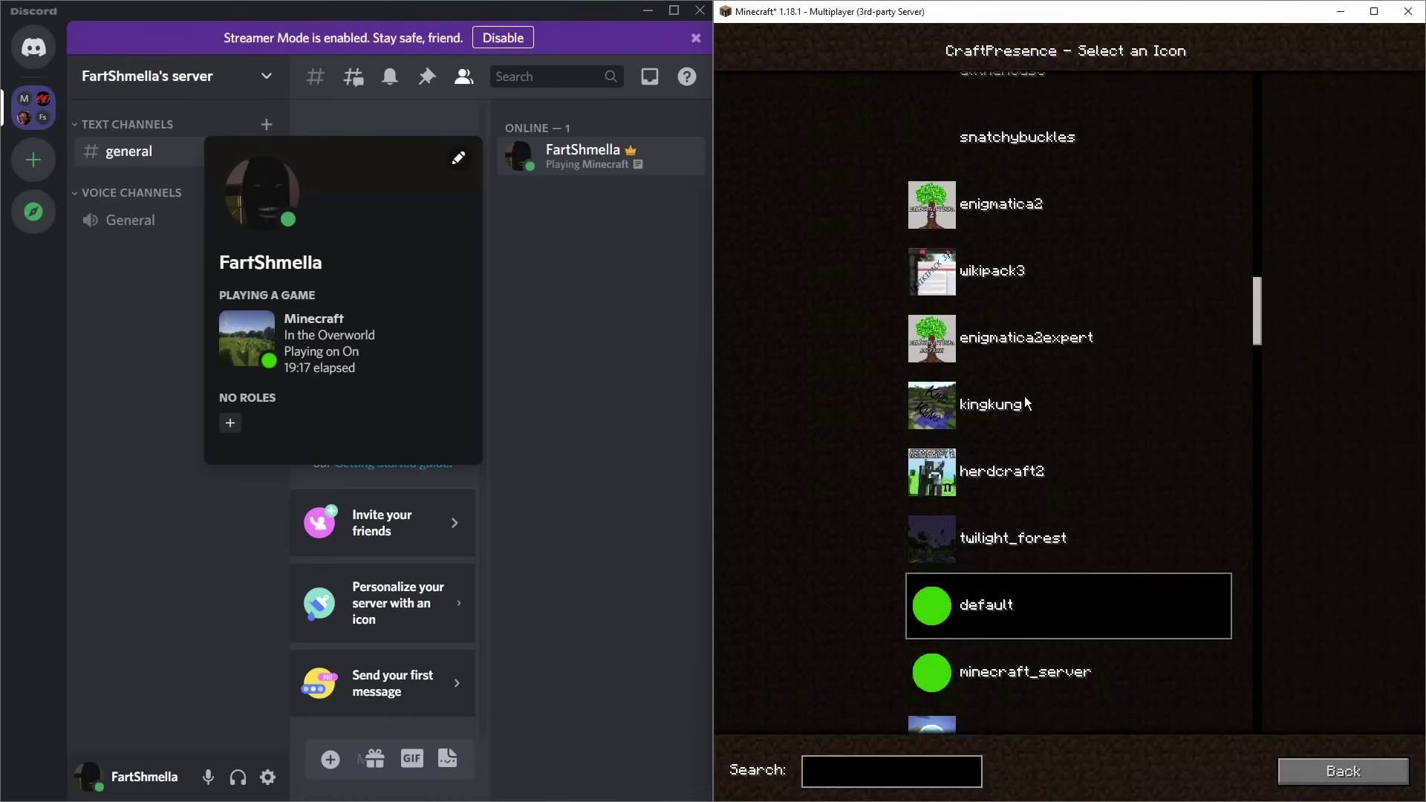
pyautogui.scroll(14, 1025, 397)
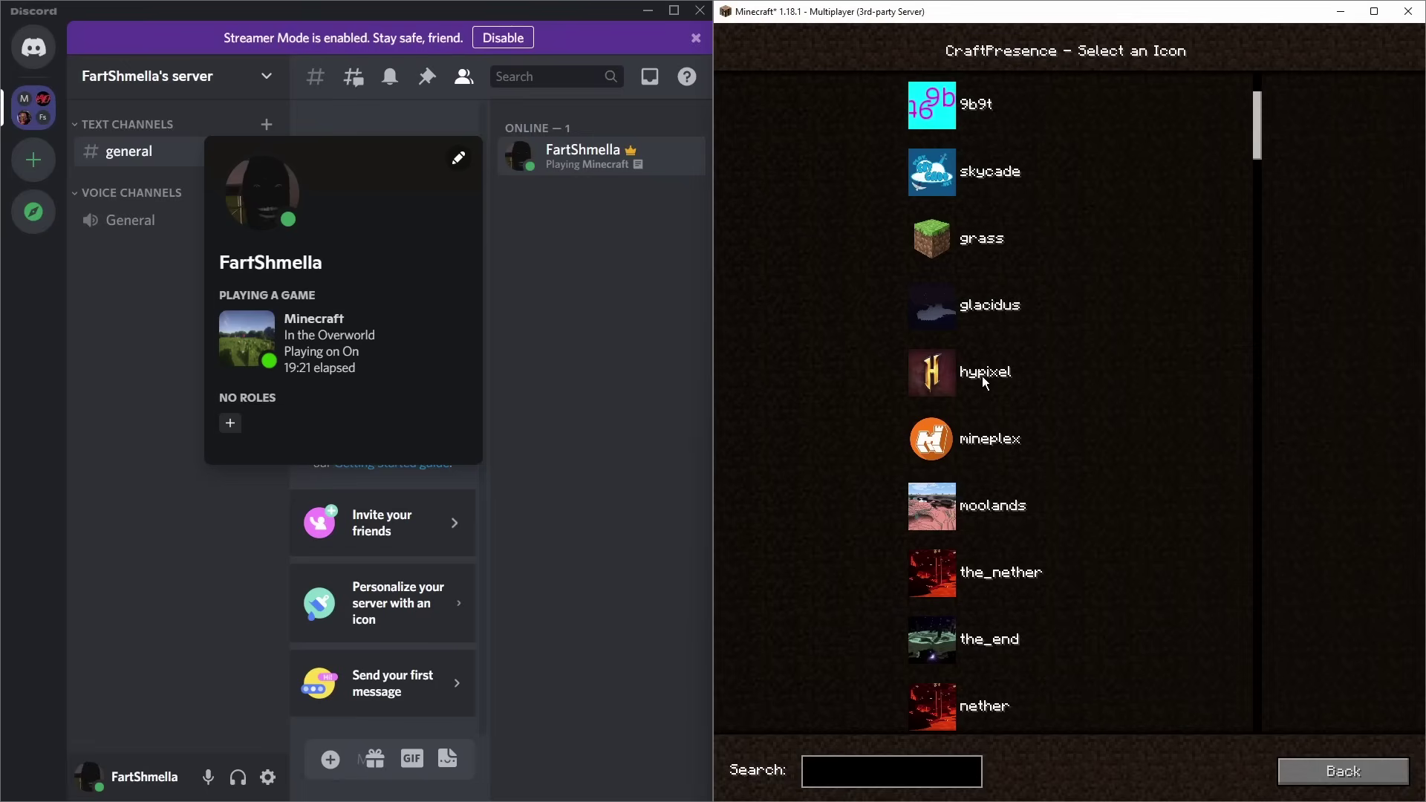
pyautogui.click(967, 378)
pyautogui.click(1331, 777)
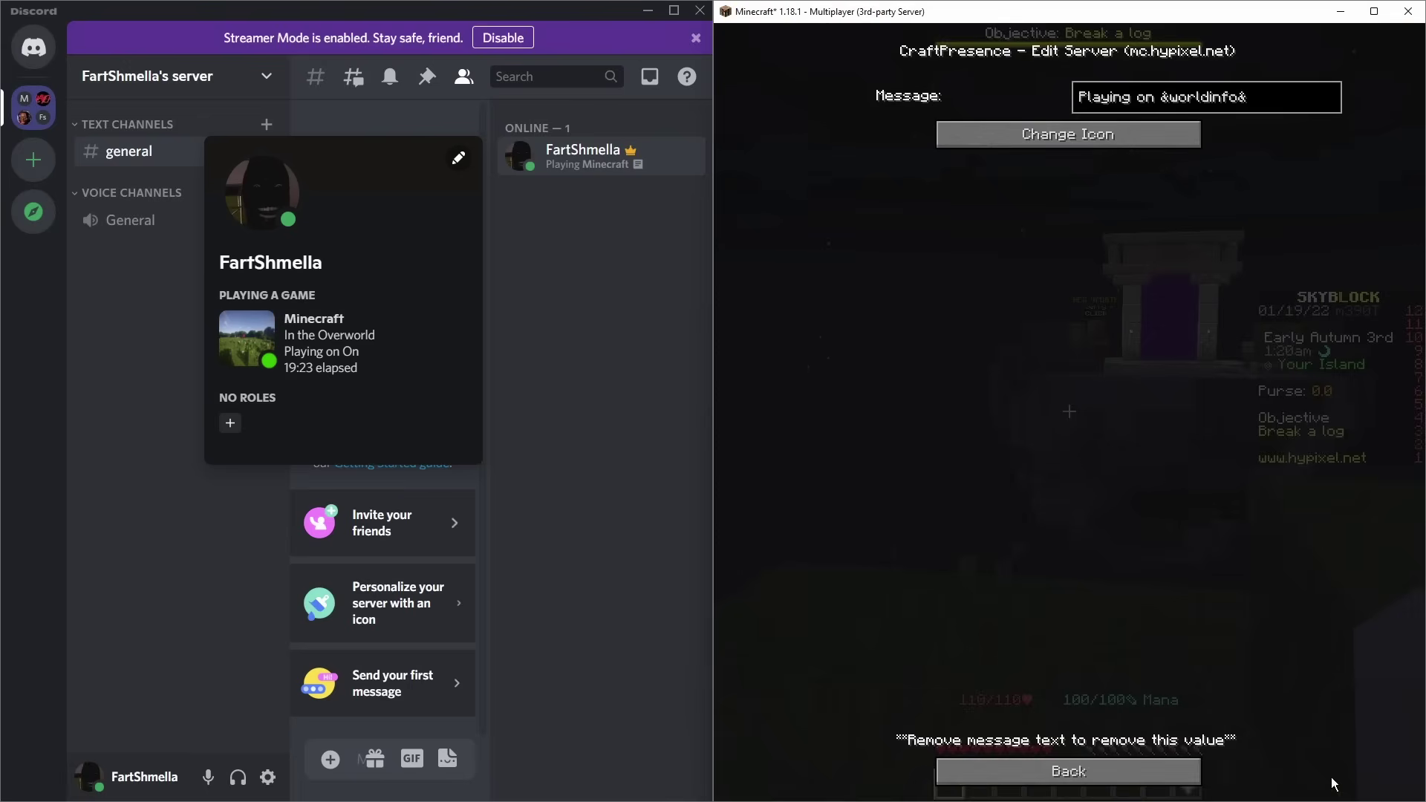
pyautogui.click(1057, 771)
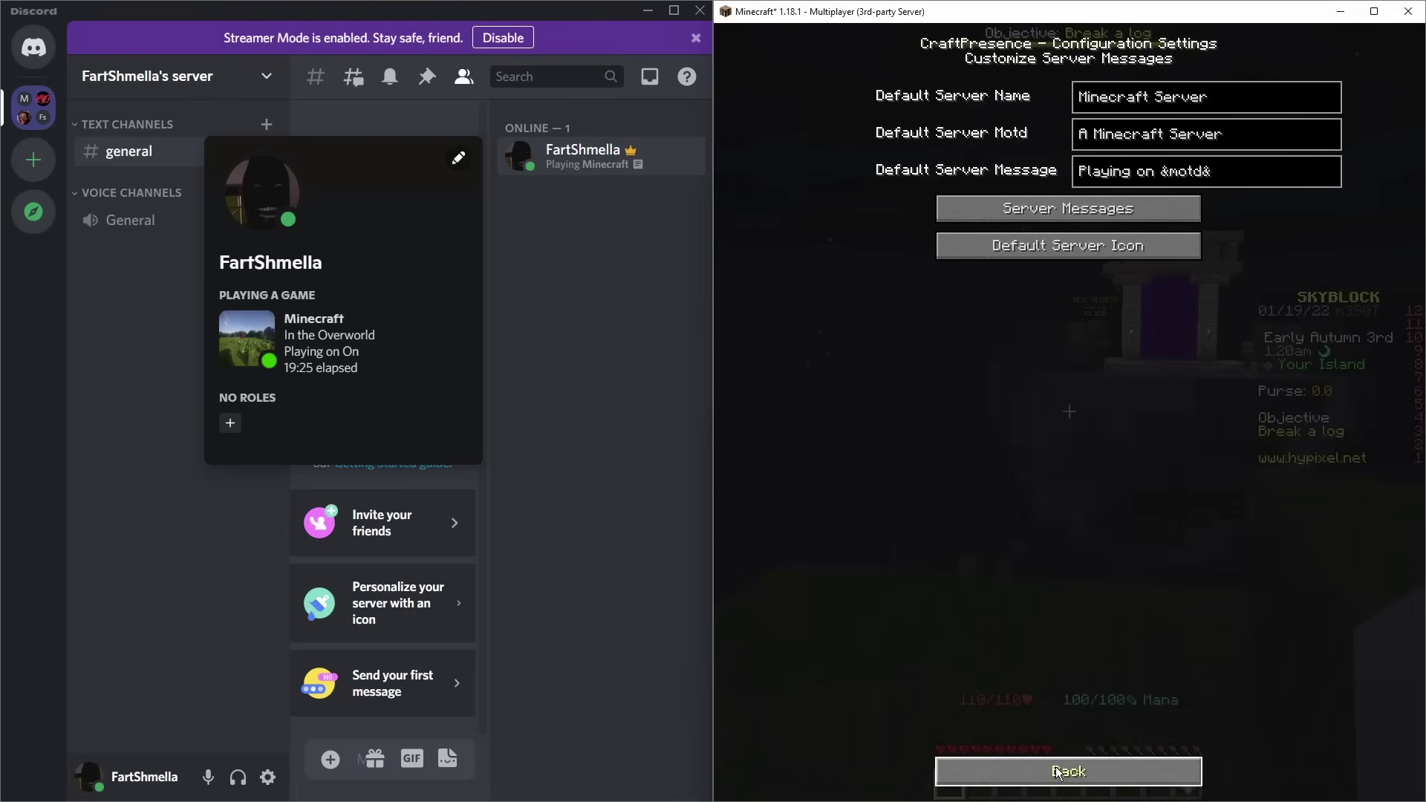
pyautogui.click(1058, 772)
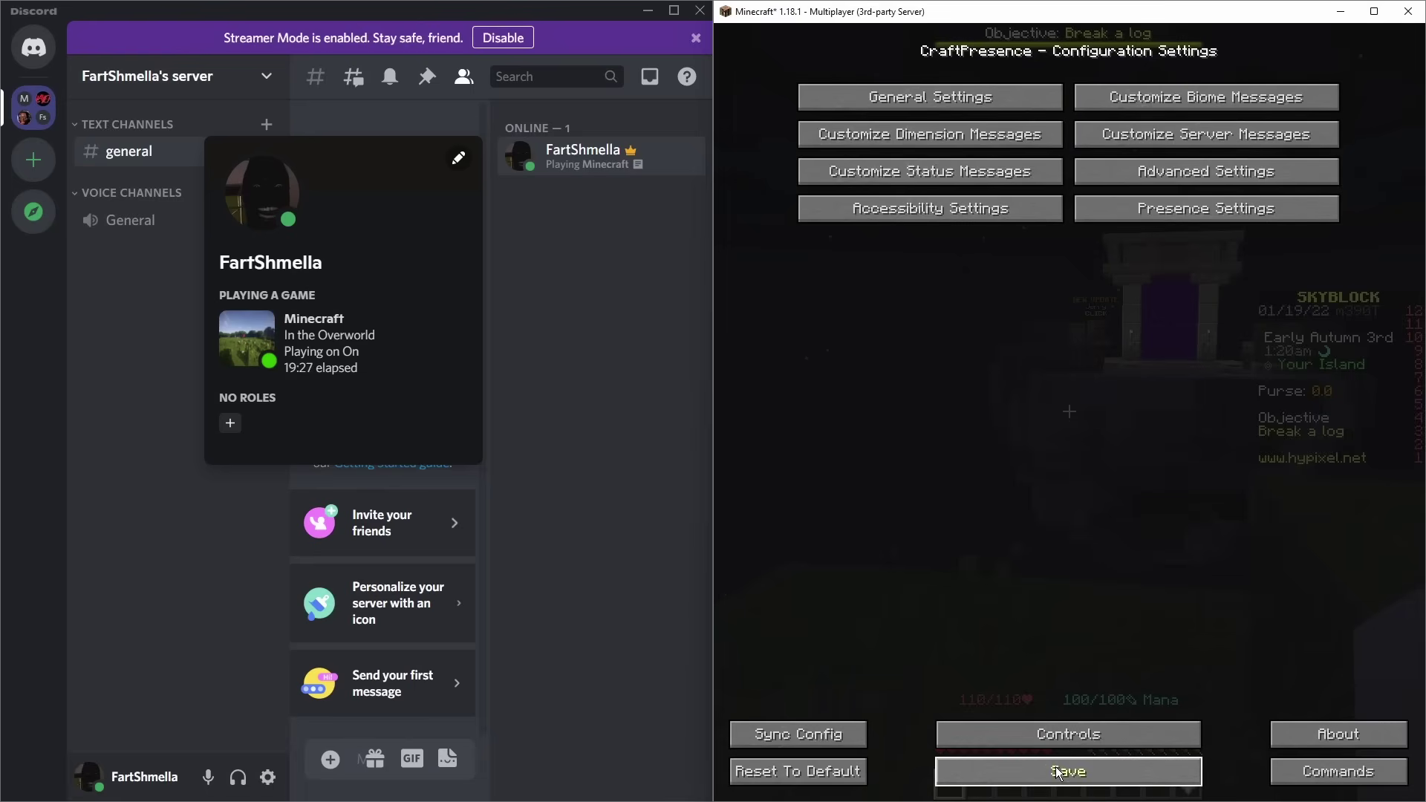
pyautogui.click(1058, 772)
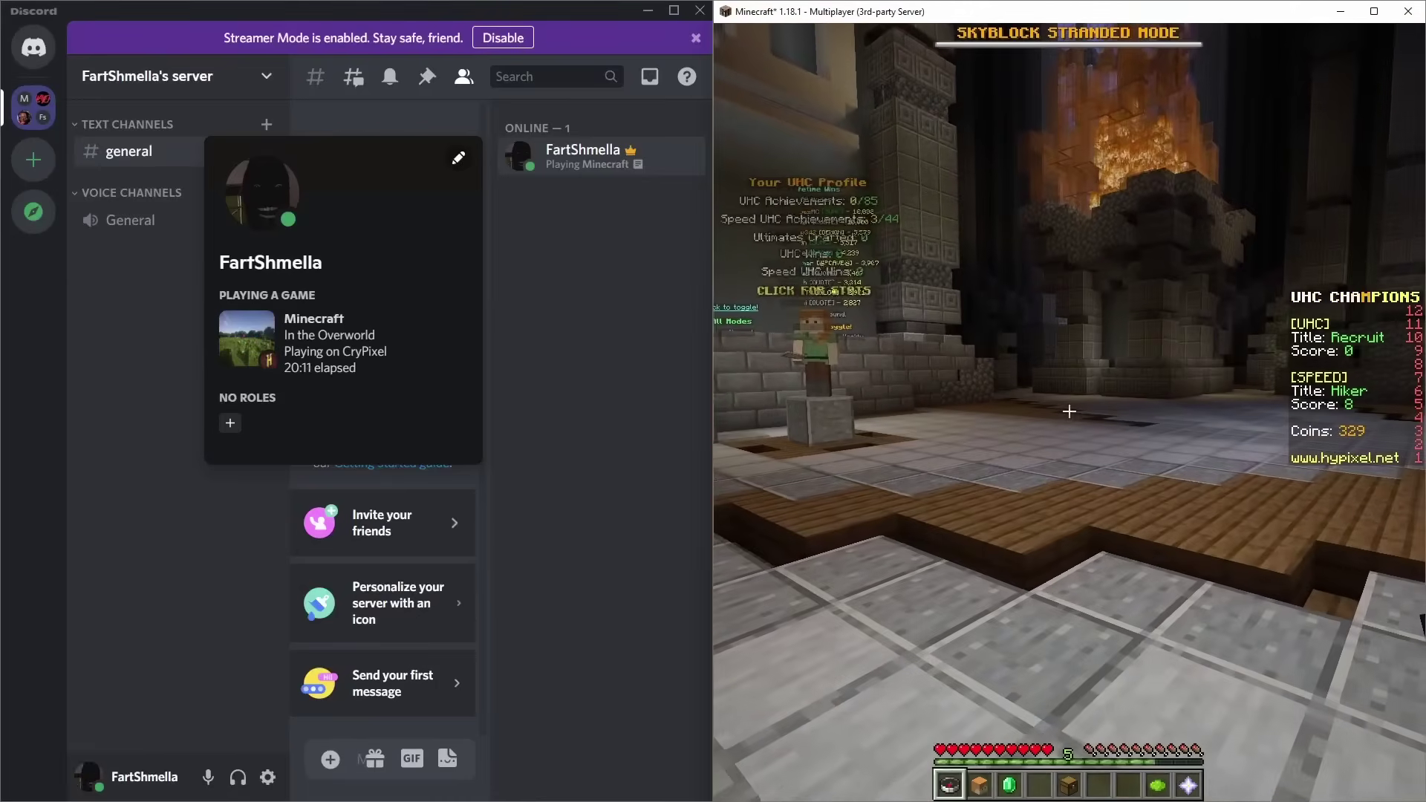
# - Review the message formats in CraftPresence's Presence Settings, including the available placeholders for the Details Message Format
pyautogui.press(']')
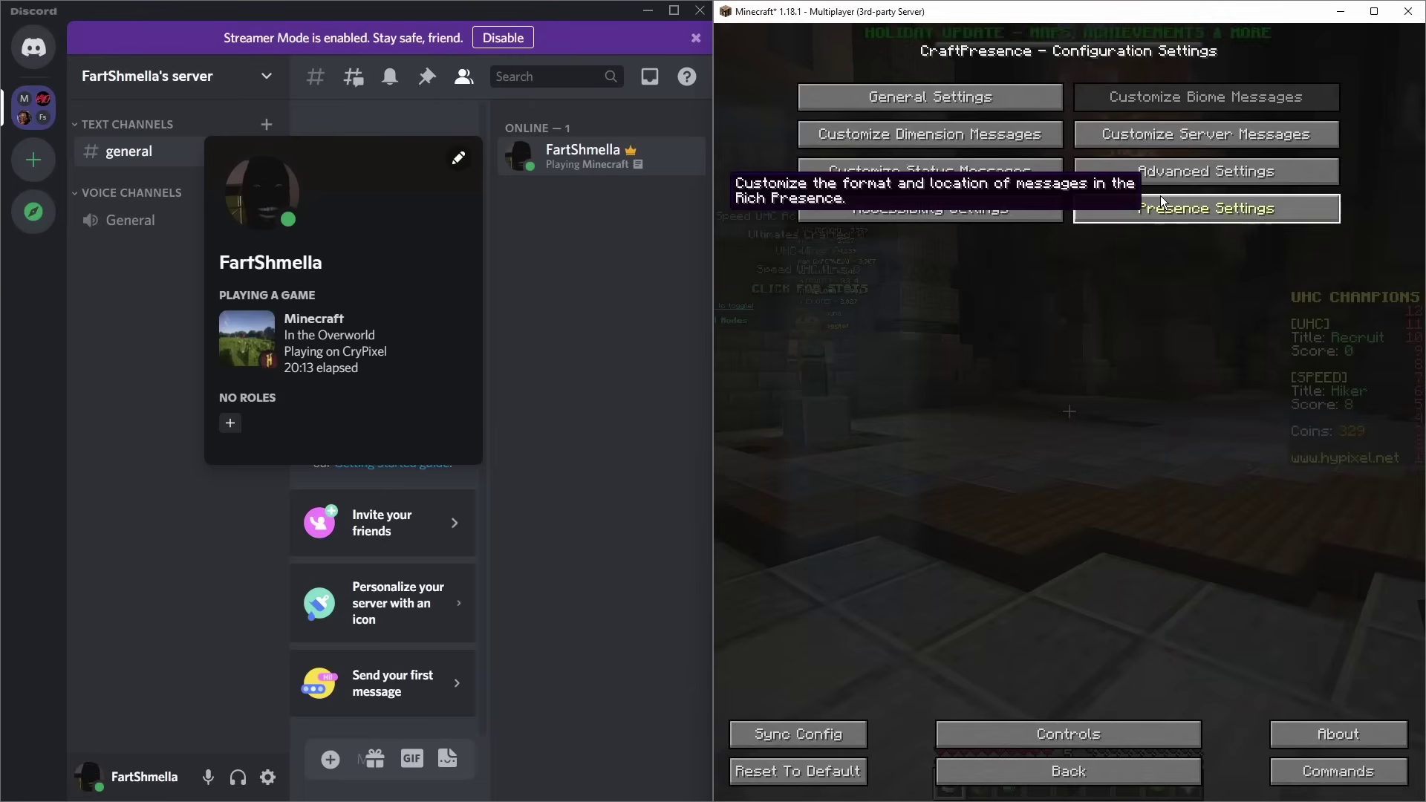
pyautogui.click(1159, 194)
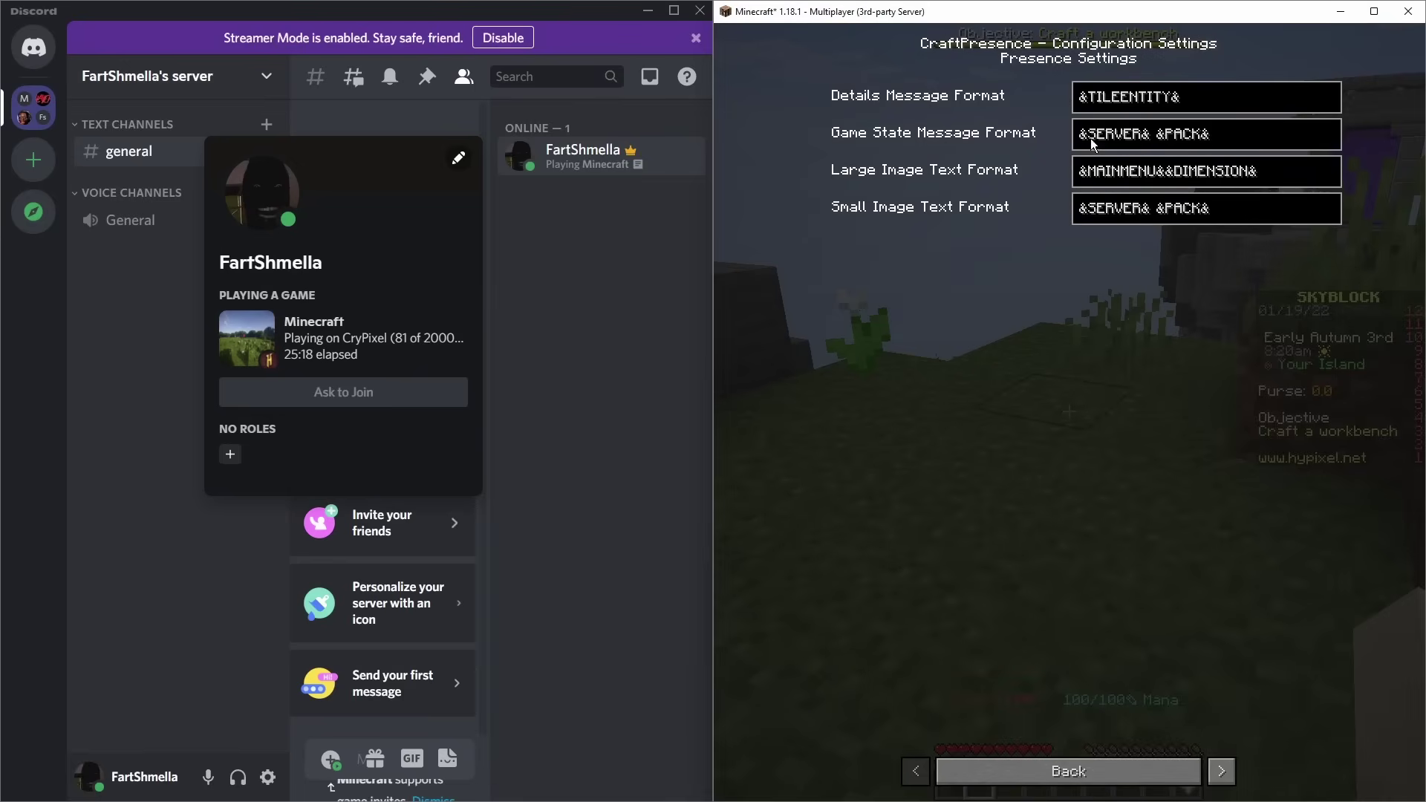
pyautogui.moveTo(943, 100)
pyautogui.click(1058, 776)
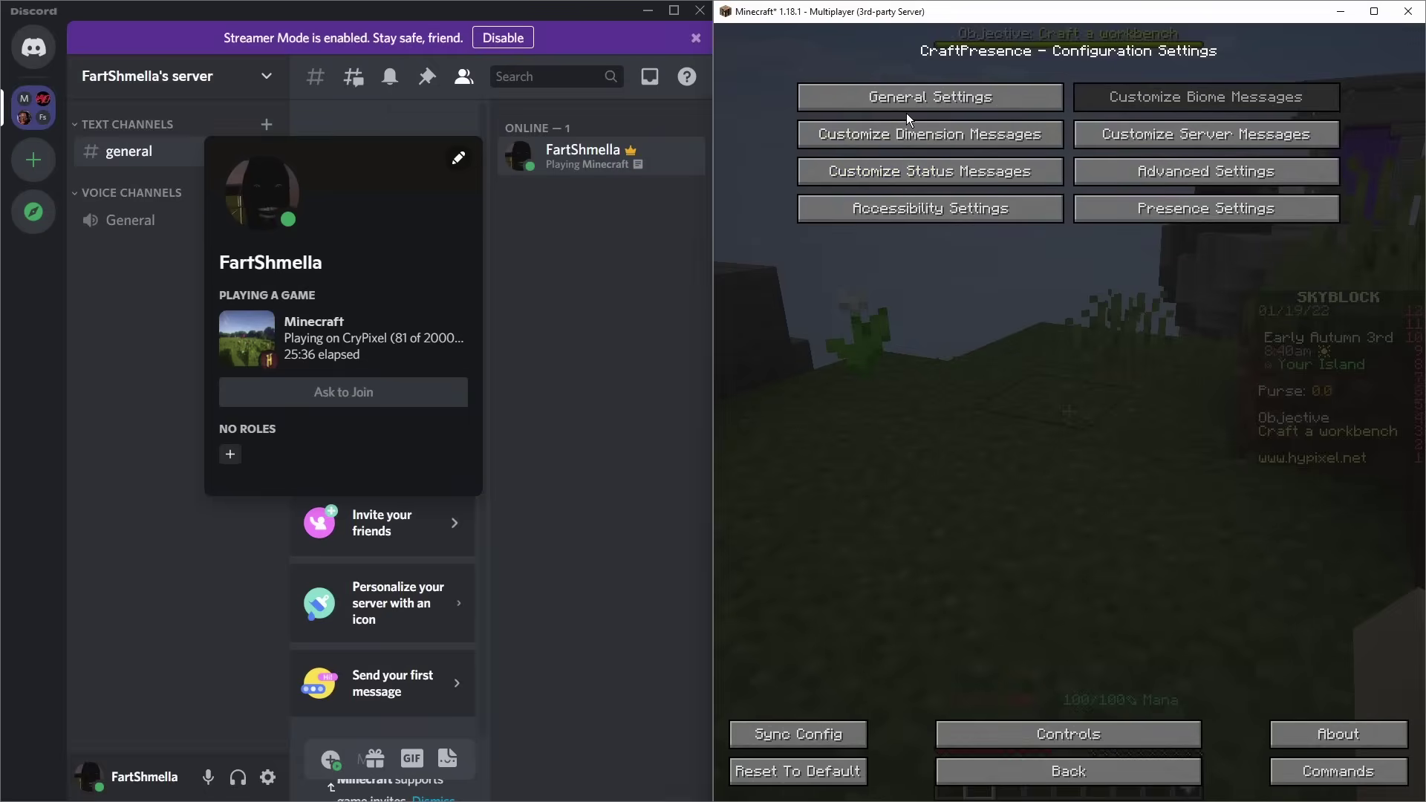
# - Enable the Per-Item, Per-Gui and Per-Entity systems in CraftPresence's Advanced Settings and save the configuration
pyautogui.click(1124, 174)
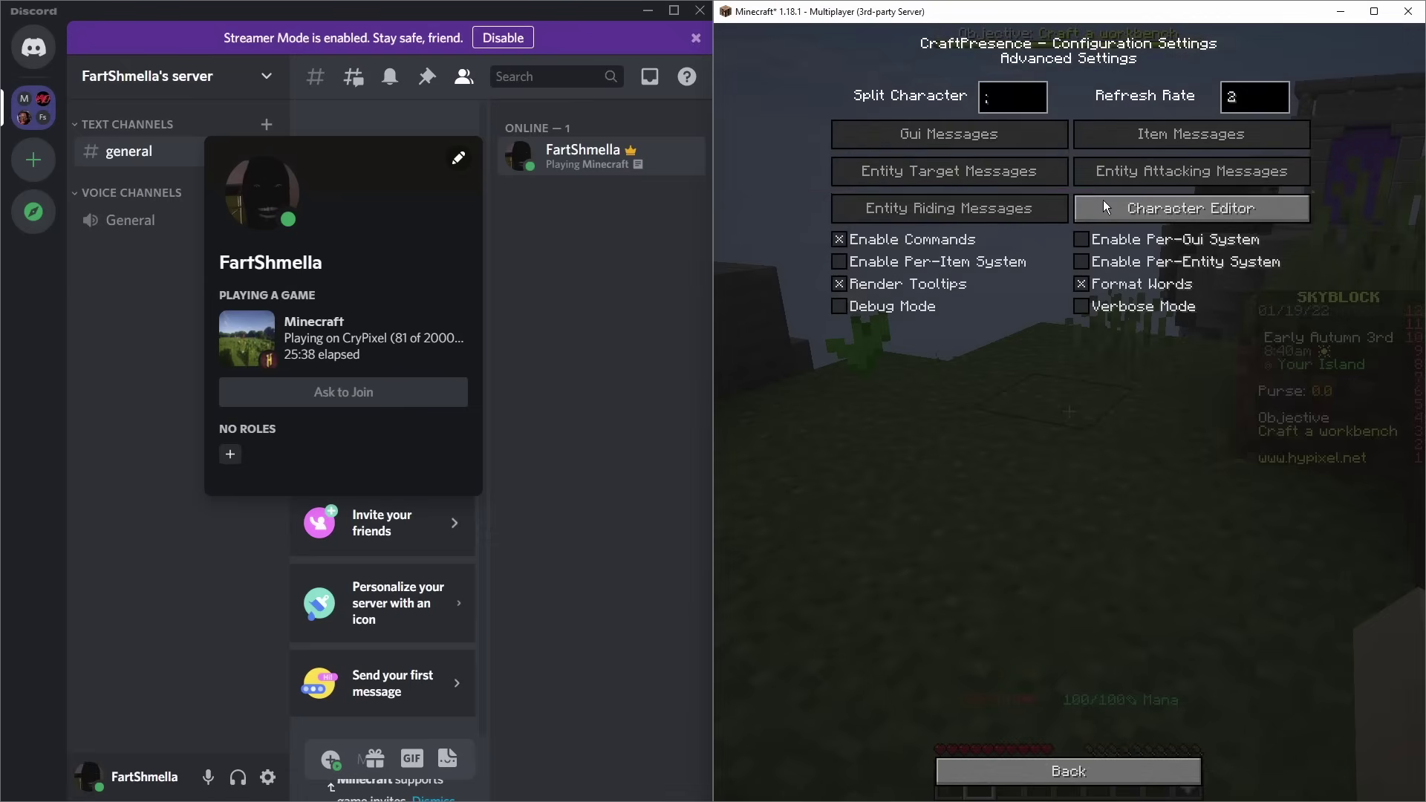
pyautogui.click(838, 263)
pyautogui.click(1078, 239)
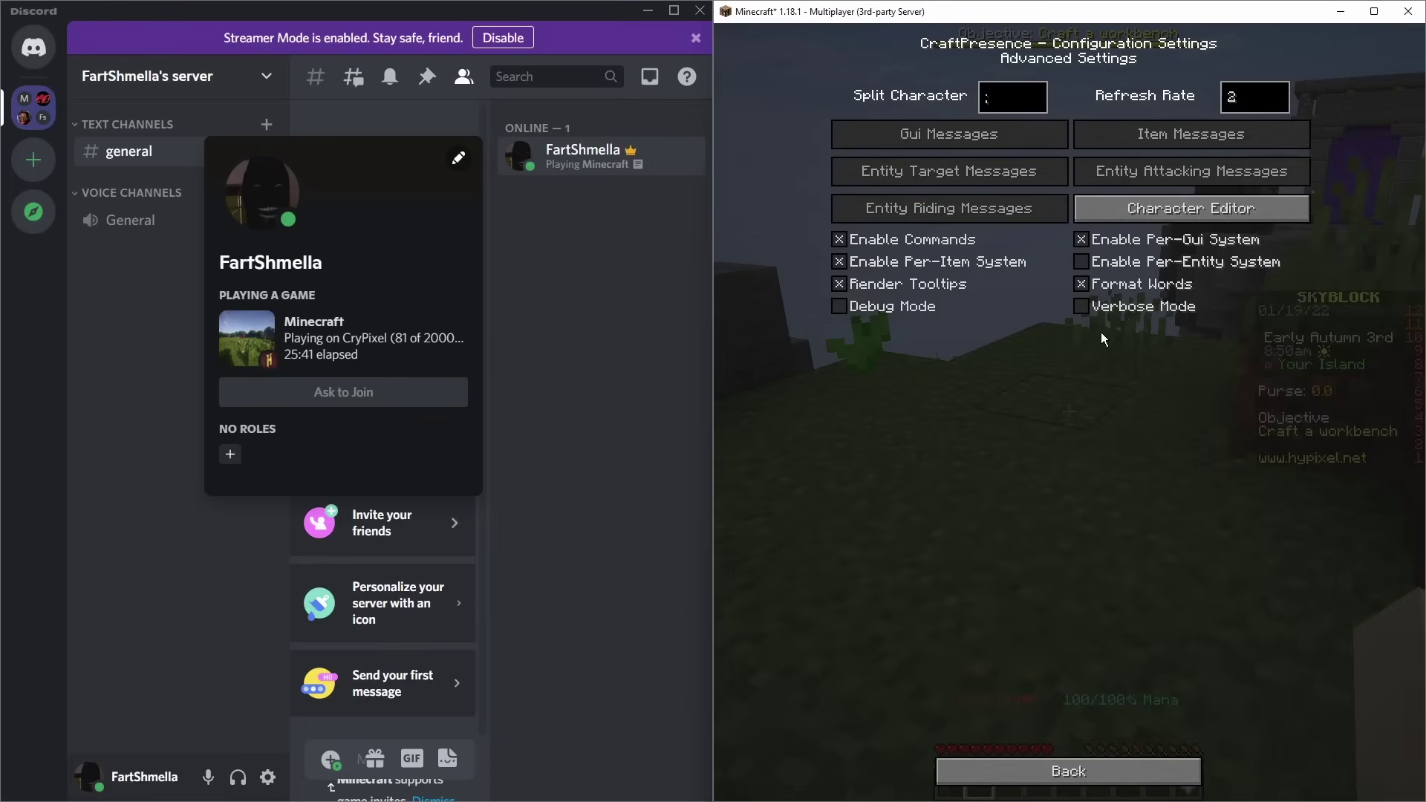
pyautogui.click(1084, 257)
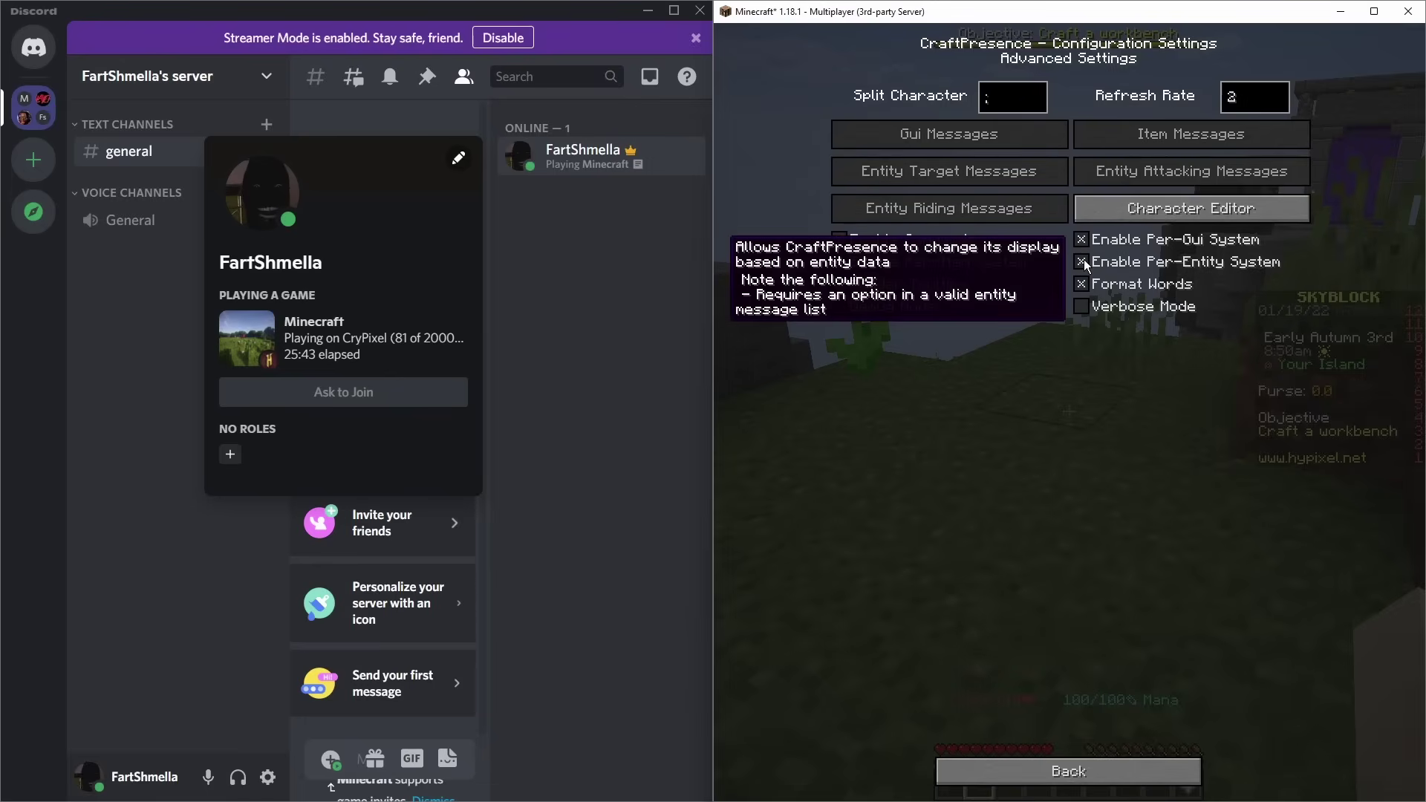
pyautogui.click(1069, 773)
pyautogui.click(1067, 771)
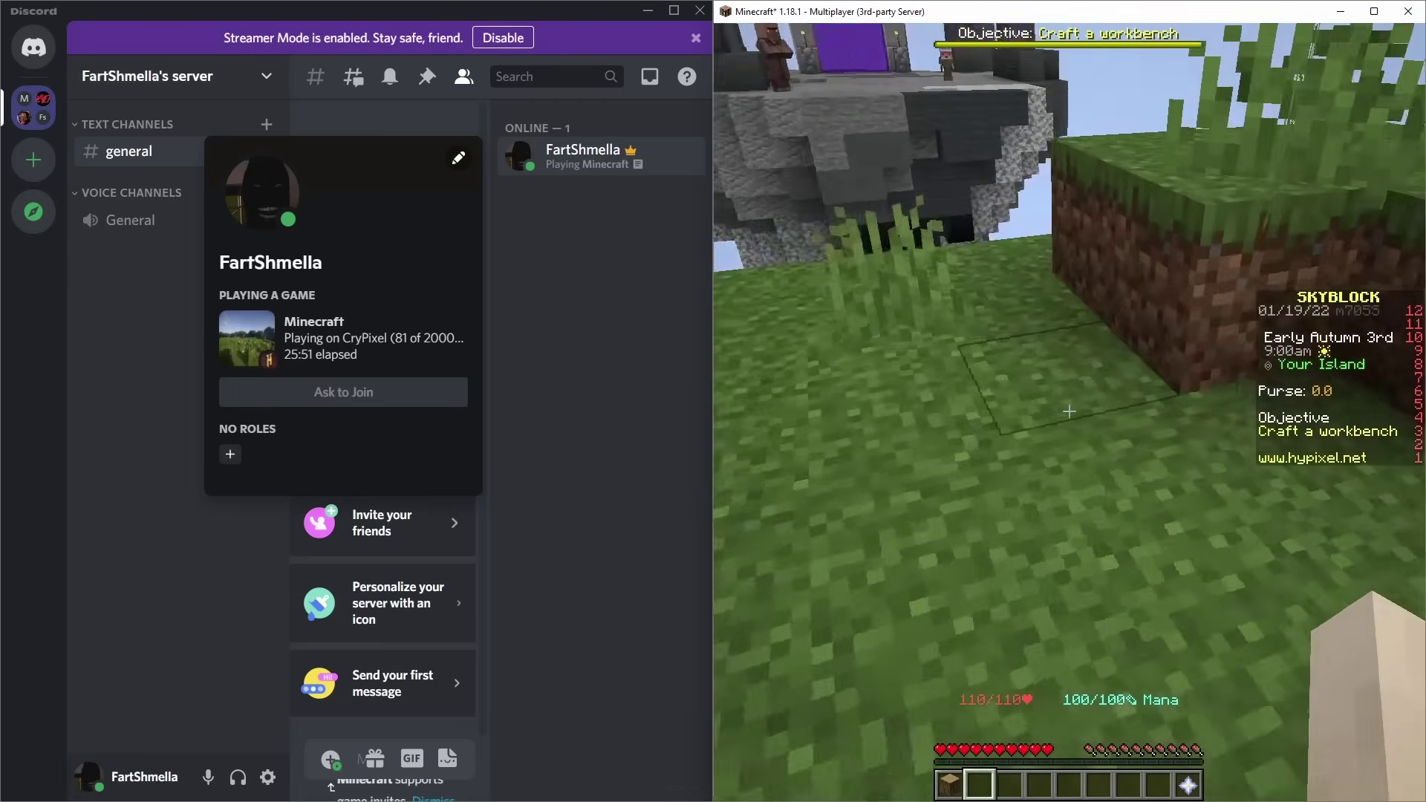
# - Switch between the oak wood, the SkyBlock Menu and an empty hotbar slot to check the held-item text in Discord
pyautogui.press('1')
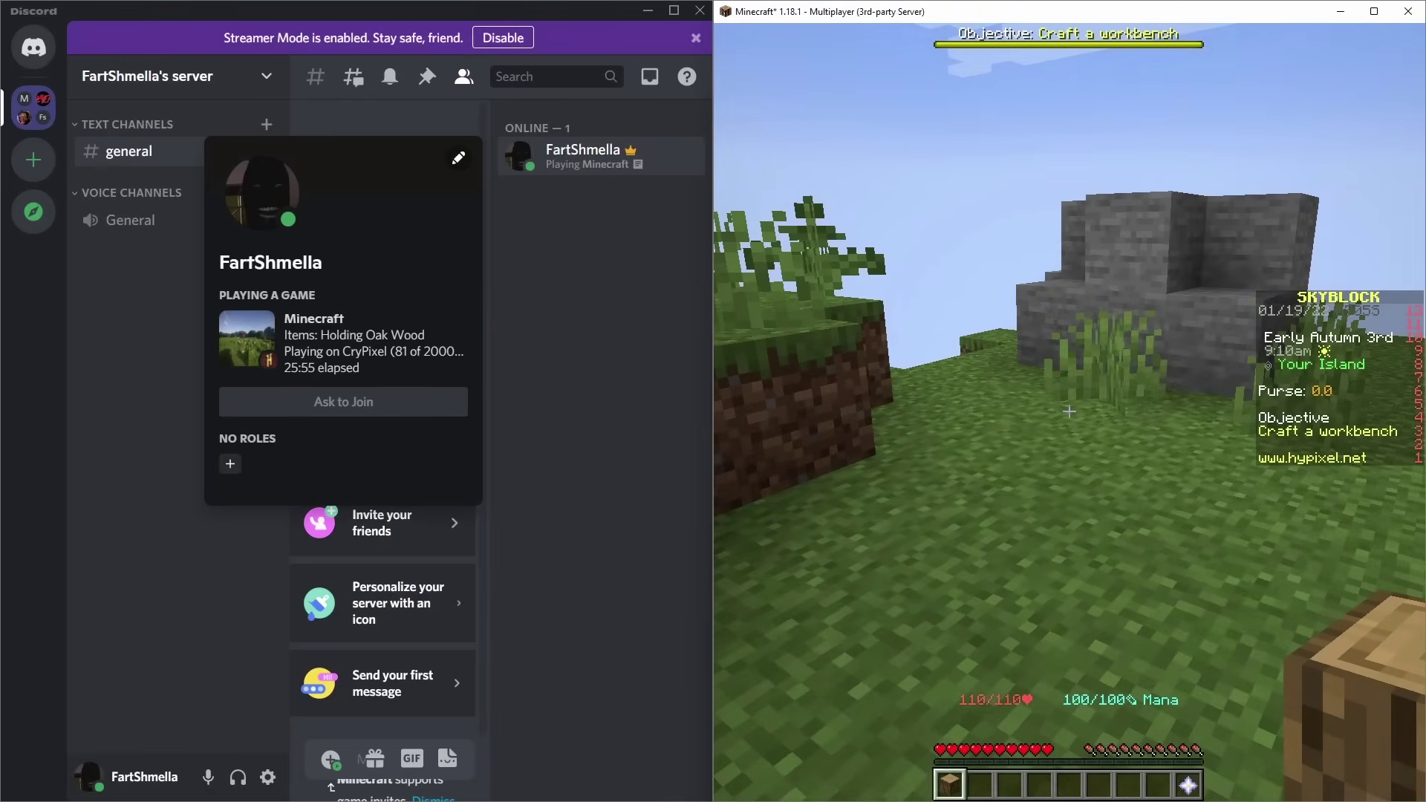
pyautogui.press('9')
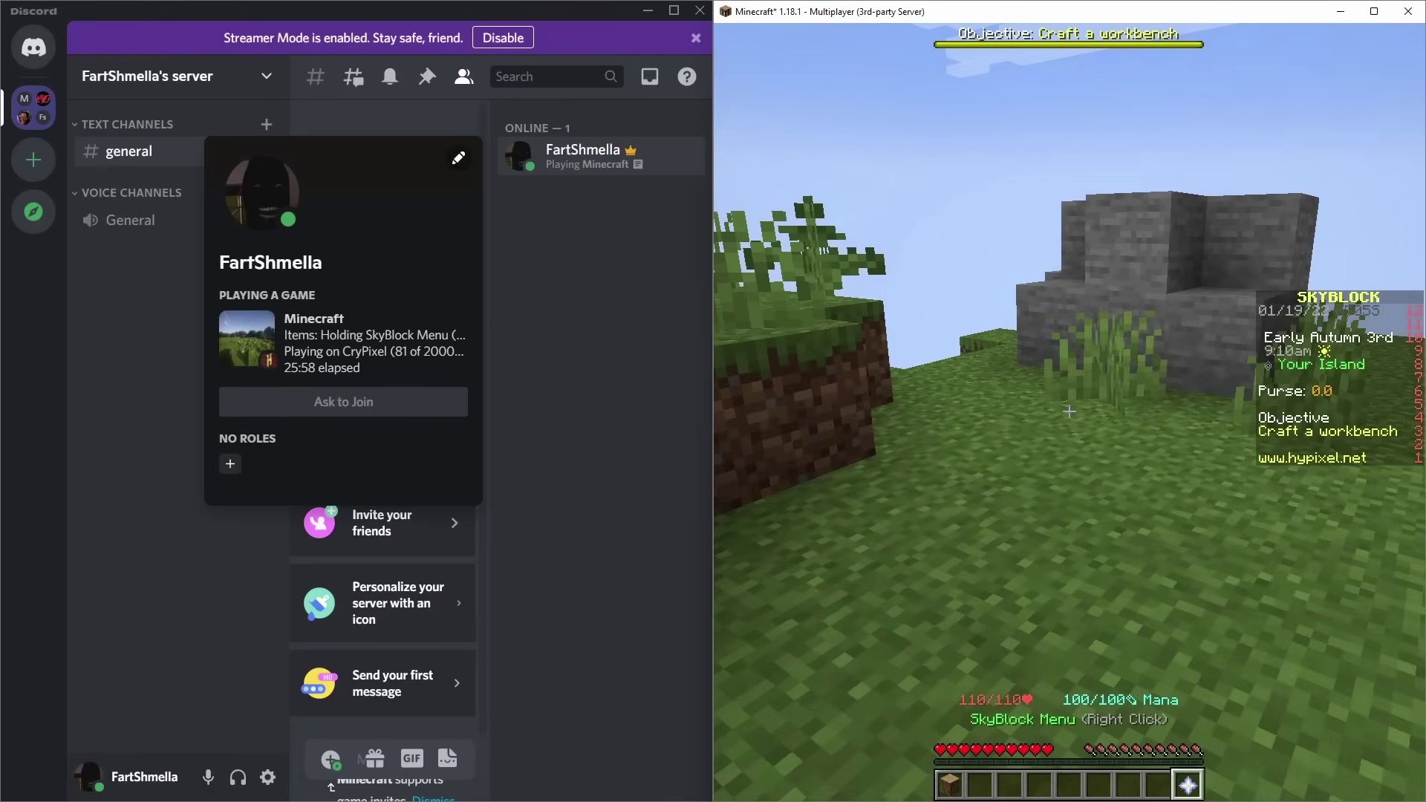
pyautogui.press('1')
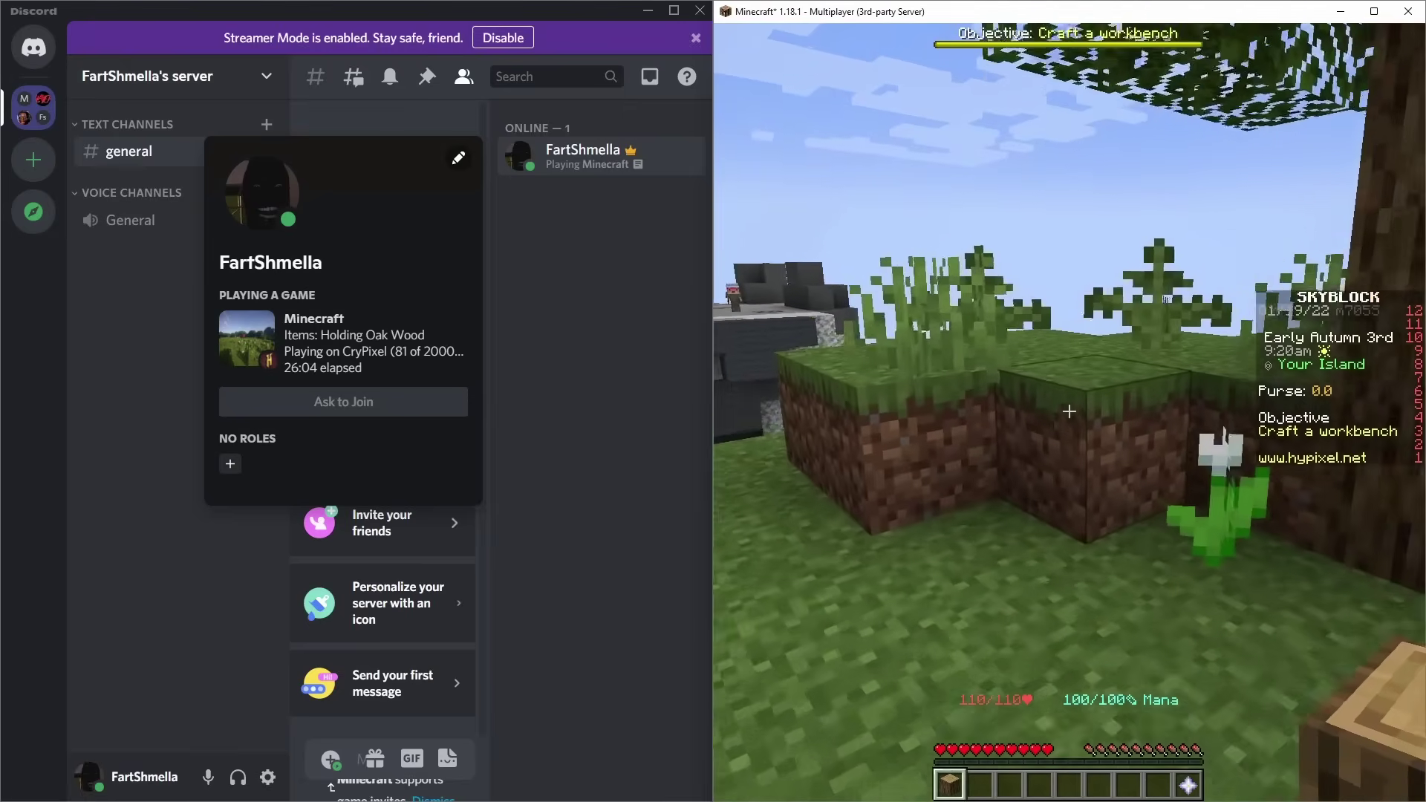
pyautogui.press('2')
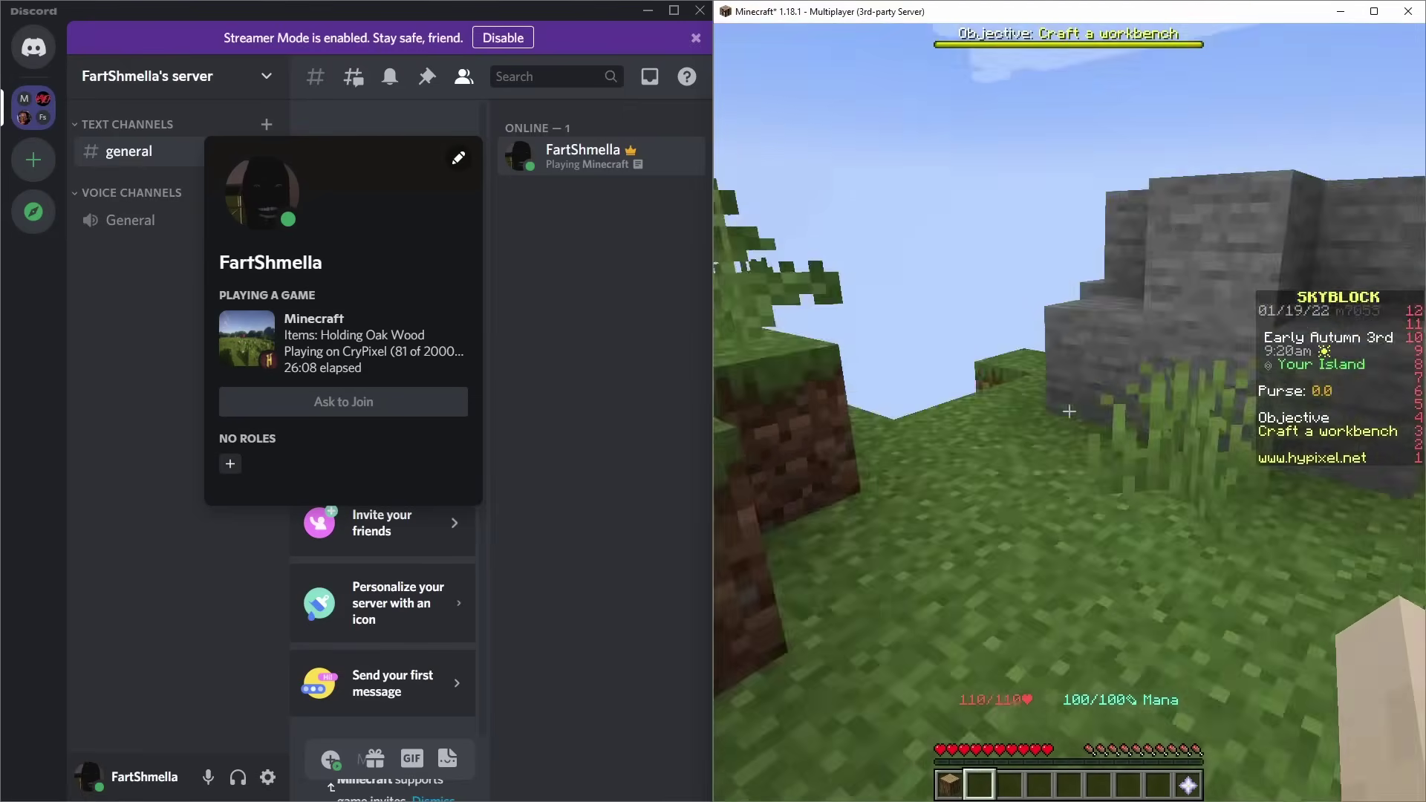
# - Replace the Game State Message Format in Presence Settings with &TARGETENTITY& and save the configuration
pyautogui.press('Control_R')
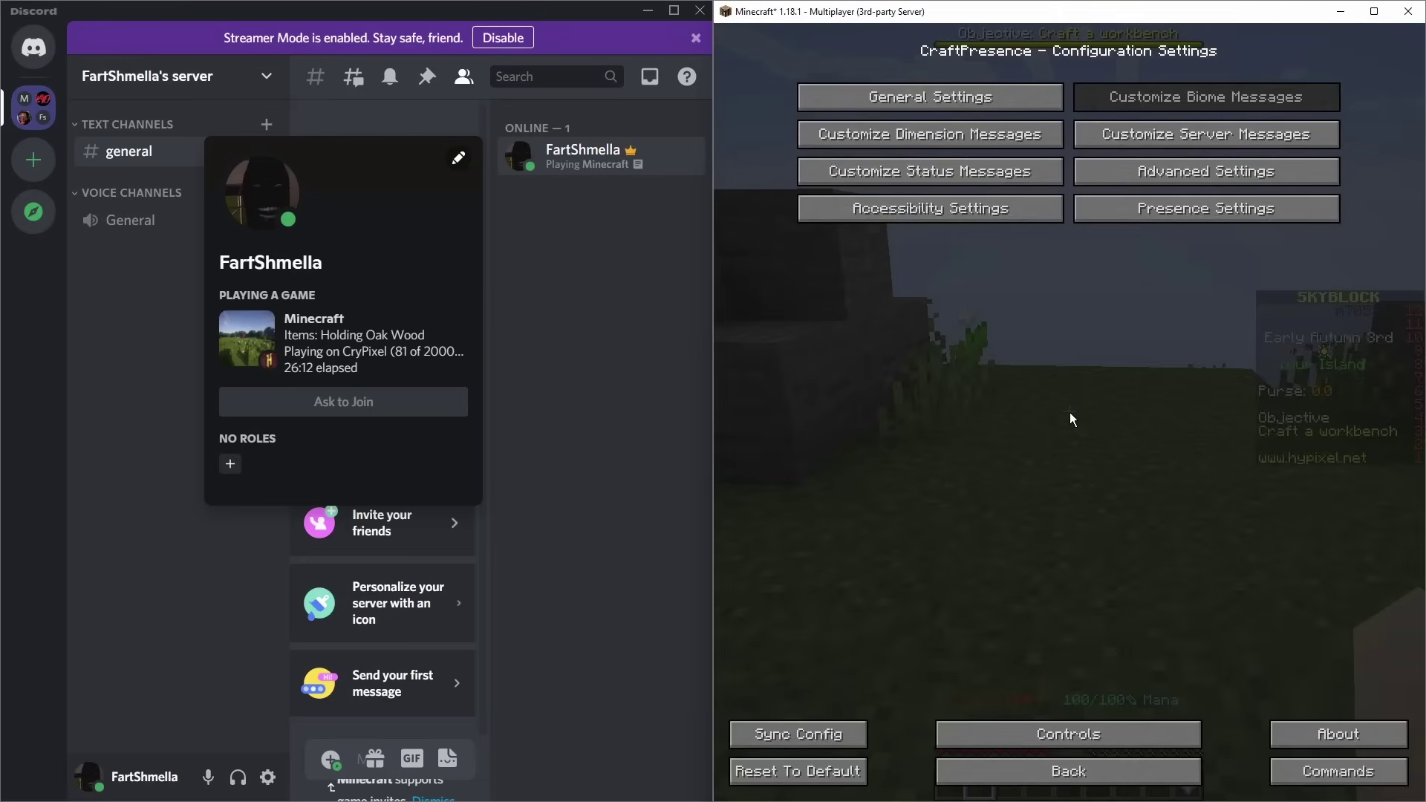
pyautogui.click(1155, 216)
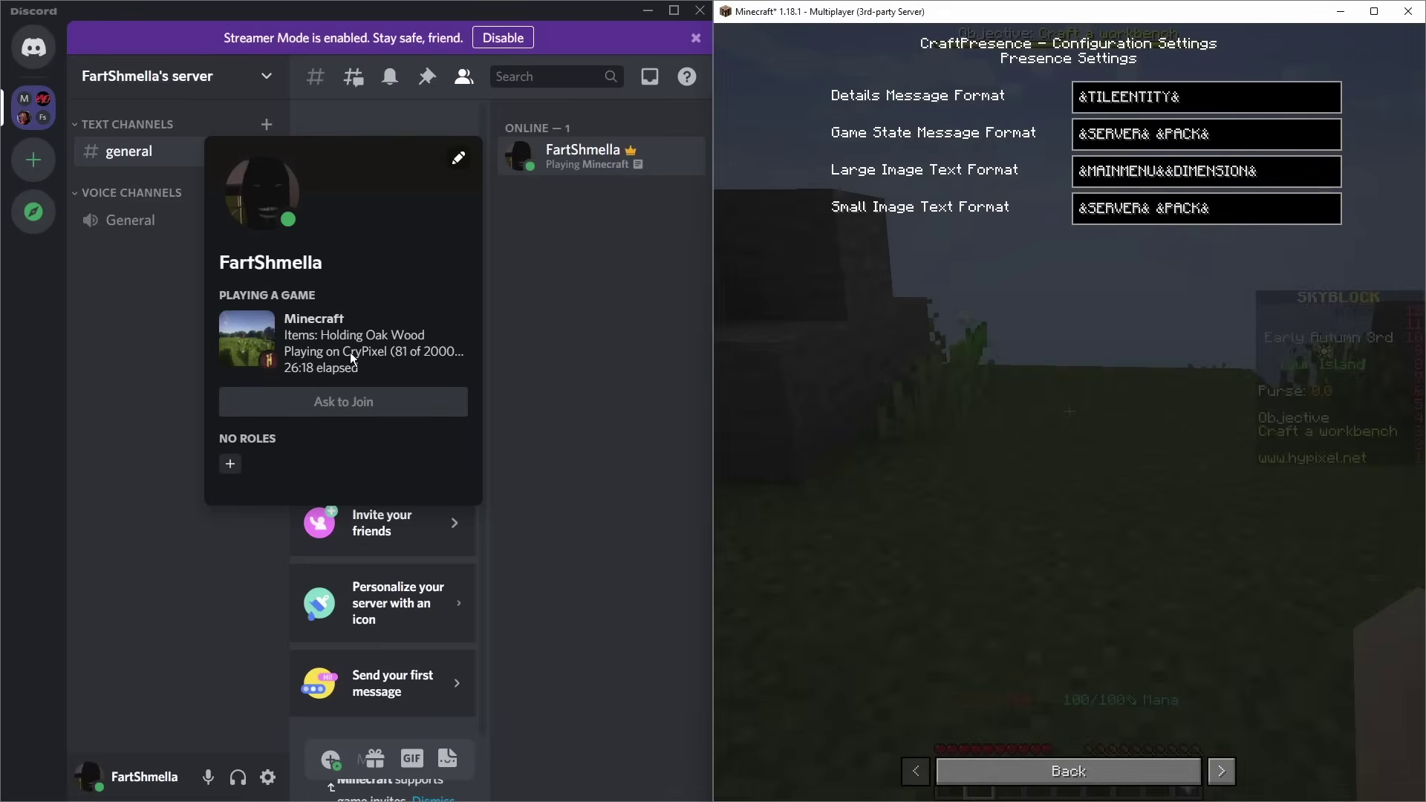
pyautogui.click(1227, 136)
pyautogui.press('BackSpace')
pyautogui.press('BackSpace')
pyautogui.press('BackSpace')
pyautogui.press('BackSpace')
pyautogui.press('BackSpace')
pyautogui.press('BackSpace')
pyautogui.press('BackSpace')
pyautogui.press('BackSpace')
pyautogui.press('BackSpace')
pyautogui.press('BackSpace')
pyautogui.press('BackSpace')
pyautogui.press('BackSpace')
pyautogui.press('BackSpace')
pyautogui.press('BackSpace')
pyautogui.press('BackSpace')
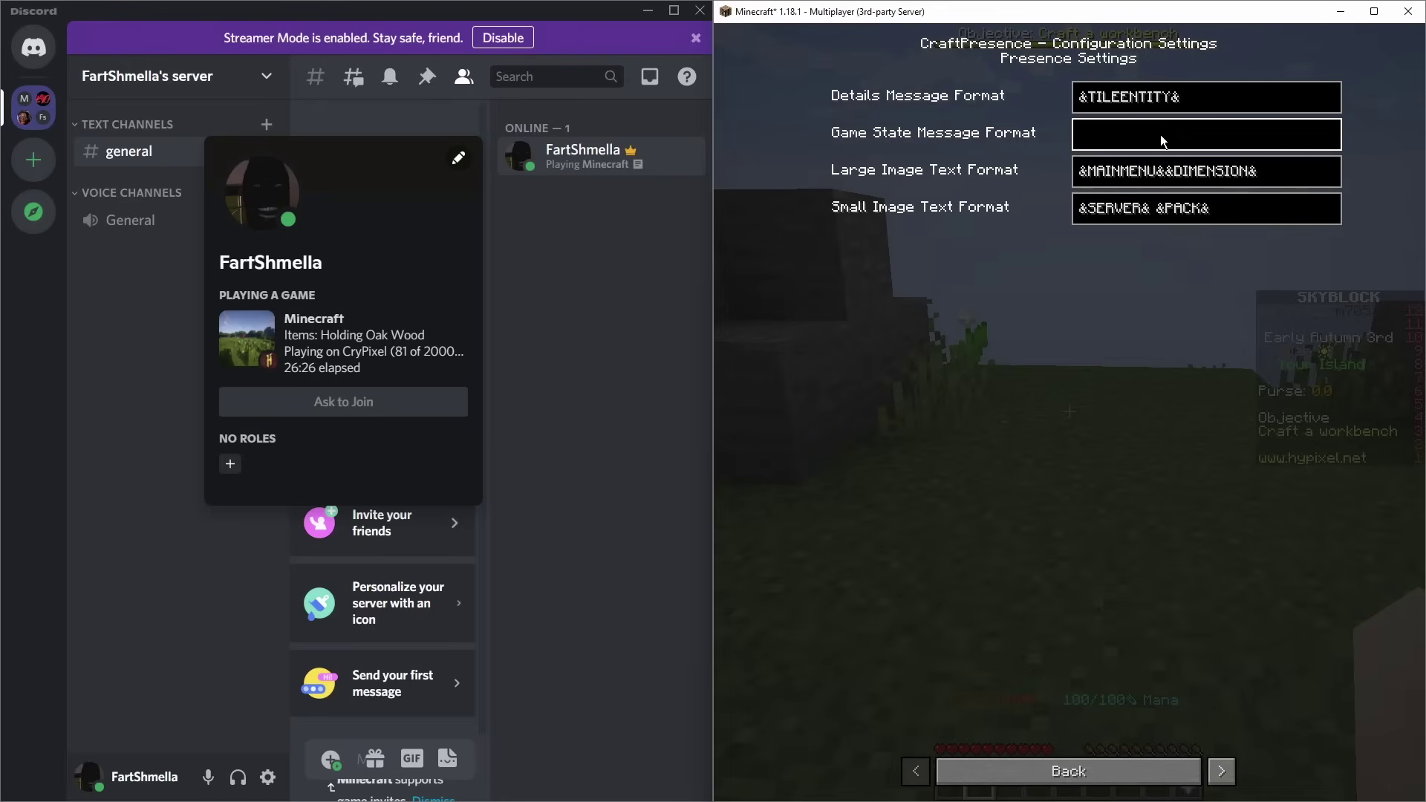
pyautogui.write('&TARGETENTITY&')
pyautogui.click(1132, 769)
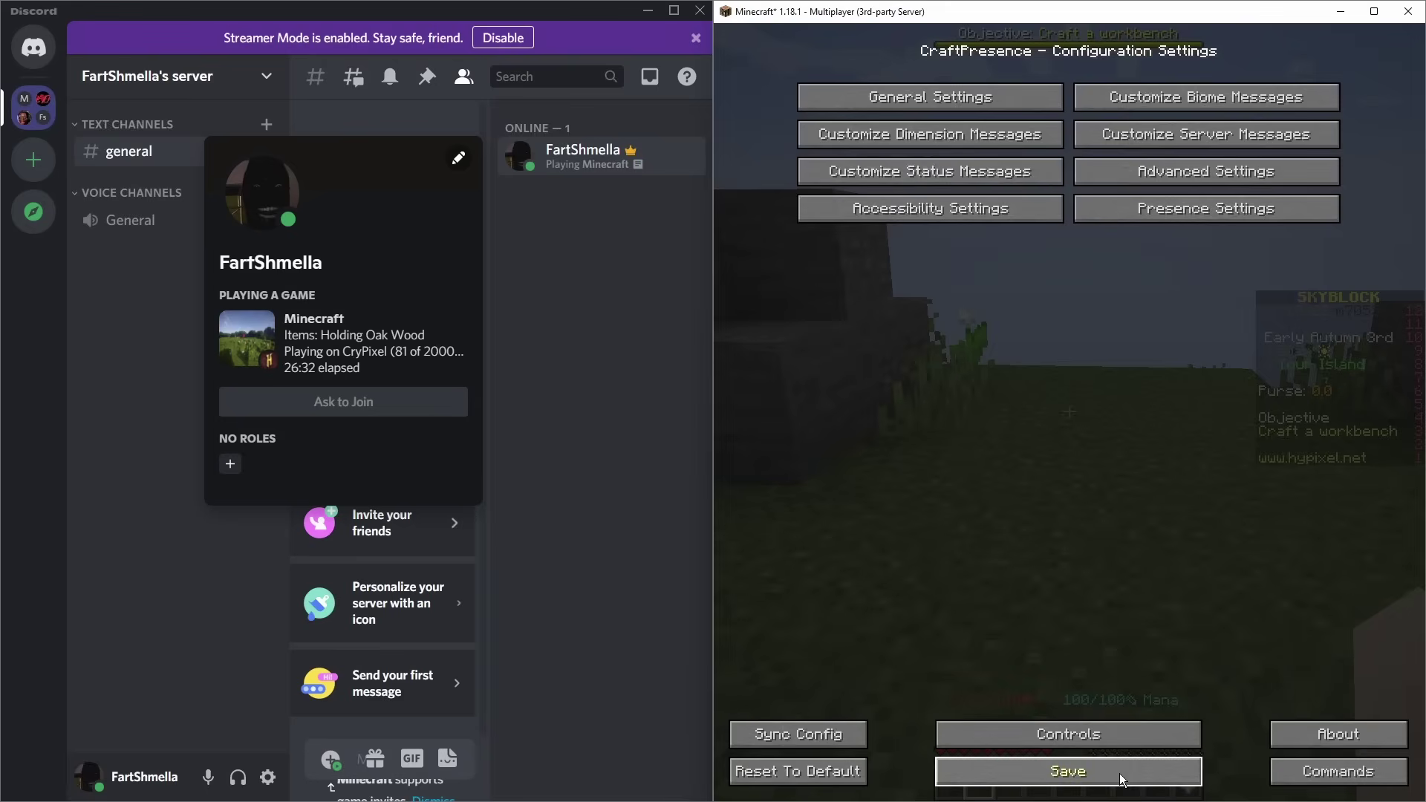
pyautogui.click(1064, 763)
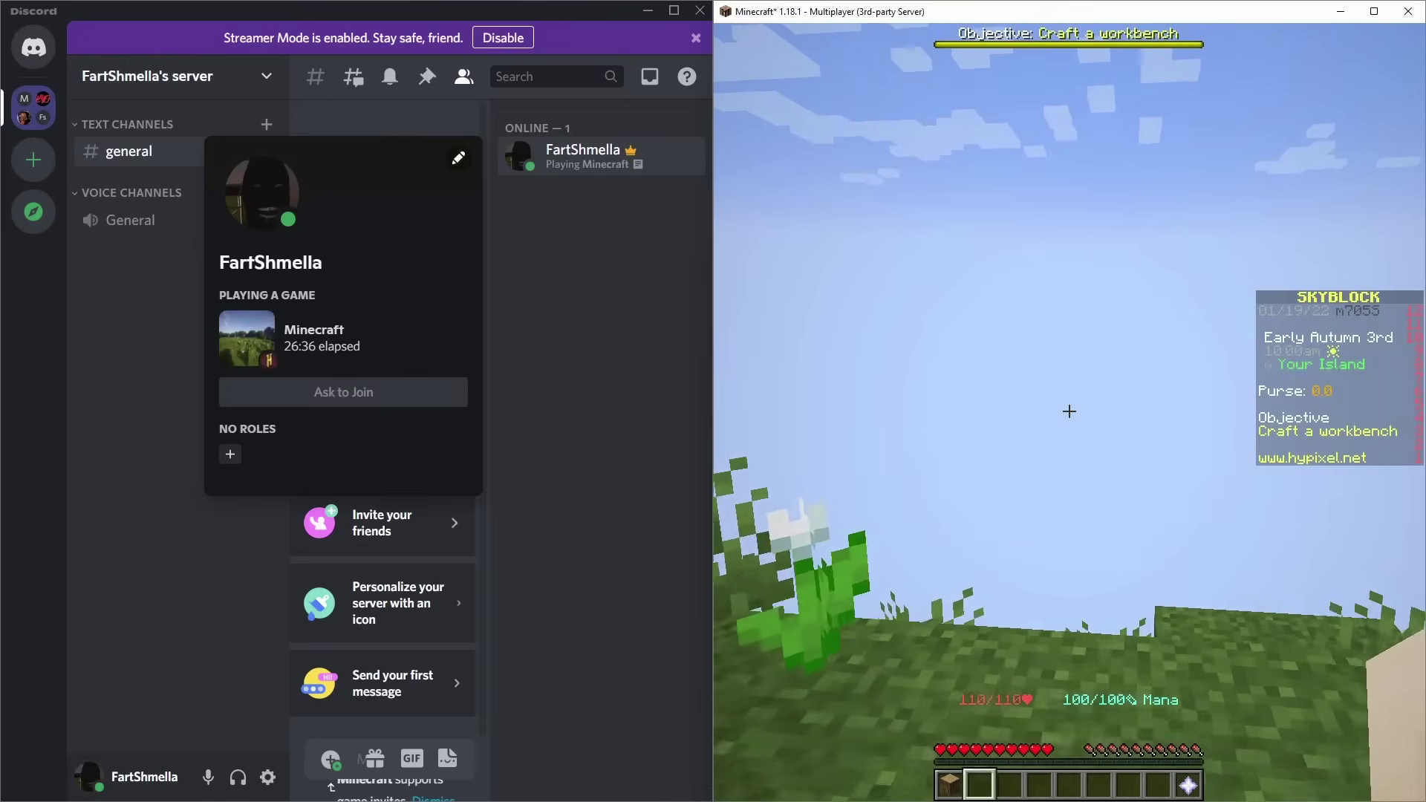
# - Hold the oak wood, then use the SkyBlock Menu item on the island
pyautogui.press('1')
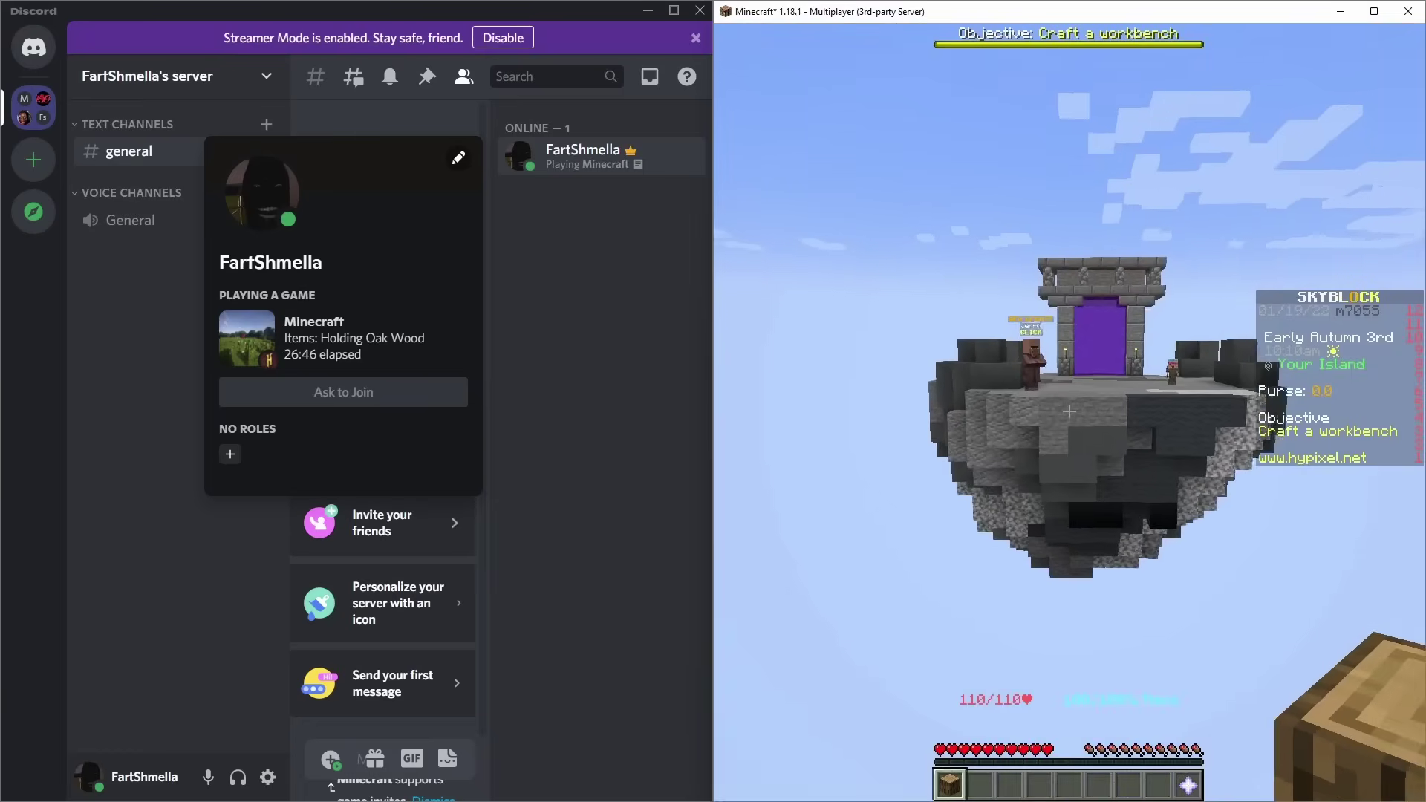
pyautogui.press('9')
pyautogui.rightClick(1069, 411)
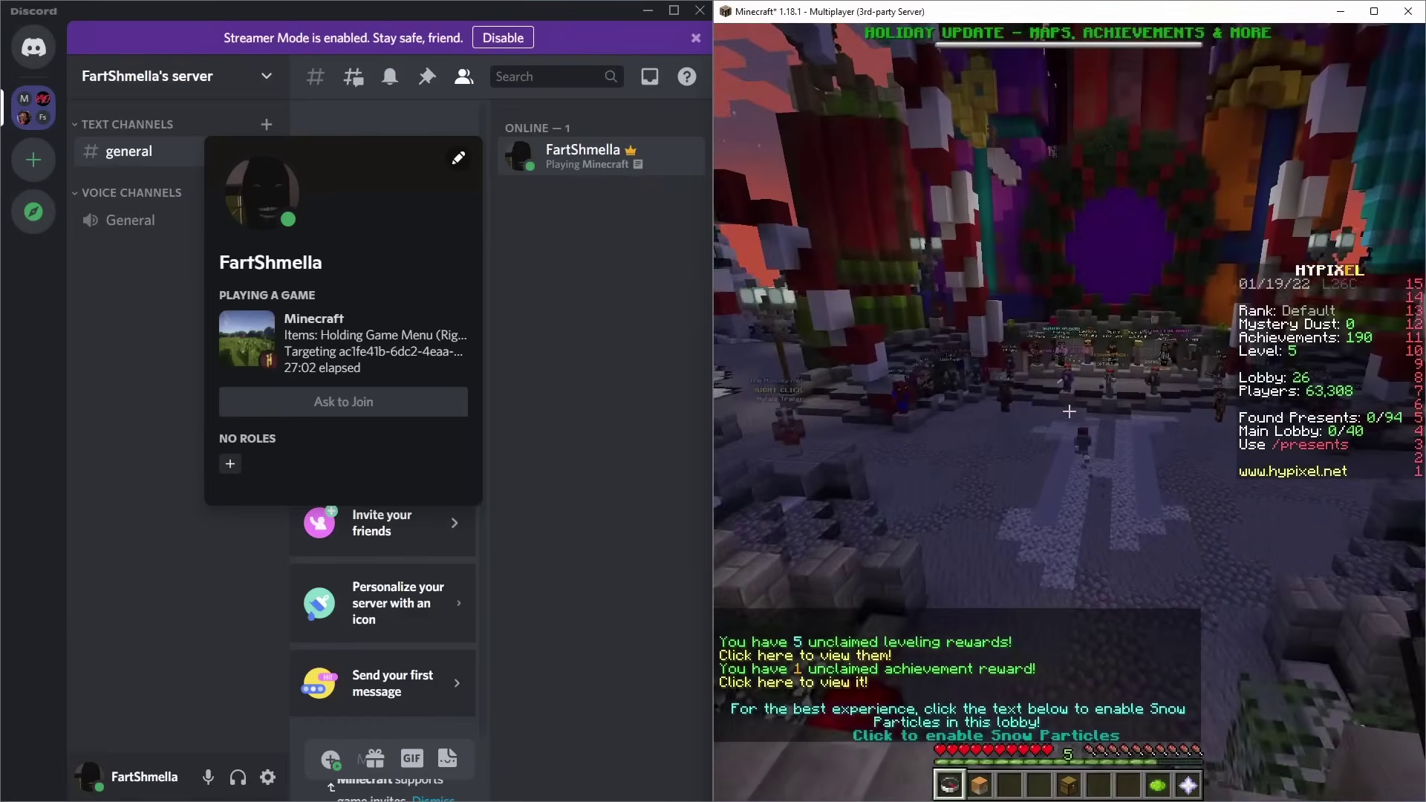
# - Approach the game characters and the Mystery Vault in the Hypixel lobby with different held items to test the Discord targeting message
pyautogui.press('w')
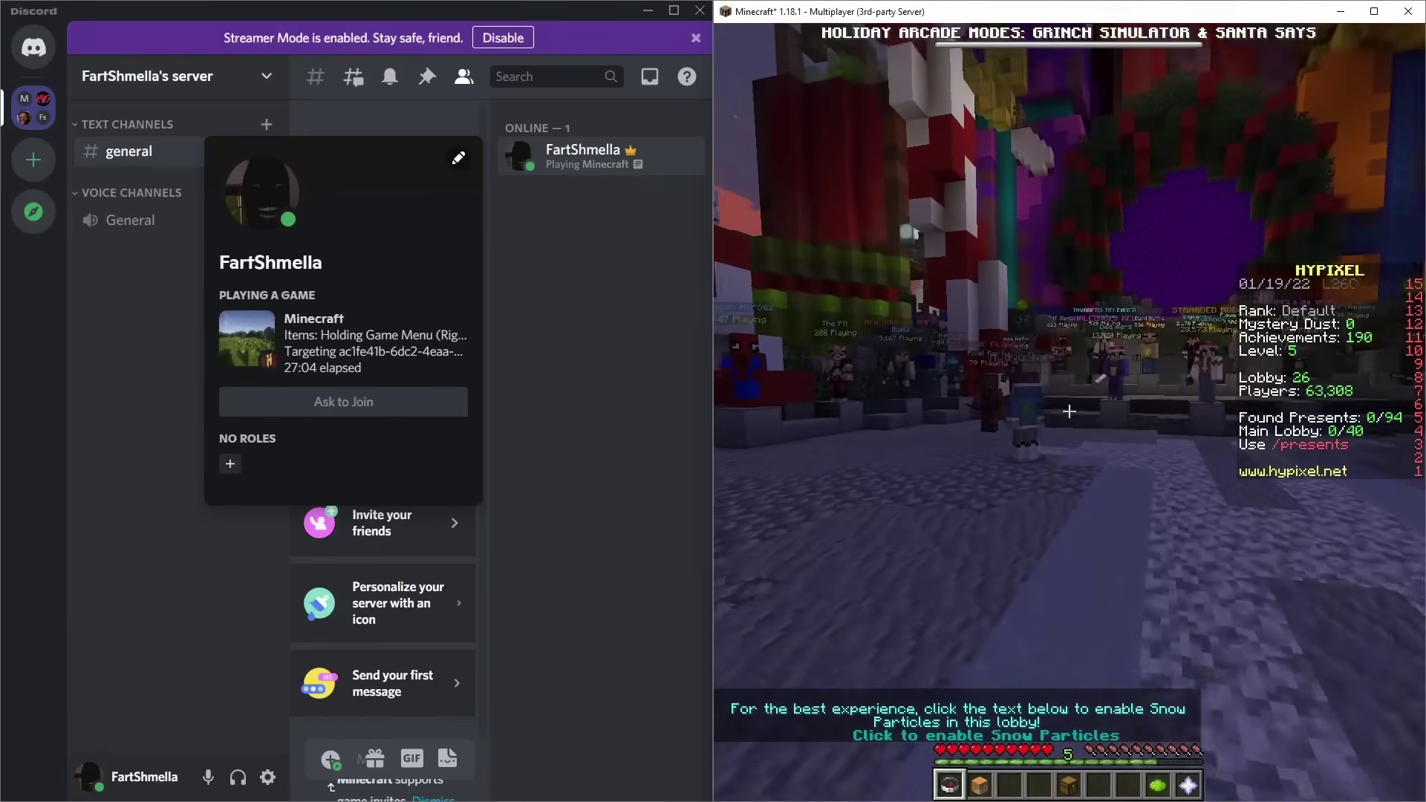
pyautogui.press('w')
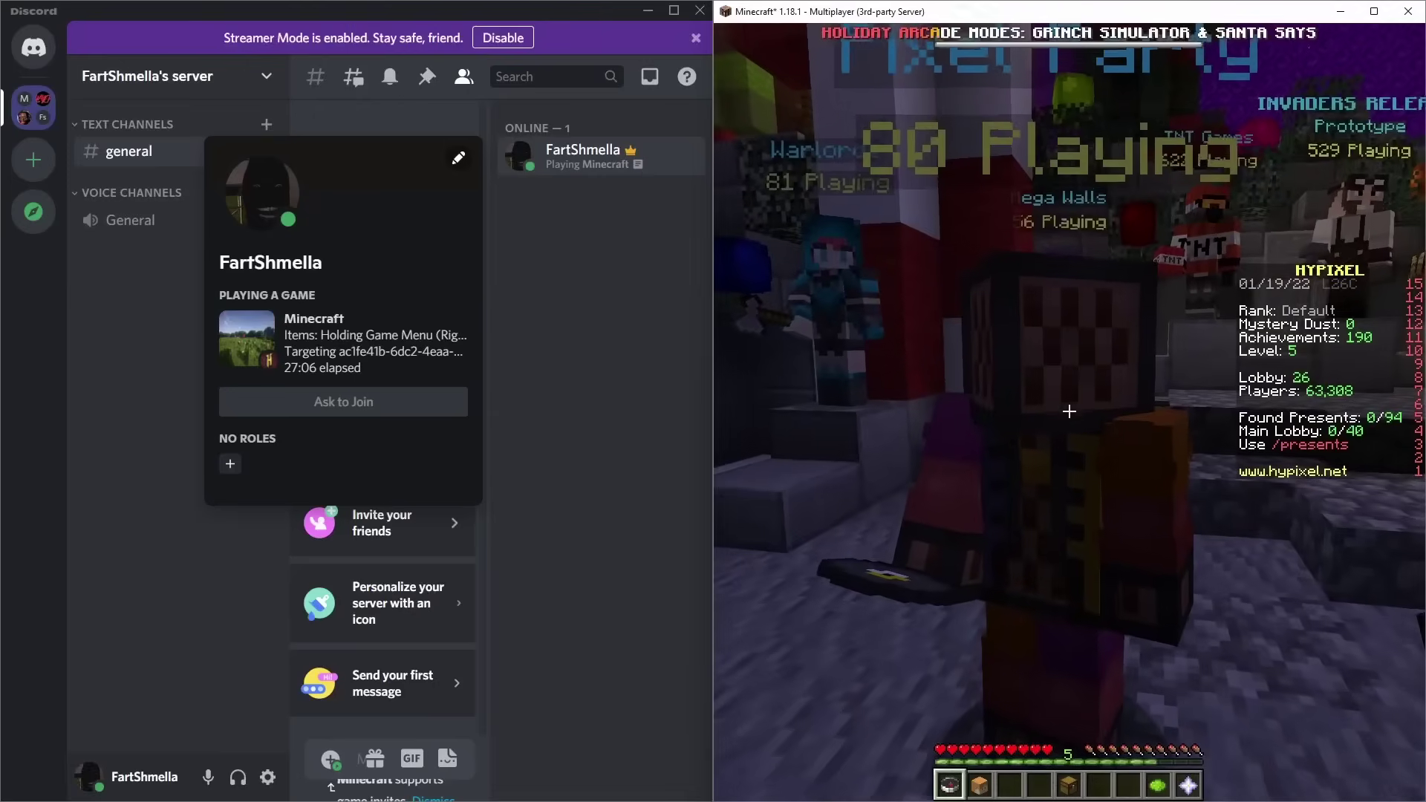
pyautogui.press('2')
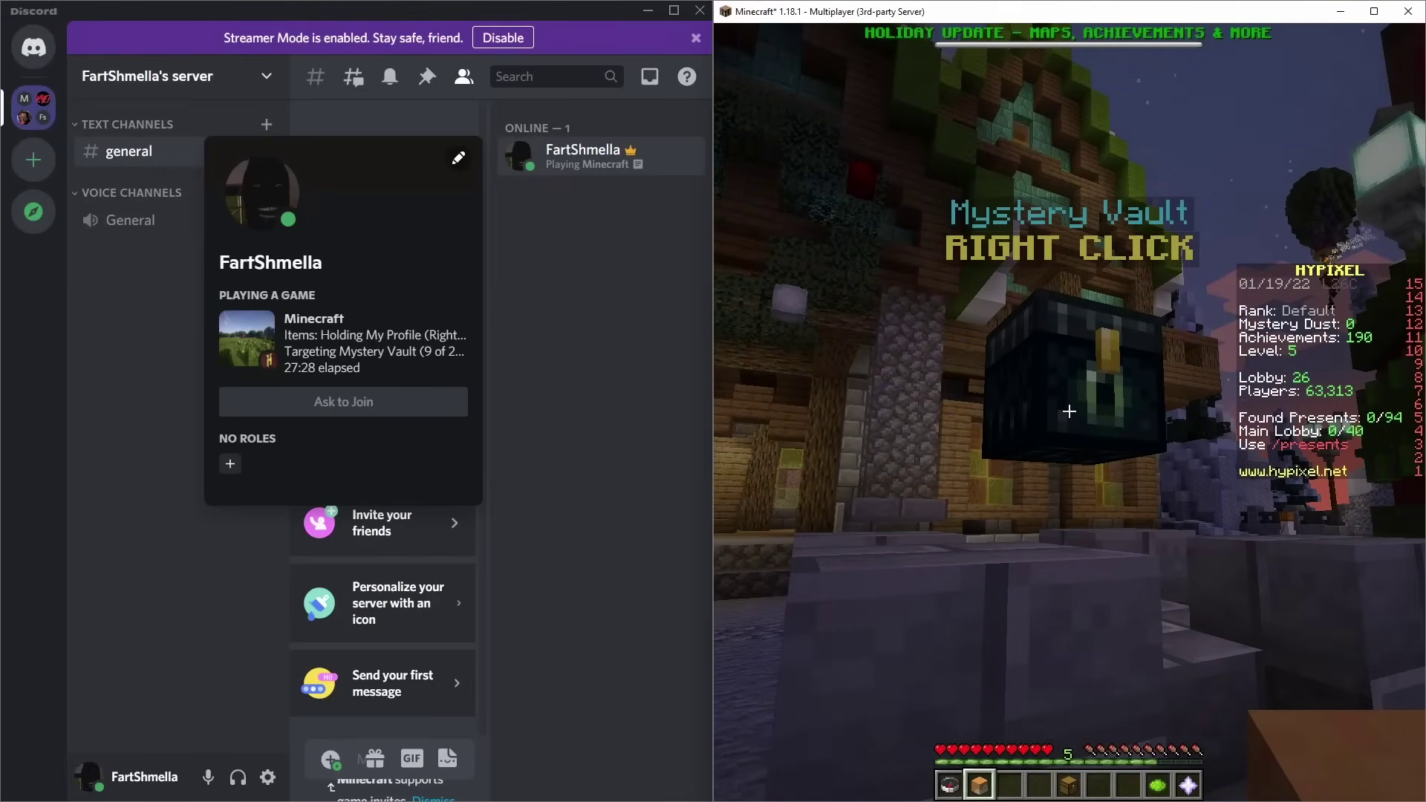
pyautogui.press('1')
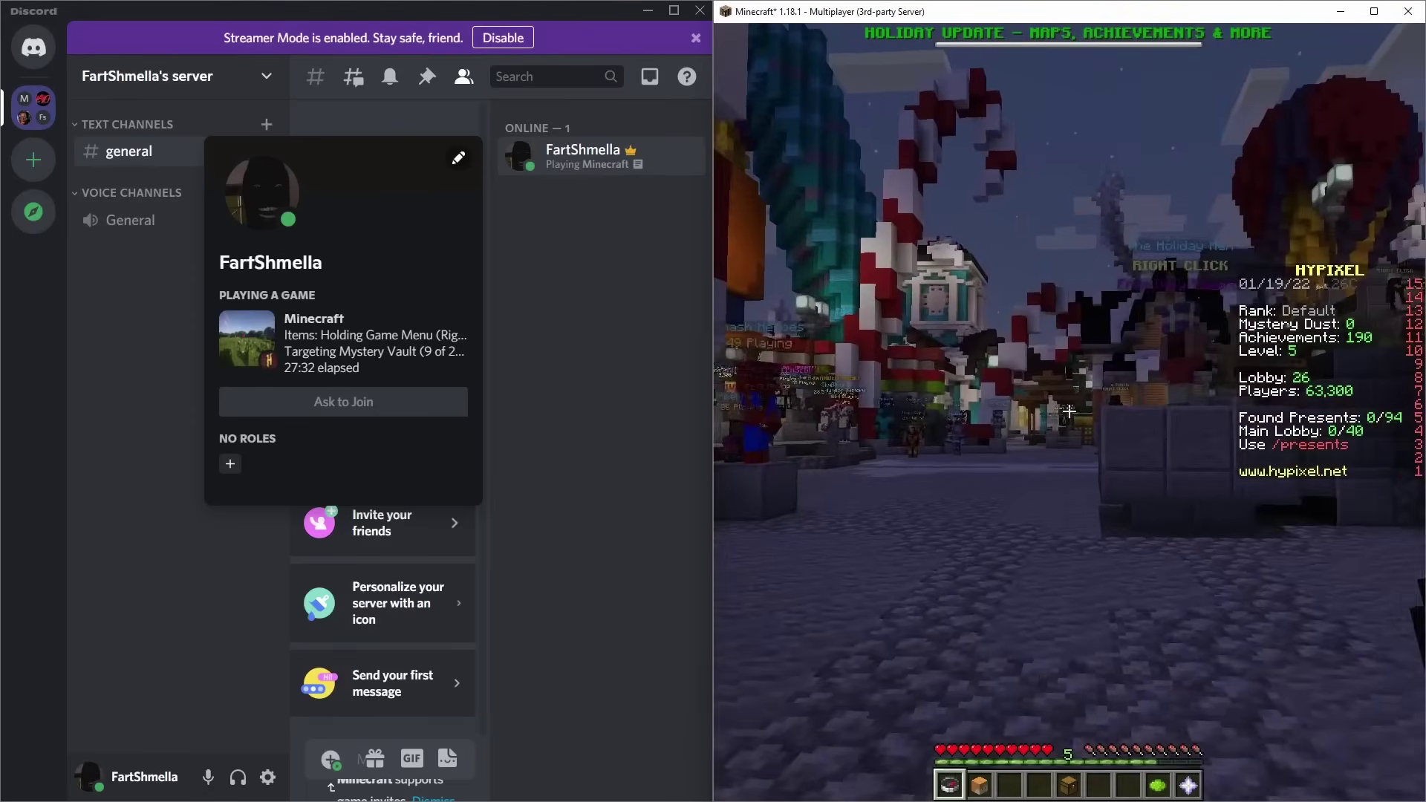
pyautogui.press('w')
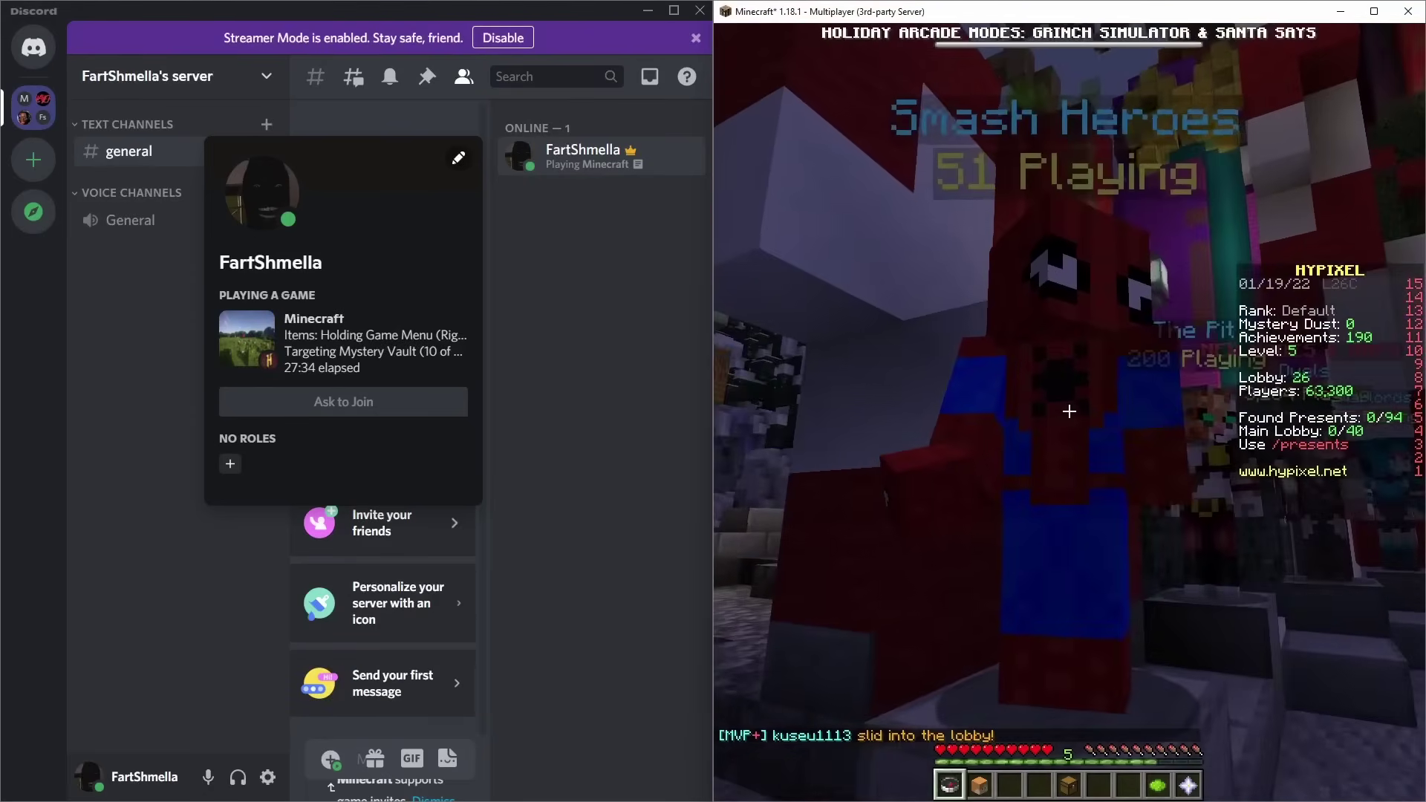
pyautogui.press('w')
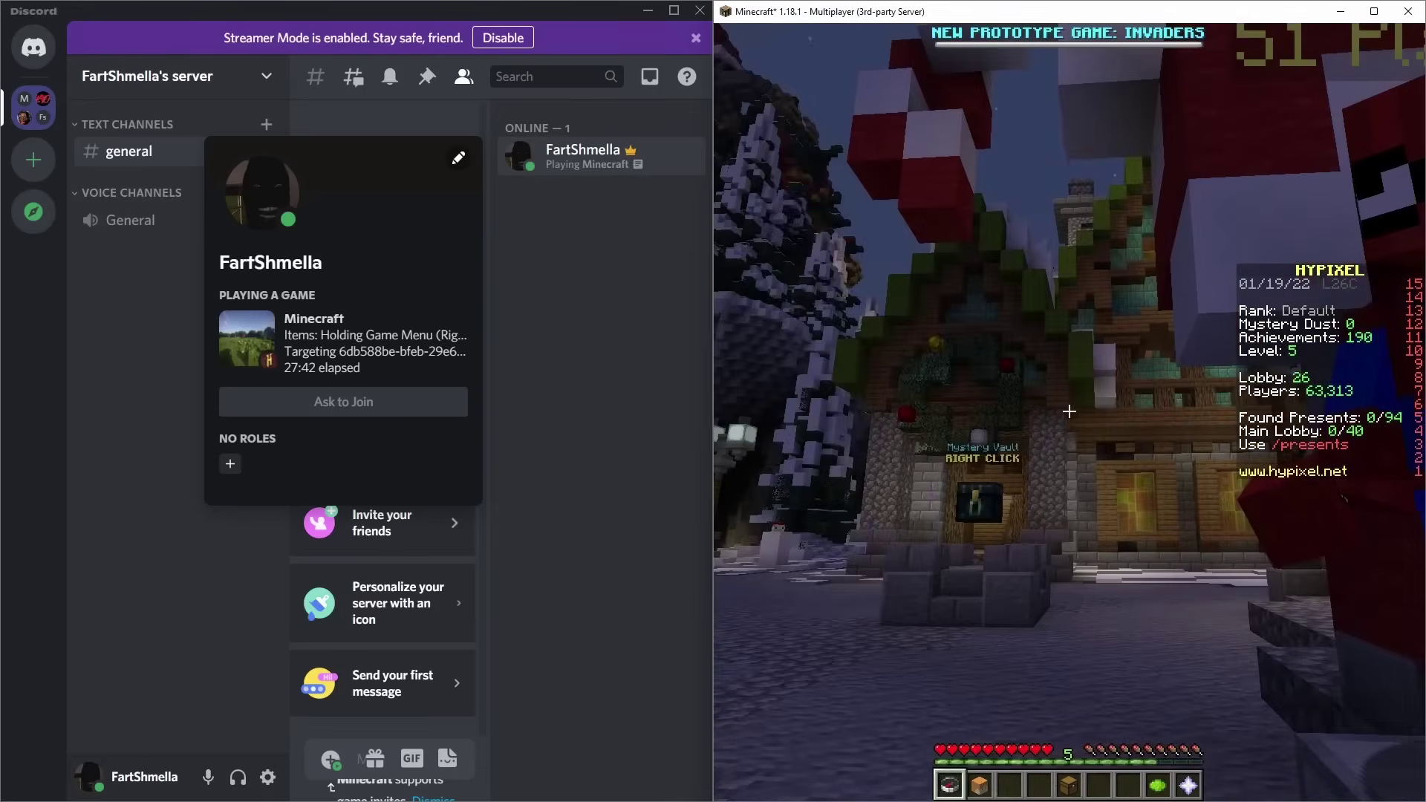
# - Disconnect from the server and open the singleplayer world list
pyautogui.press('Escape')
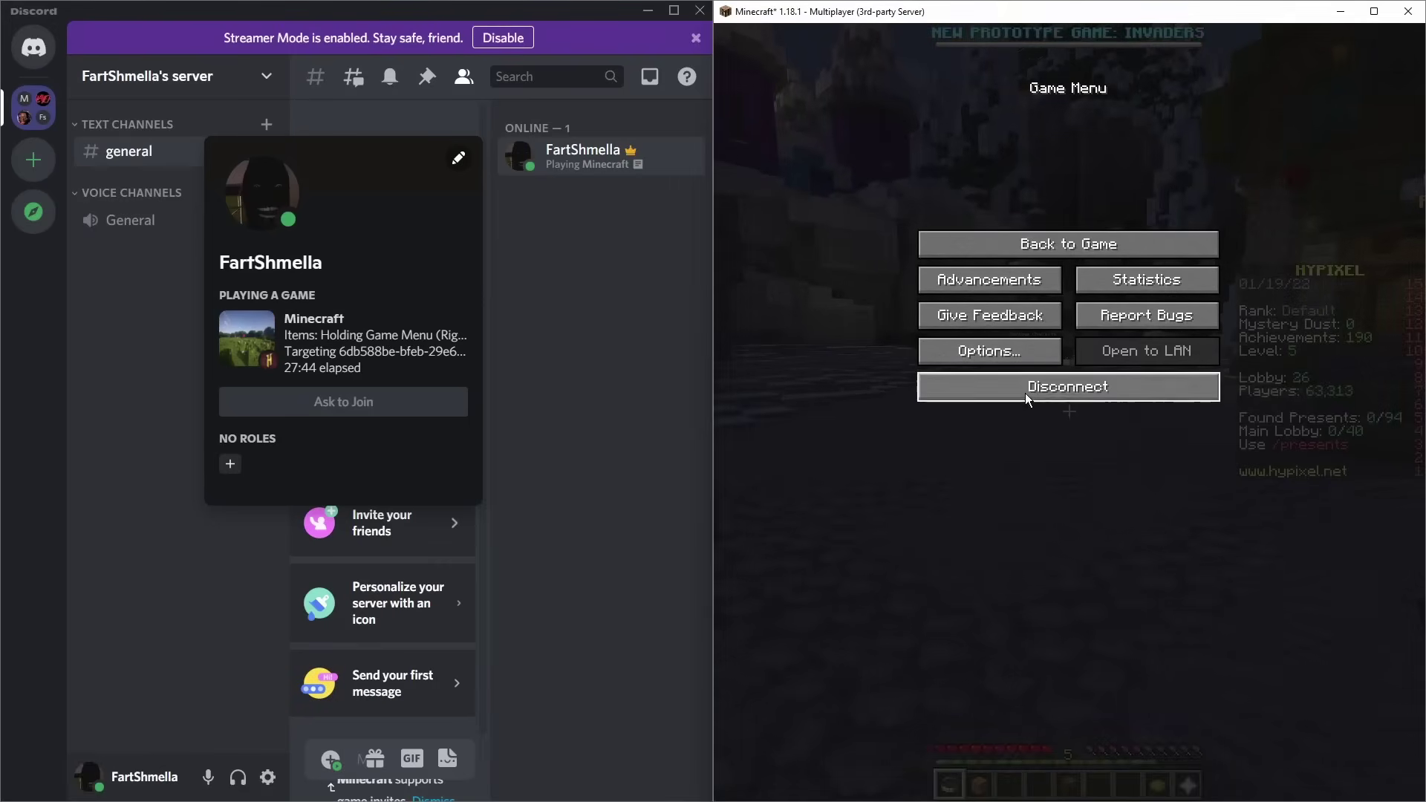
pyautogui.click(1026, 392)
pyautogui.press('Escape')
pyautogui.click(984, 312)
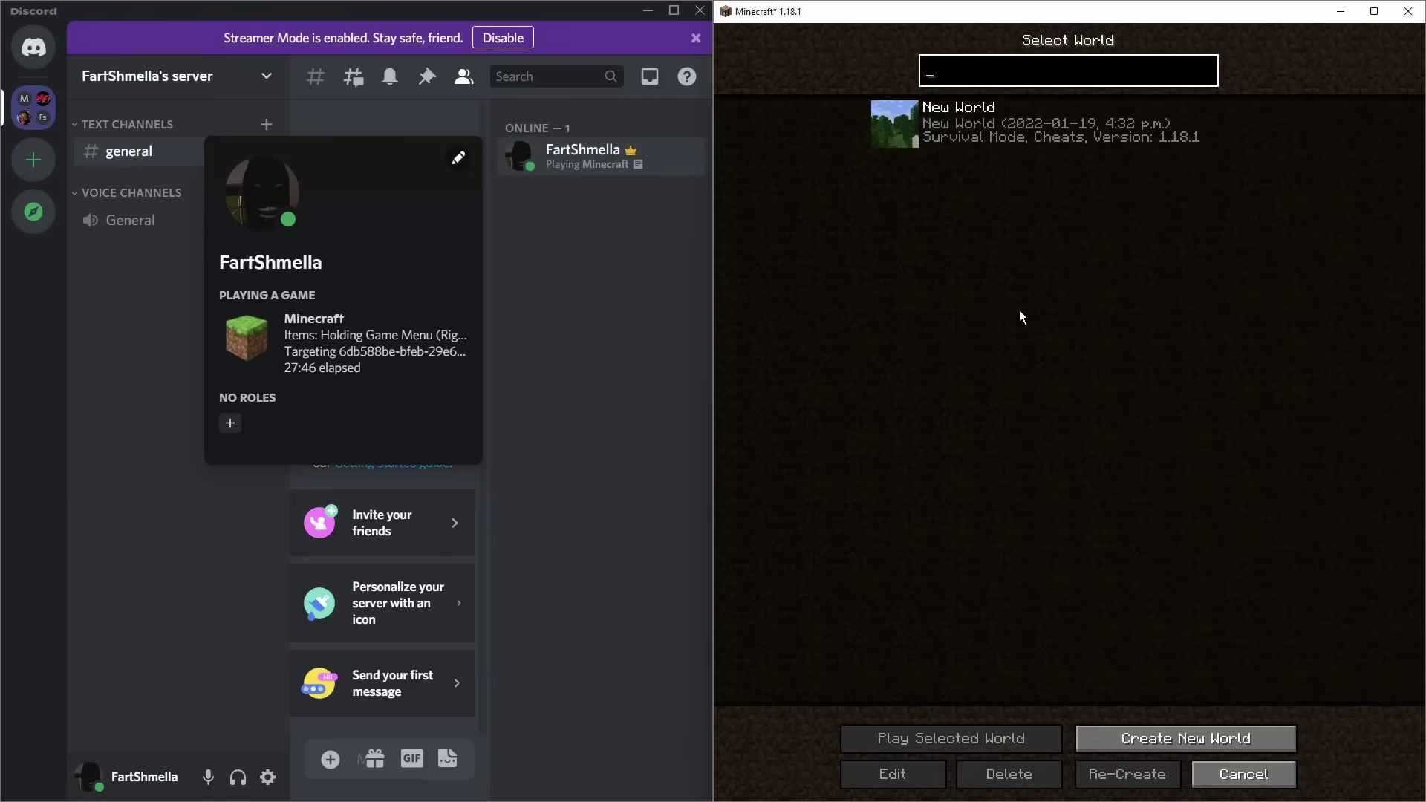
# - Load the singleplayer world New World and walk up to the cow on the grassy hillside
pyautogui.click(894, 120)
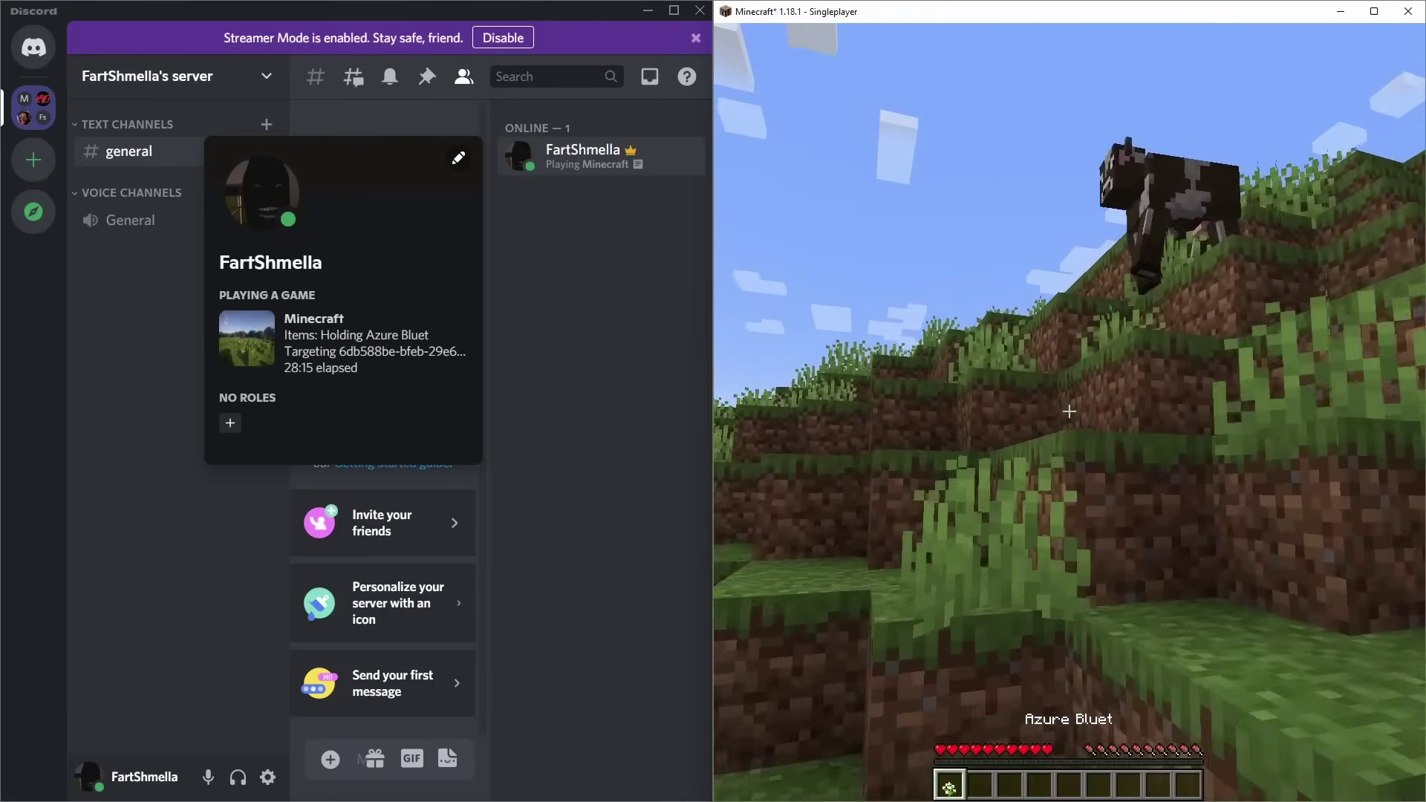
pyautogui.press('w')
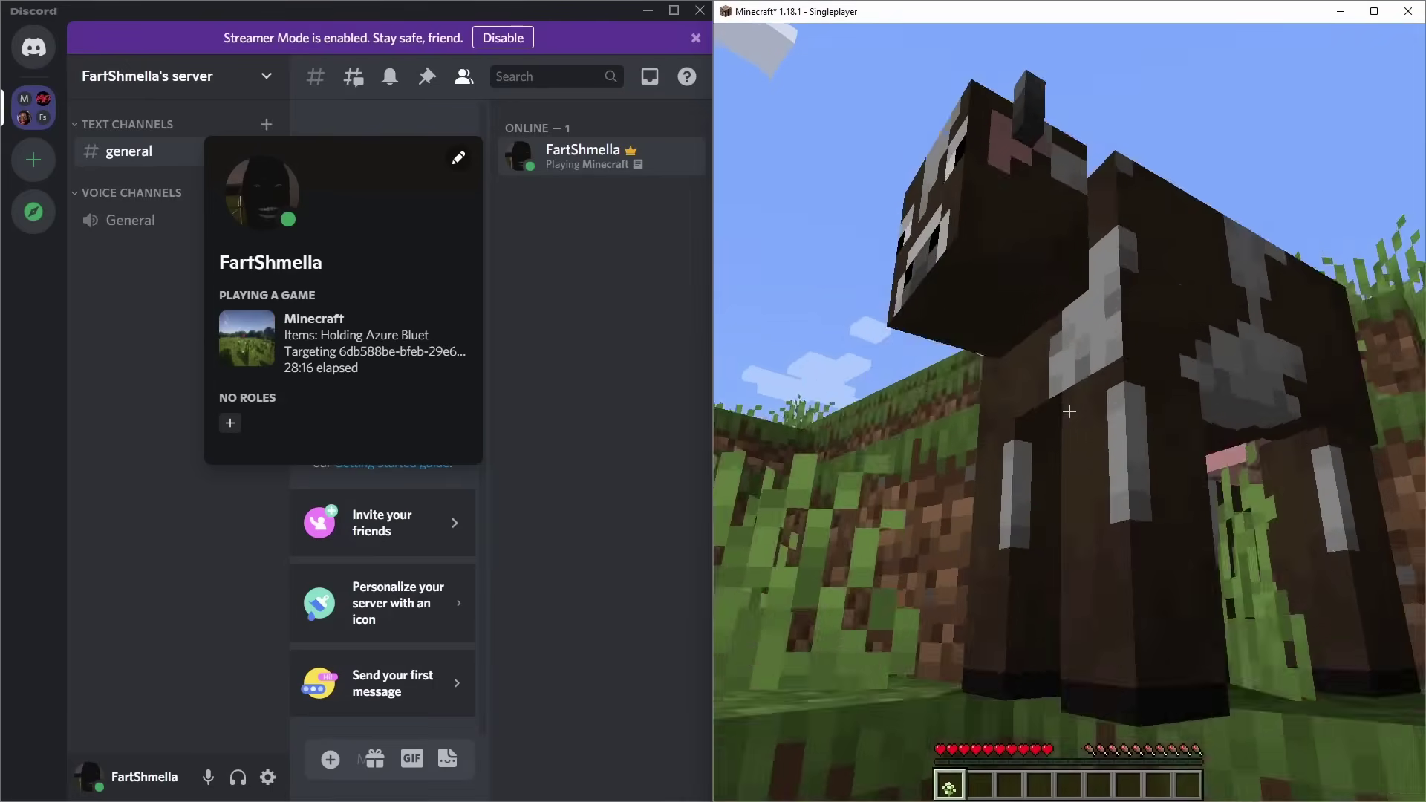
# - Target the cow while holding the Azure Bluet, then open the inventory to test the Discord activity messages
pyautogui.click(1069, 411)
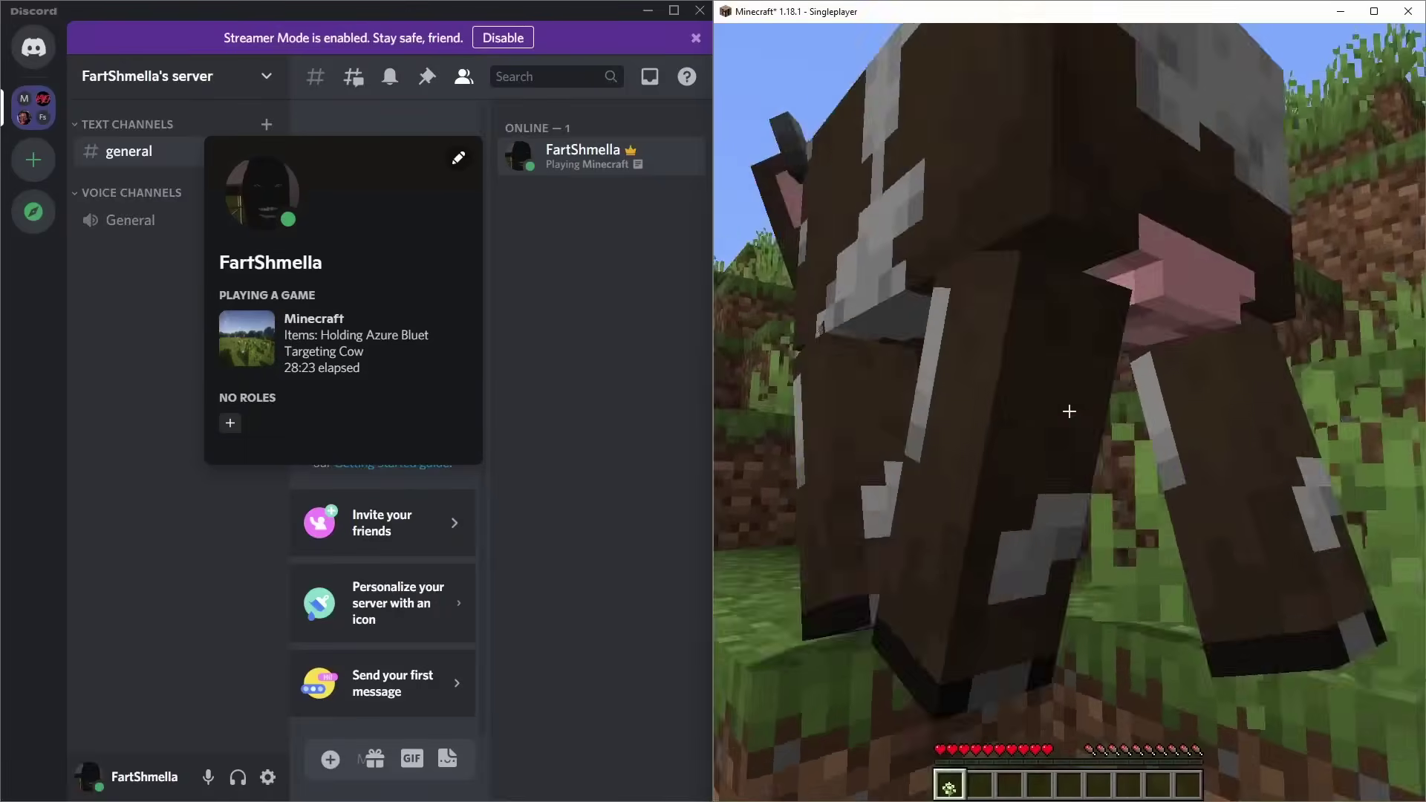
pyautogui.click(1069, 411)
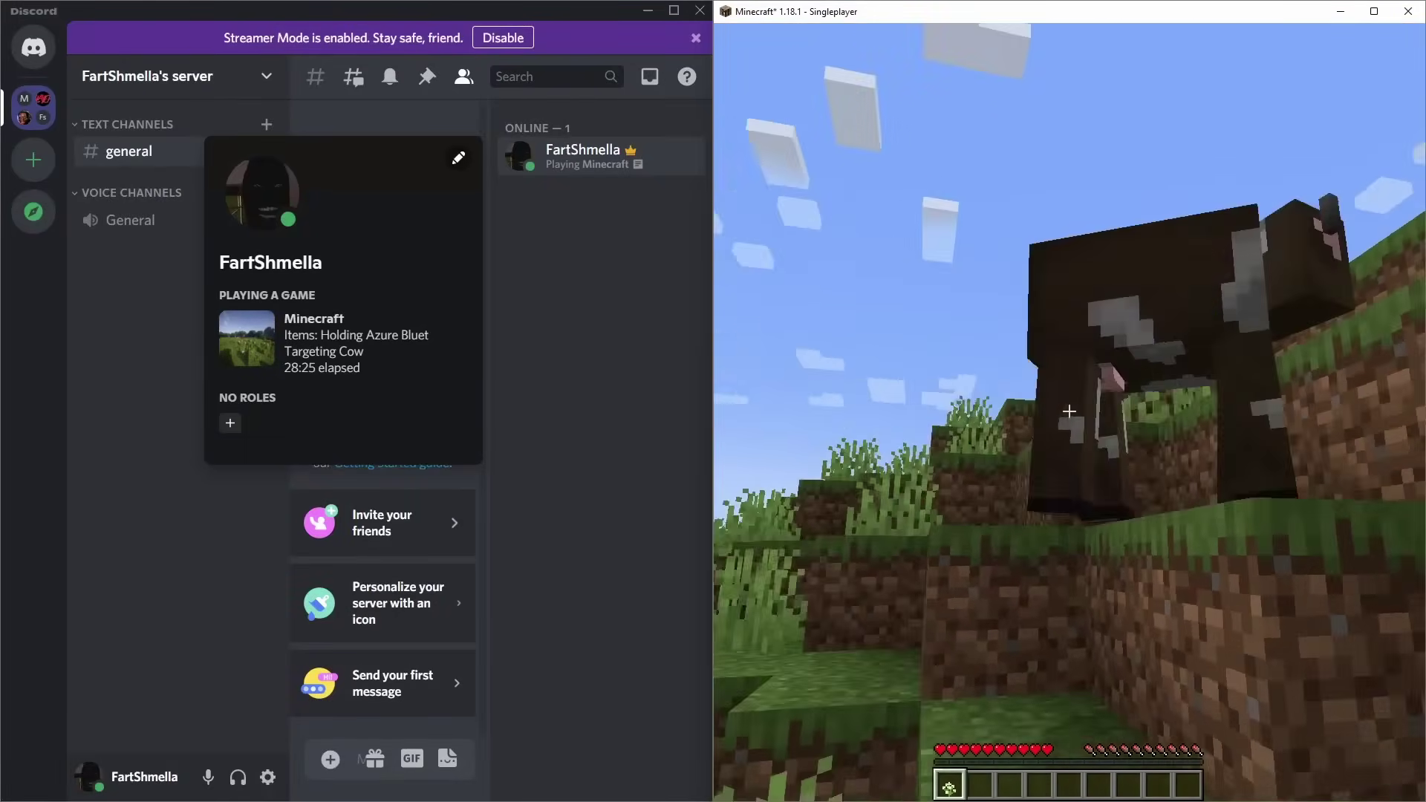
pyautogui.click(1068, 411)
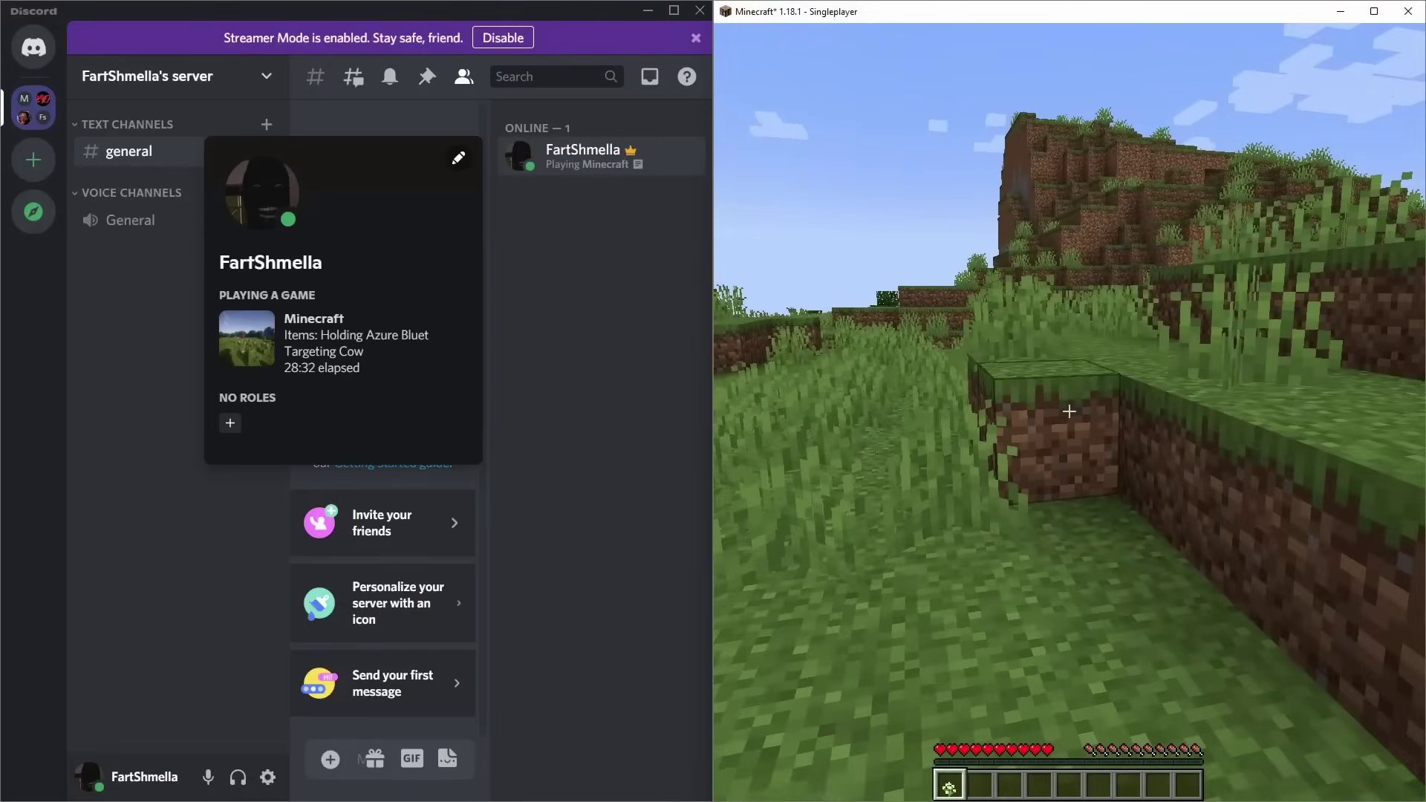
pyautogui.press('e')
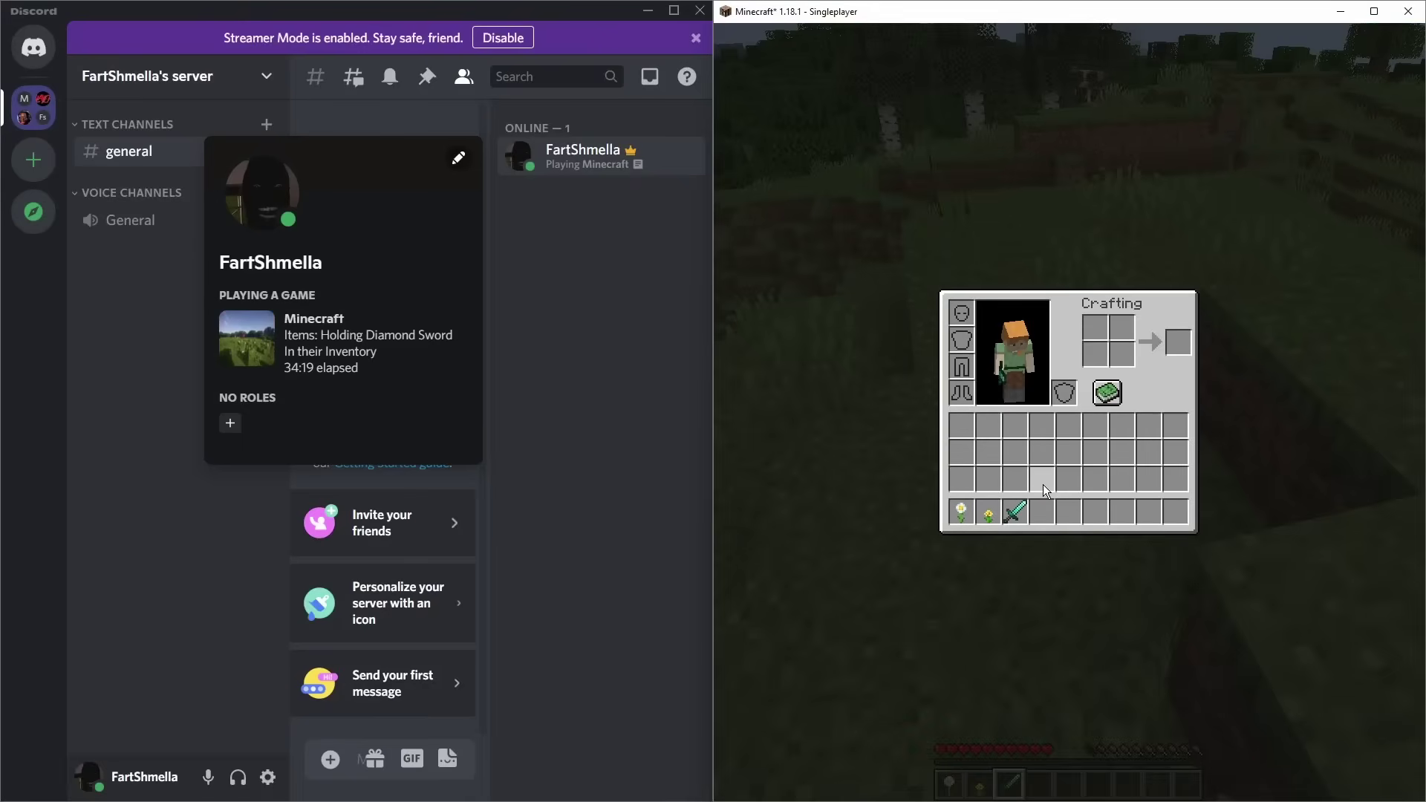